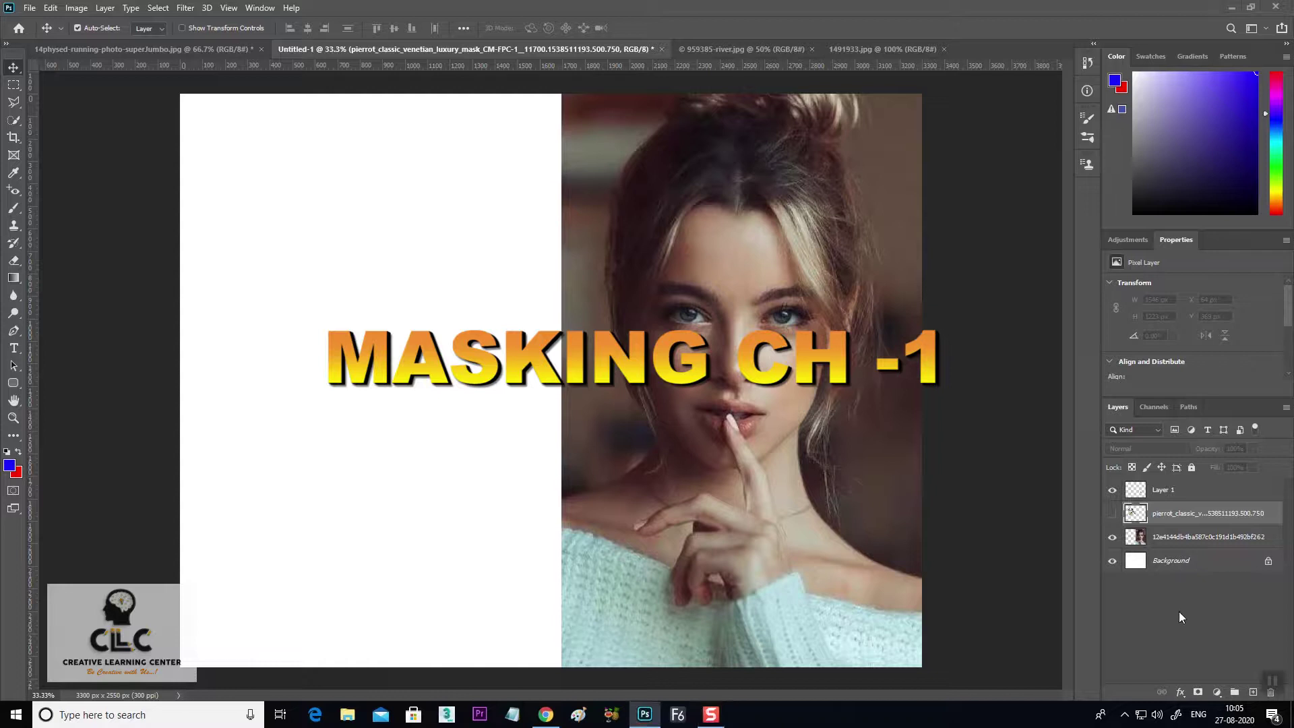
Show the pierrot mask layer and position the mask over the woman's face so her eyes line up with its openings
click(1112, 514)
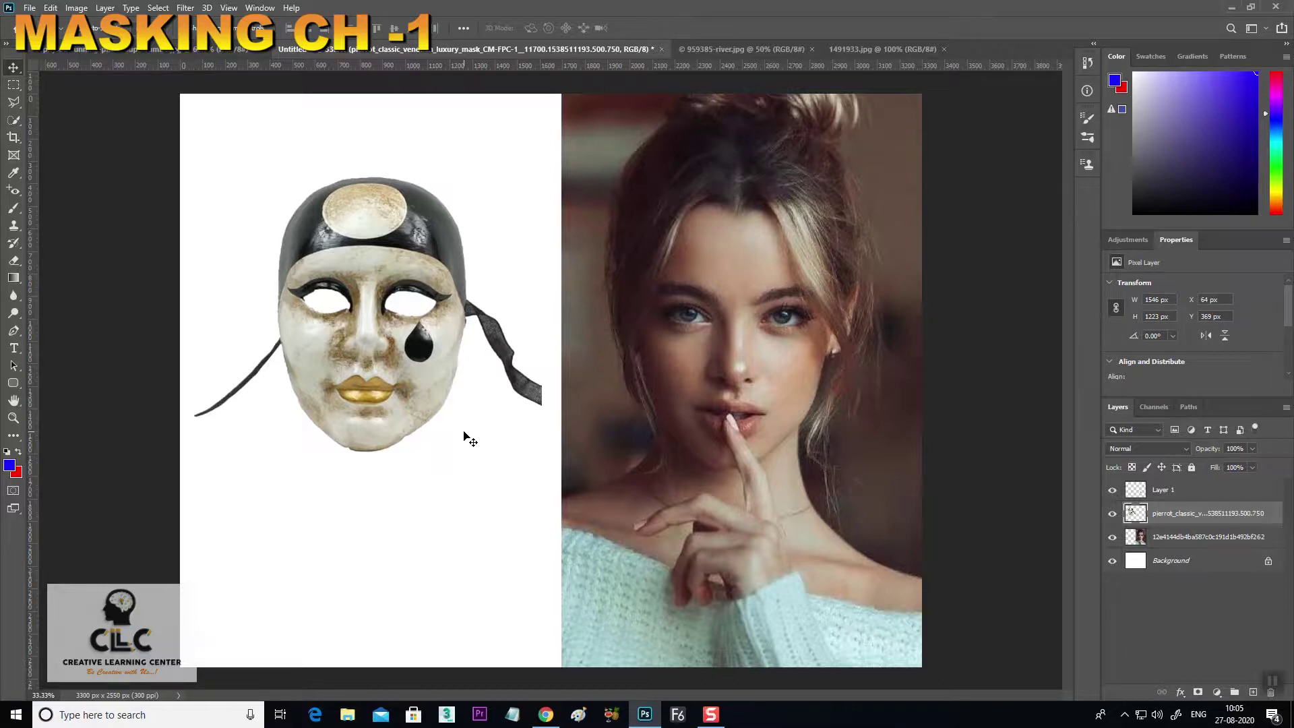
drag(402, 250, 742, 273)
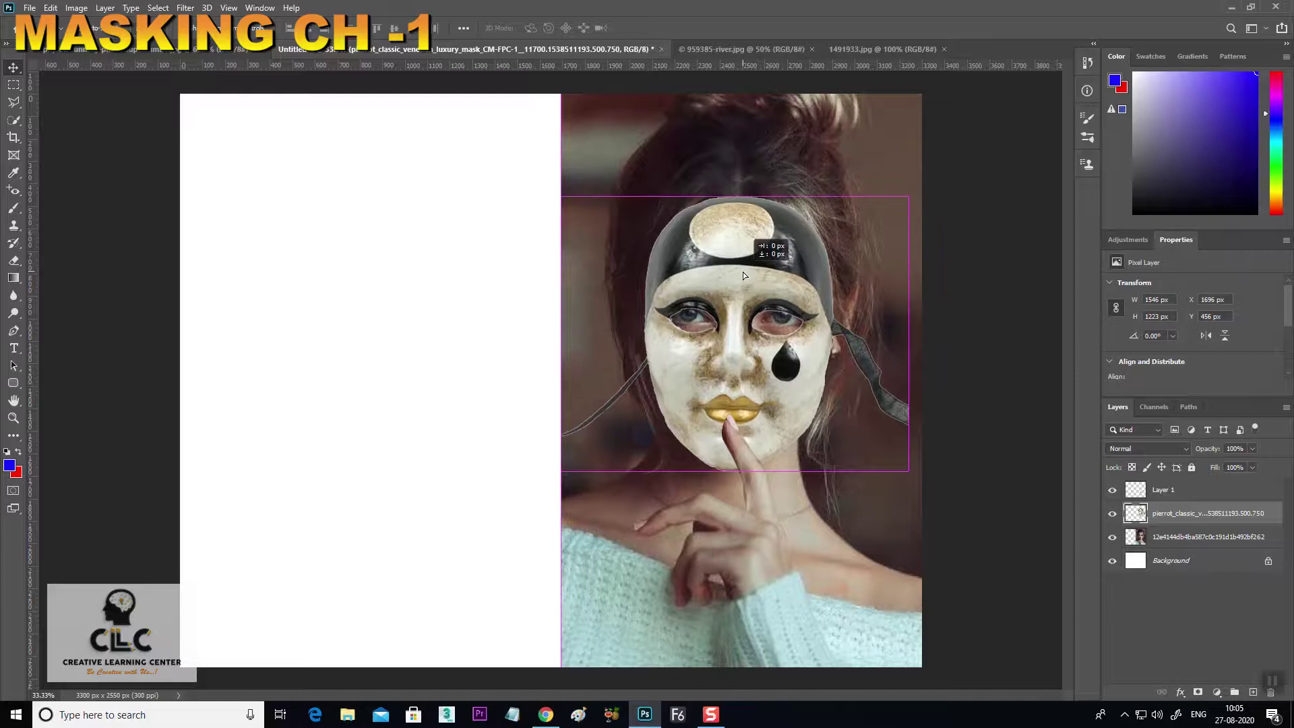
key(Up)
key(Up)
key(Up)
key(Up)
key(Up)
key(Up)
key(Up)
key(Up)
key(Up)
key(Up)
key(Up)
key(Up)
key(Up)
key(Up)
key(Up)
key(Up)
key(Up)
key(Up)
key(Up)
key(Up)
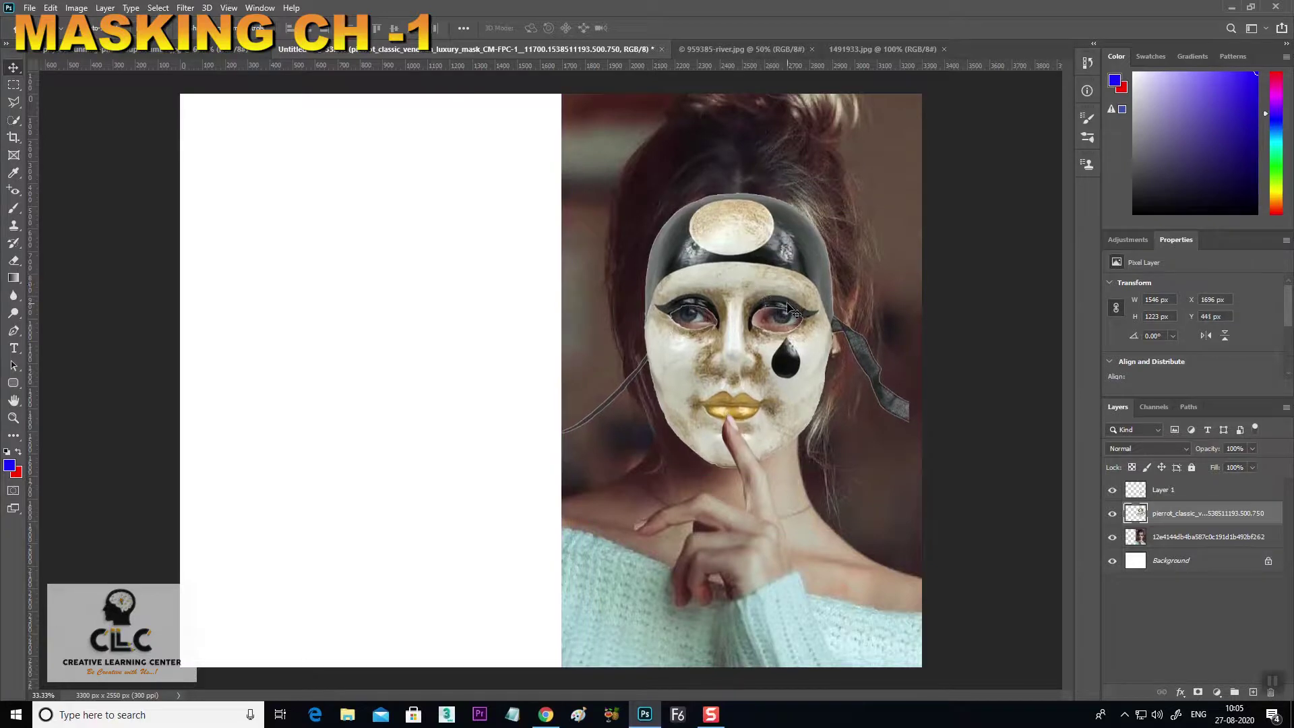
key(Right)
key(Right)
key(Right)
key(Right)
key(Right)
key(Right)
key(Right)
key(Right)
key(Right)
key(Right)
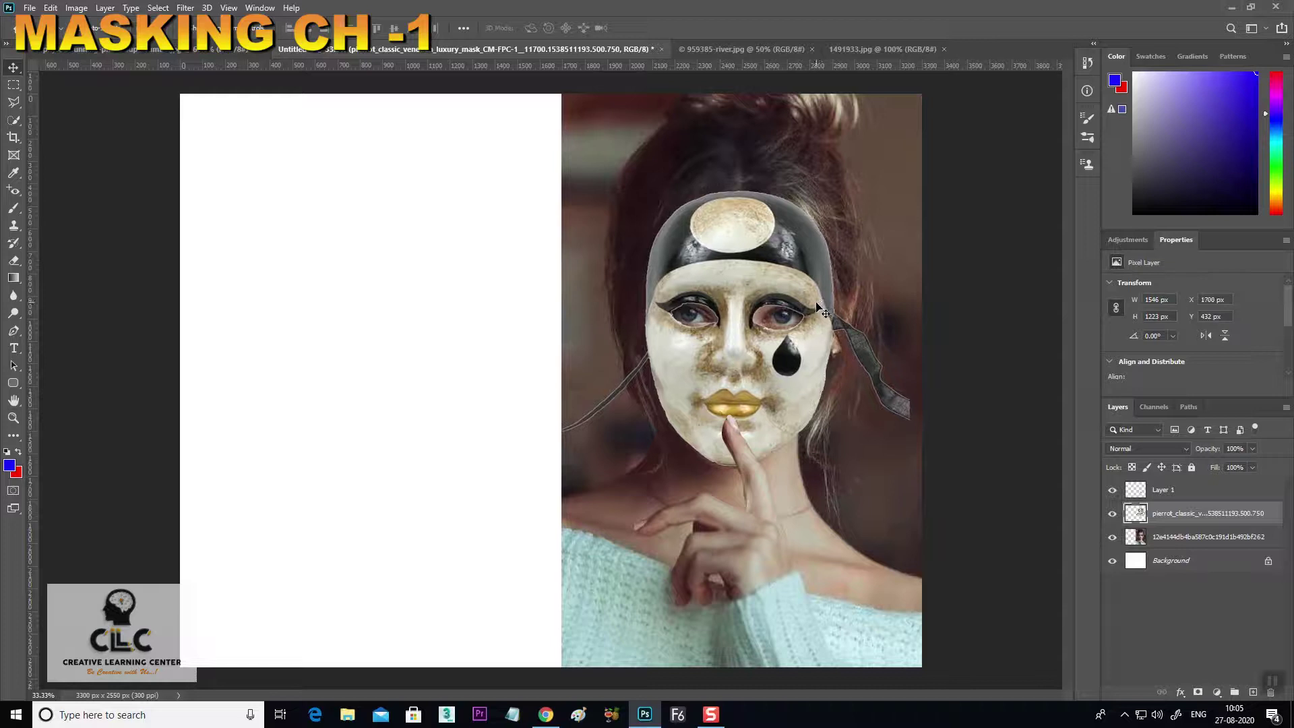
key(Up)
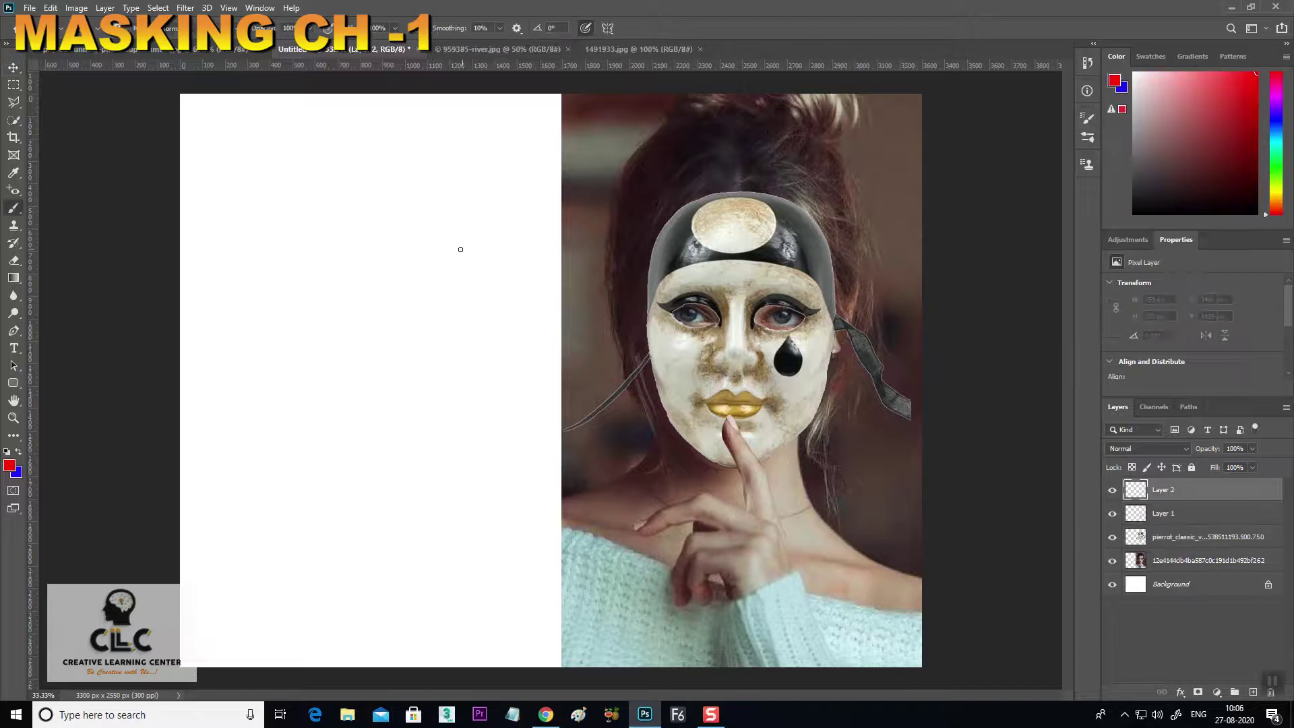
Handwrite red notes on the white area: an underlined "Mask" heading, "Black → Transparent" and "White → opaque/visible"
mouse_move(284, 181)
mouse_down()
mouse_move(307, 202)
mouse_move(353, 194)
mouse_move(398, 227)
mouse_up()
drag(270, 234, 373, 217)
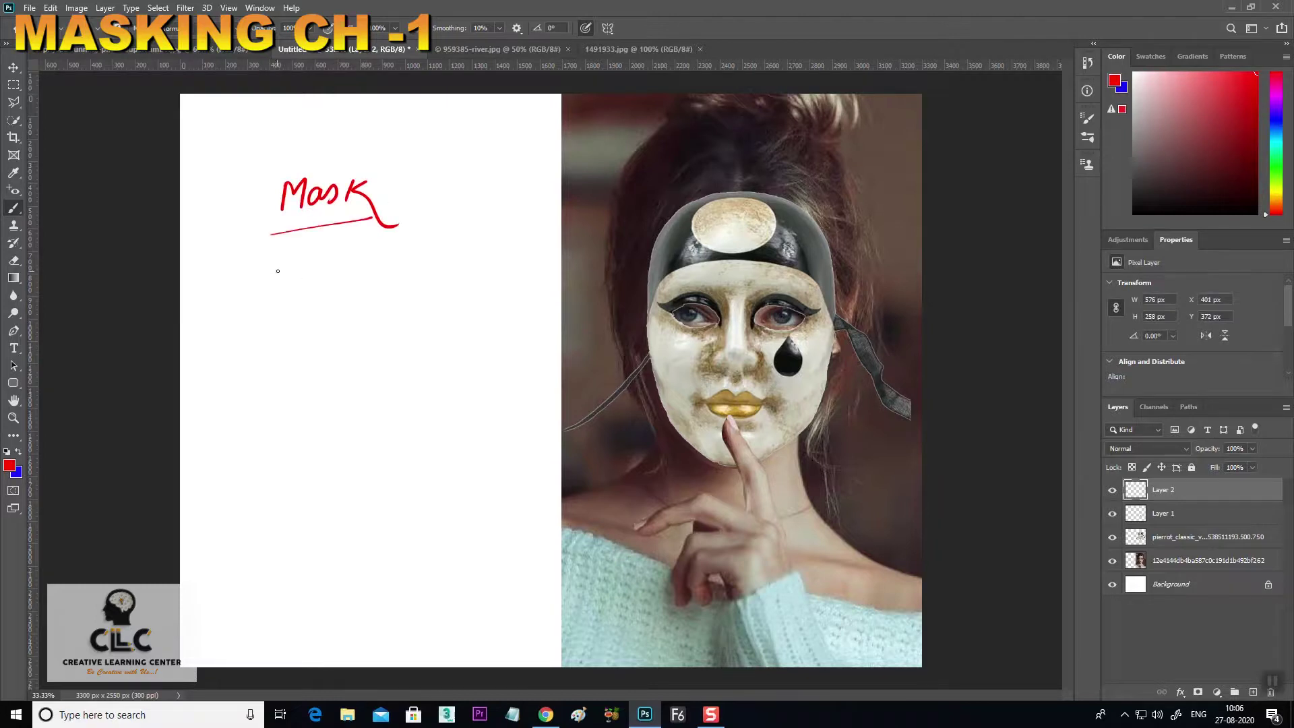
drag(287, 288, 376, 304)
mouse_move(282, 345)
mouse_down()
mouse_move(315, 353)
mouse_move(389, 328)
mouse_up()
drag(379, 322, 380, 335)
drag(398, 277, 595, 229)
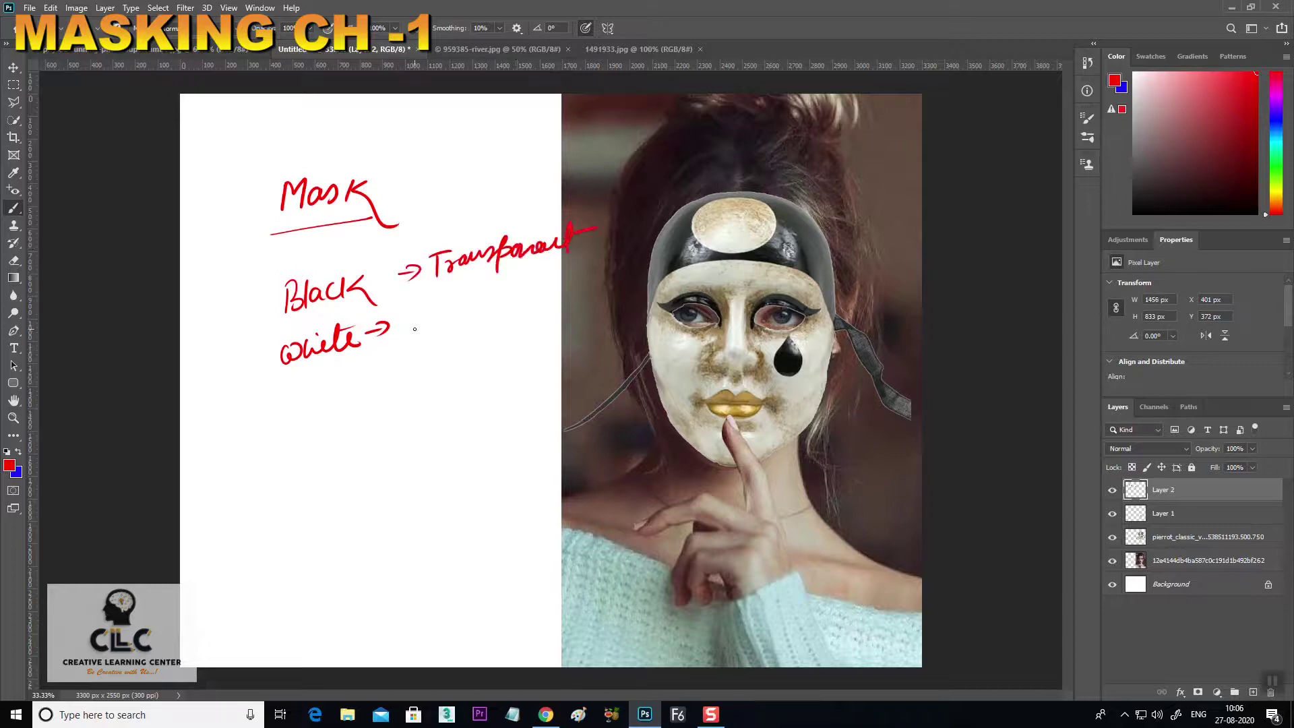
mouse_move(417, 316)
mouse_down()
mouse_move(468, 316)
mouse_move(518, 285)
mouse_move(507, 338)
mouse_up()
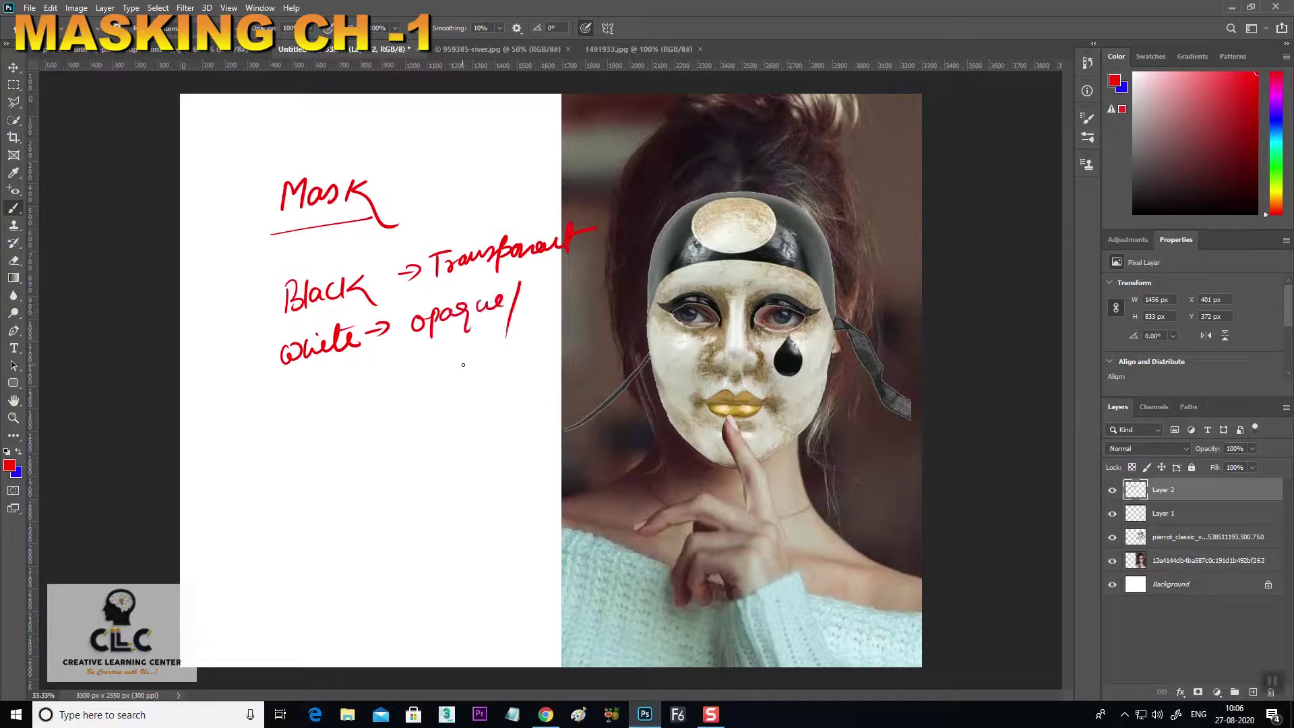
mouse_move(444, 371)
mouse_down()
mouse_move(450, 389)
mouse_move(502, 345)
mouse_move(518, 368)
mouse_move(543, 356)
mouse_up()
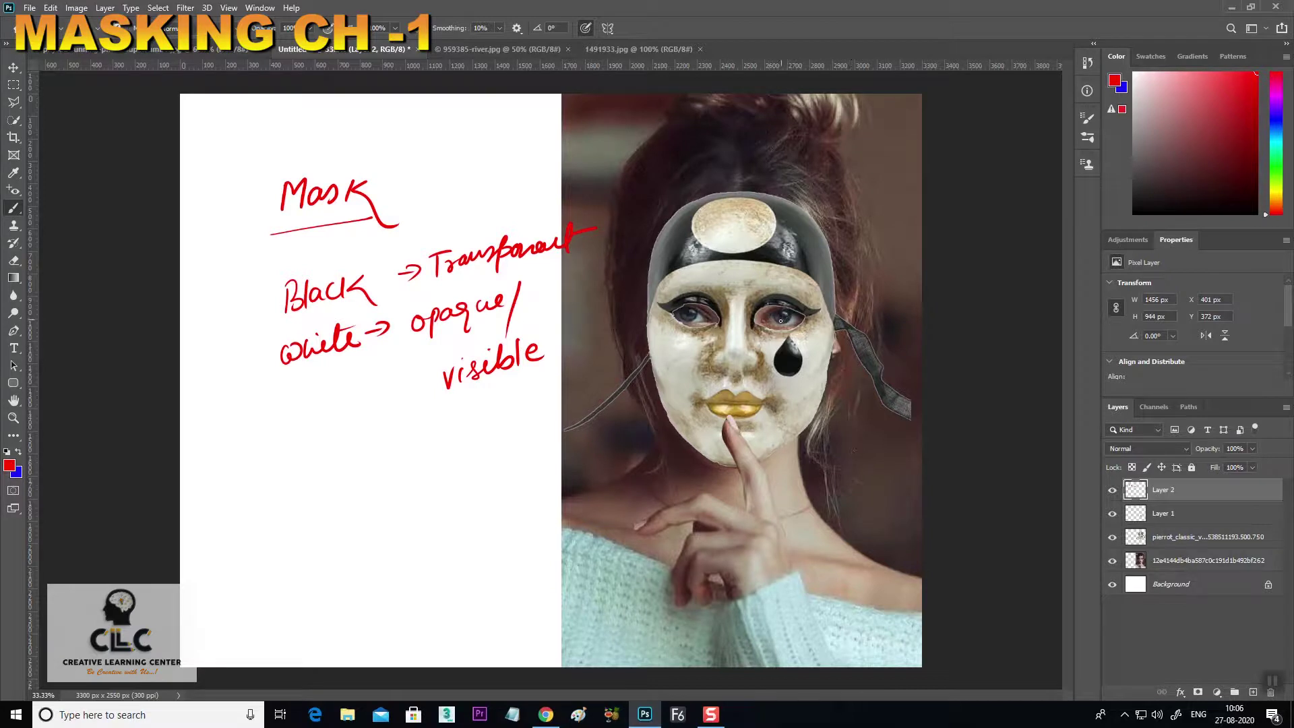
Draw red labelled arrows from the mask's eye opening and from its cheek, marking the cheek arrow "White"
mouse_move(778, 323)
mouse_down()
mouse_move(857, 275)
mouse_move(864, 291)
mouse_move(895, 259)
mouse_move(886, 280)
mouse_move(918, 266)
mouse_up()
drag(785, 391, 850, 472)
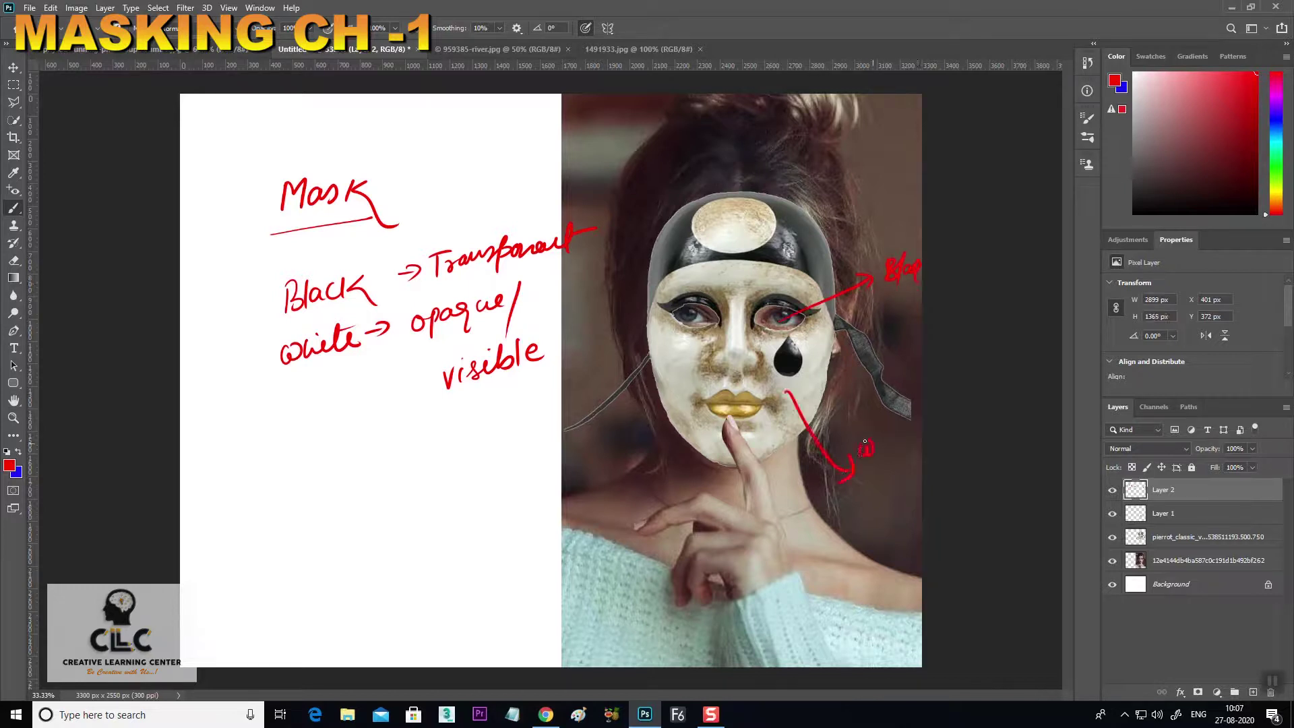
drag(890, 441, 907, 443)
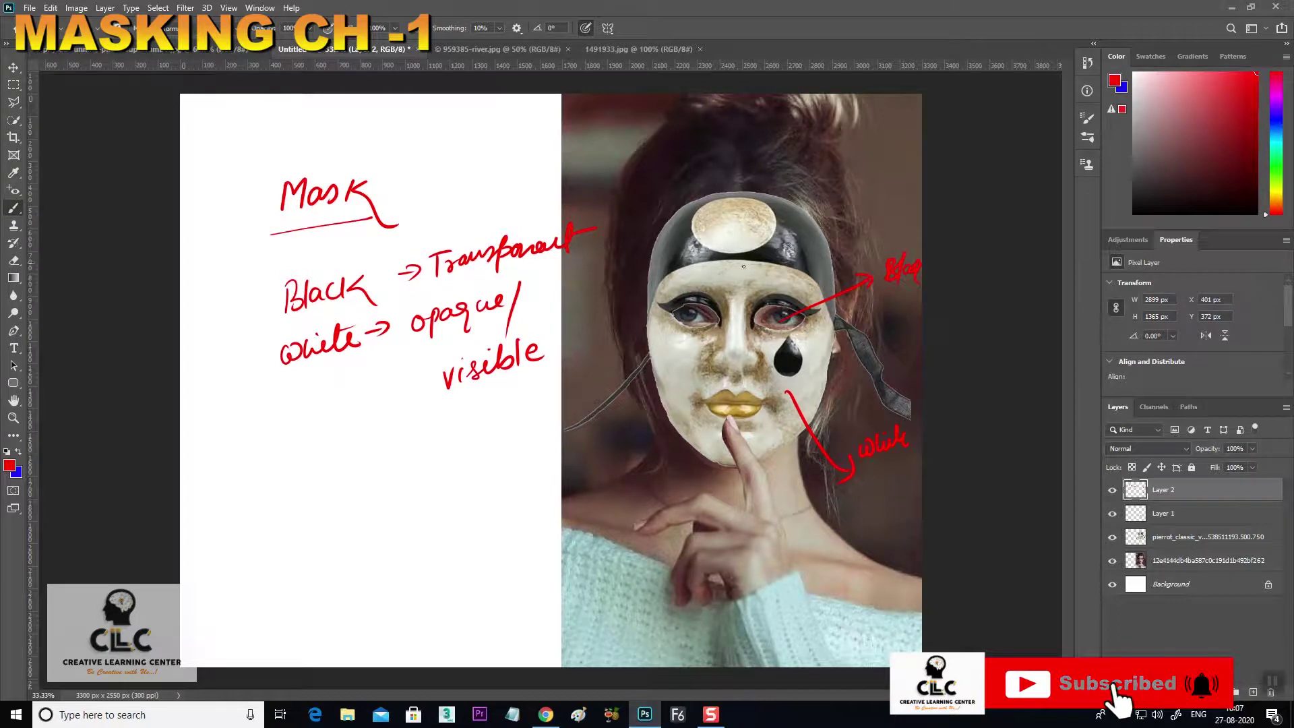
Add a layer mask to the pierrot mask layer and paint black on it over the forehead oval
double_click(1176, 560)
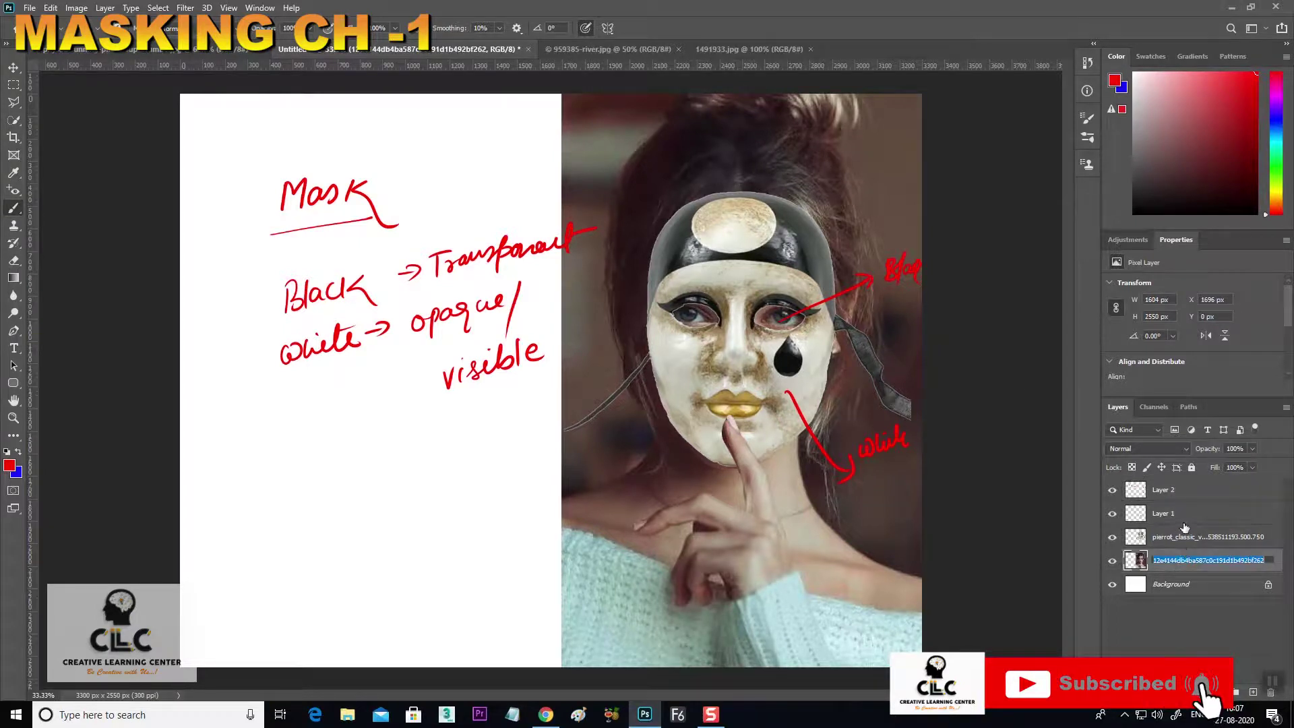
click(1180, 537)
click(1197, 692)
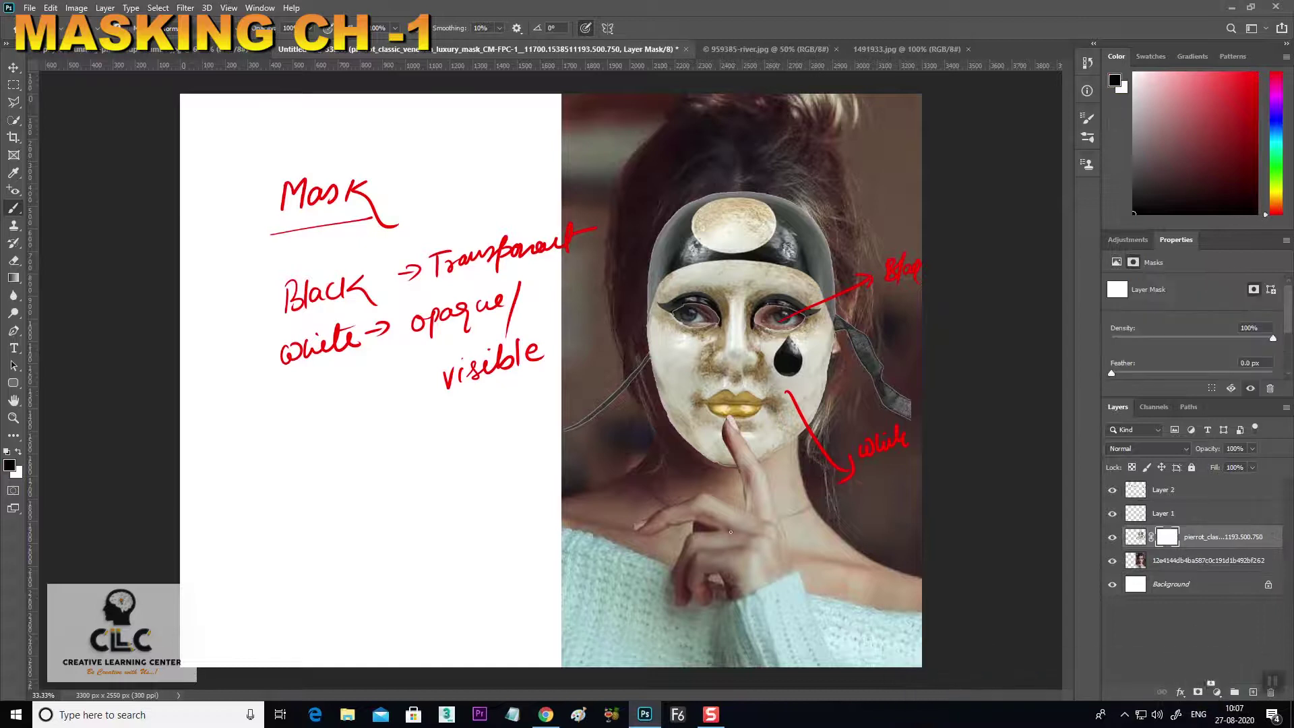
mouse_move(730, 230)
mouse_down()
mouse_move(739, 218)
mouse_move(712, 223)
mouse_move(739, 233)
mouse_move(742, 213)
mouse_move(760, 226)
mouse_move(747, 240)
mouse_move(719, 210)
mouse_move(761, 245)
mouse_up()
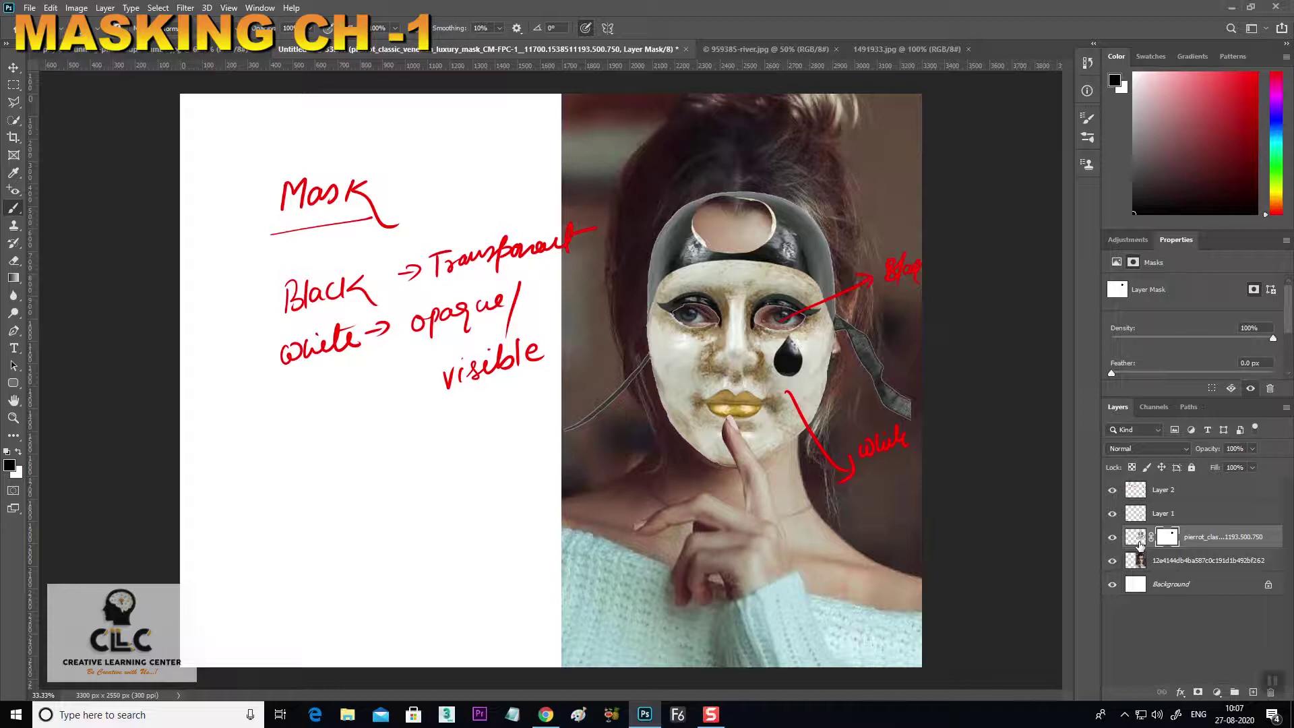
key(super+plus)
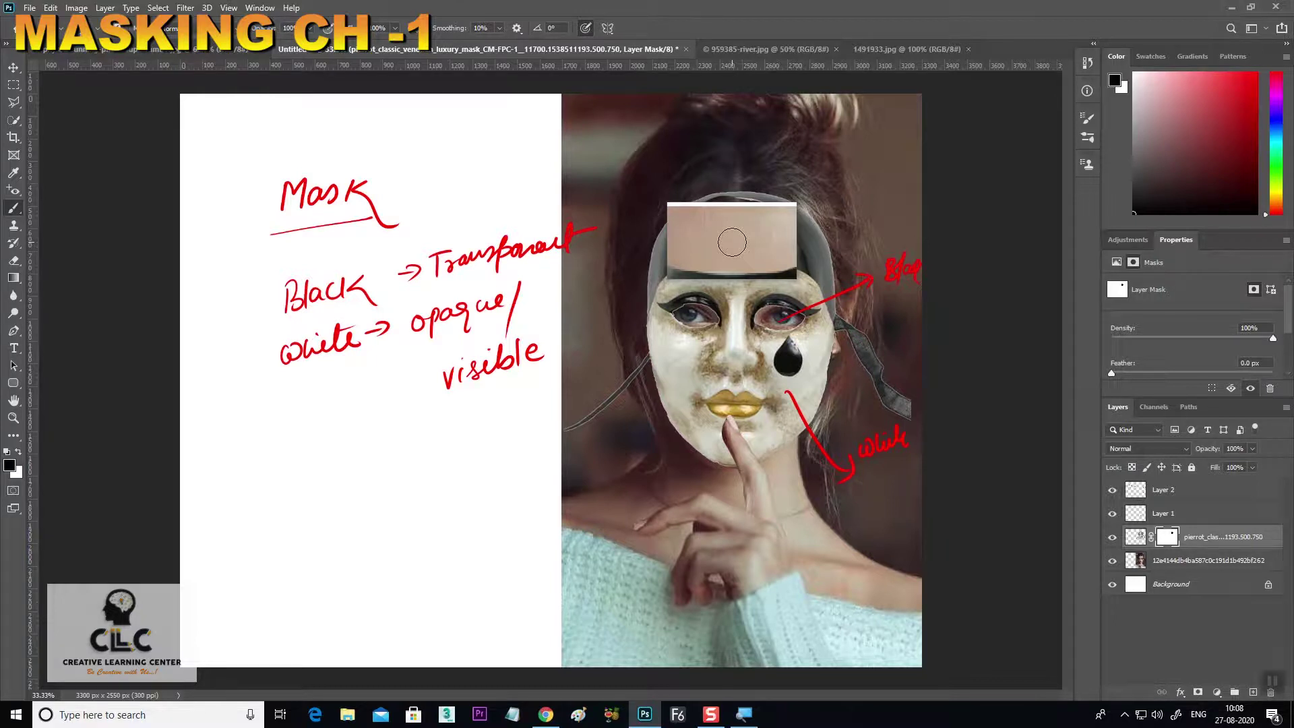
key(super+Escape)
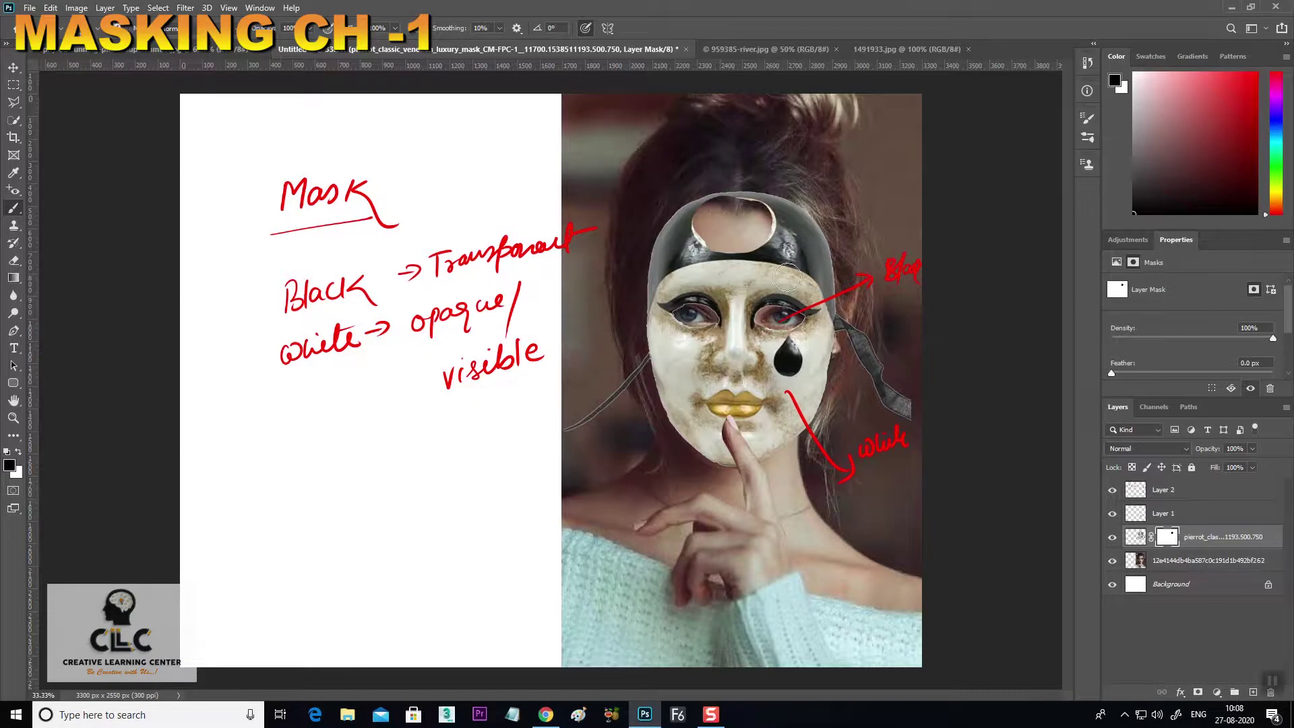
Paint white over the forehead oval on the pierrot layer's mask and delete that layer mask
key(x)
mouse_move(817, 228)
mouse_down()
mouse_move(698, 217)
mouse_move(756, 209)
mouse_move(665, 221)
mouse_move(763, 225)
mouse_move(709, 236)
mouse_move(772, 248)
mouse_up()
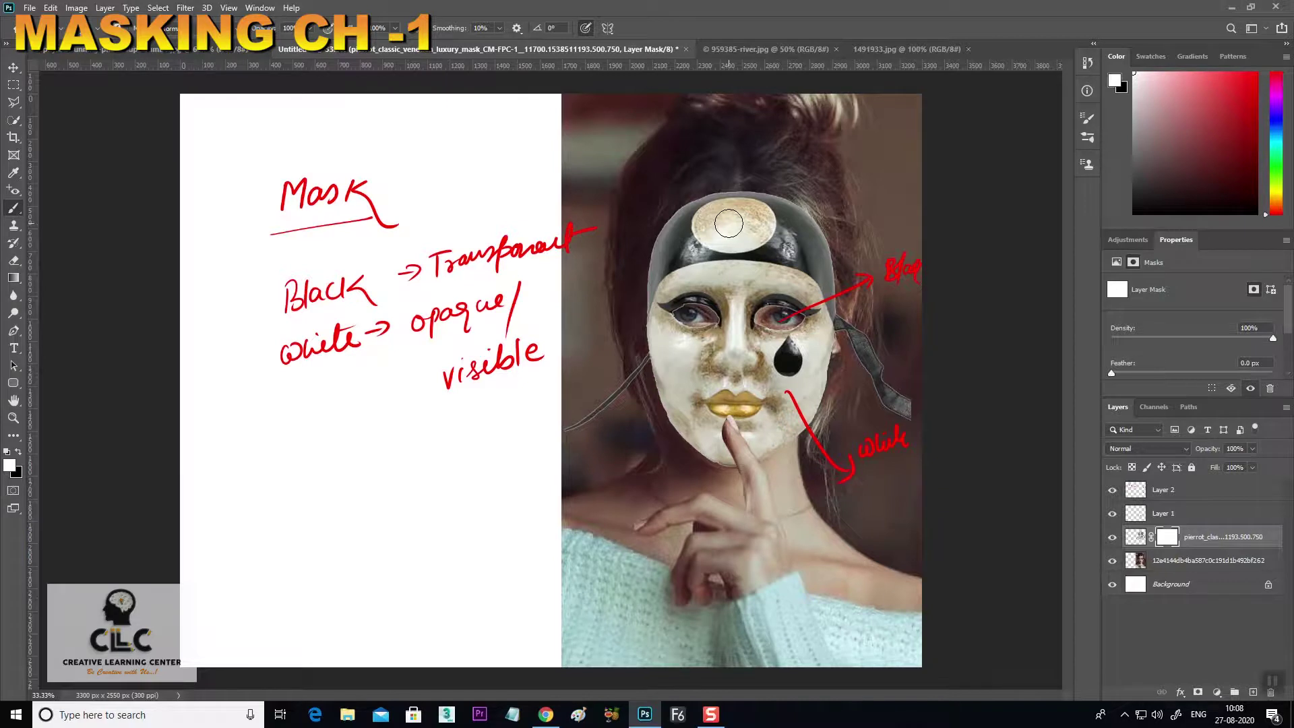
click(14, 67)
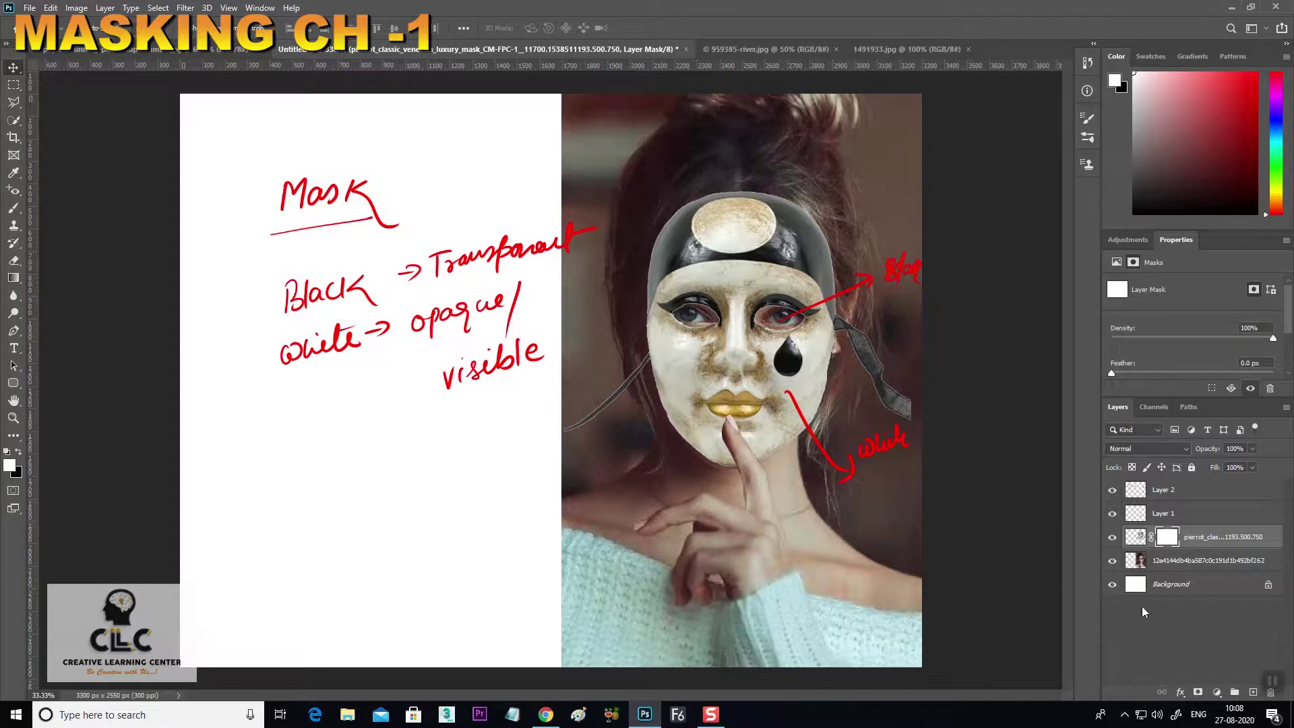
right_click(1169, 537)
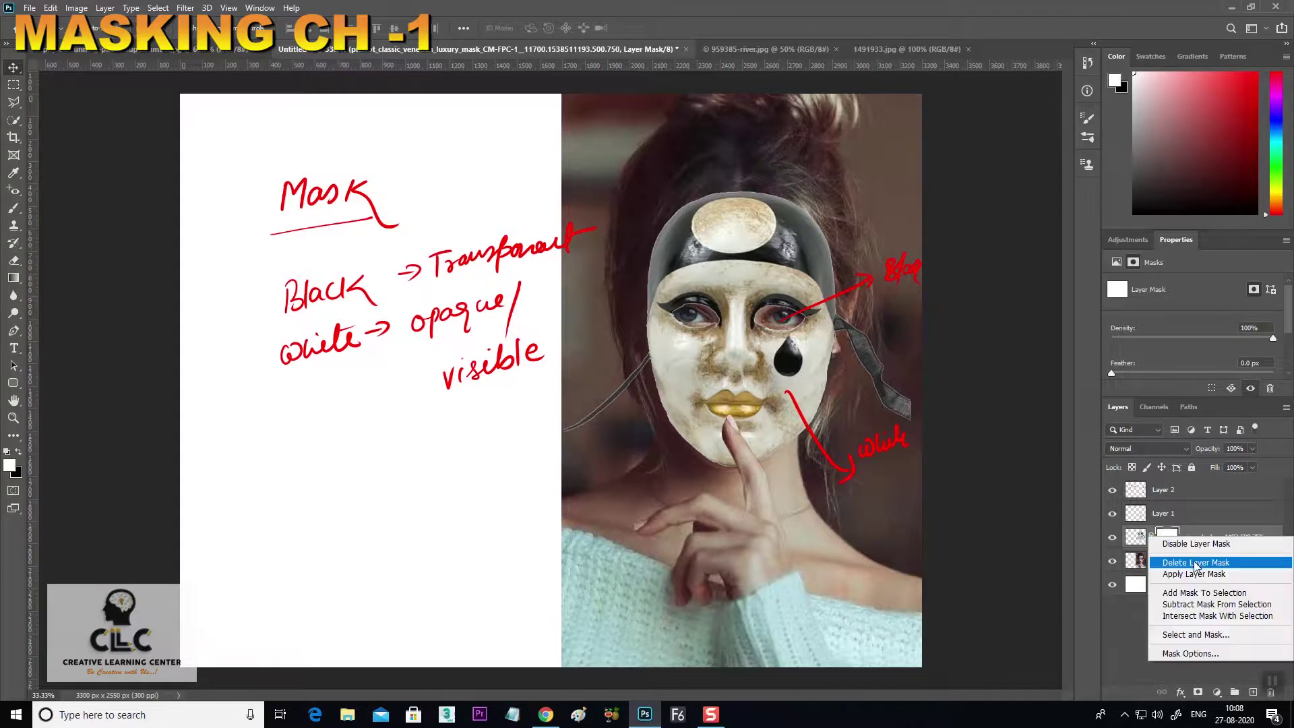
click(1196, 563)
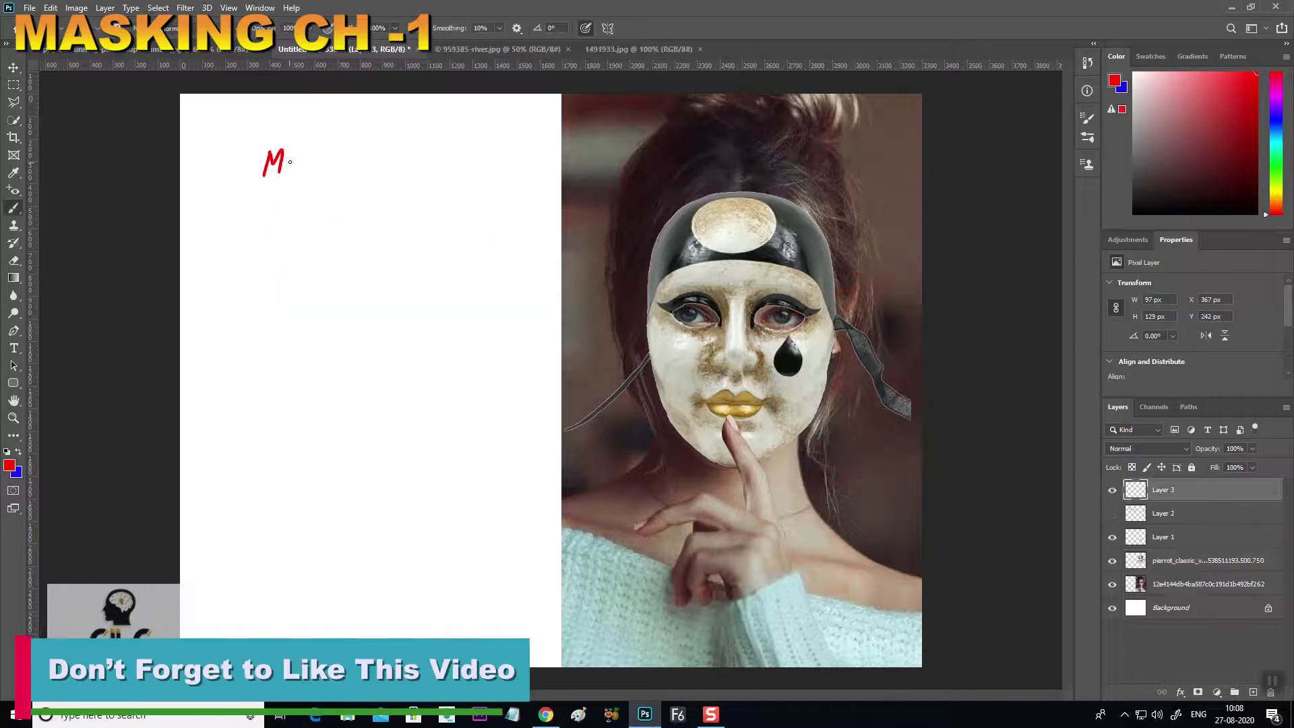
Handwrite an underlined "Masking" heading in red with an arrowed list below it: Vector, Layer, Clipping, Quick
drag(293, 158, 321, 163)
mouse_move(335, 149)
mouse_down()
mouse_move(343, 174)
mouse_move(364, 161)
mouse_move(377, 182)
mouse_move(368, 169)
mouse_up()
drag(256, 213, 402, 207)
mouse_move(209, 276)
mouse_down()
mouse_move(248, 279)
mouse_move(314, 252)
mouse_up()
drag(356, 247, 355, 269)
drag(349, 255, 365, 253)
drag(375, 252, 398, 244)
drag(208, 331, 251, 336)
mouse_move(305, 297)
mouse_down()
mouse_move(337, 311)
mouse_move(422, 305)
mouse_up()
mouse_move(216, 399)
mouse_down()
mouse_move(265, 387)
mouse_move(256, 407)
mouse_up()
drag(325, 362, 321, 390)
mouse_move(330, 388)
mouse_down()
mouse_move(358, 346)
mouse_move(356, 362)
mouse_move(376, 346)
mouse_move(417, 345)
mouse_move(407, 396)
mouse_up()
drag(369, 346, 367, 379)
drag(368, 358, 372, 370)
drag(231, 476, 276, 464)
drag(254, 452, 271, 484)
mouse_move(316, 432)
mouse_down()
mouse_move(343, 448)
mouse_move(412, 449)
mouse_move(372, 446)
mouse_up()
drag(386, 416, 385, 467)
Review the mask commands available for layers and draw a red tick beside each of the four listed mask types
click(104, 9)
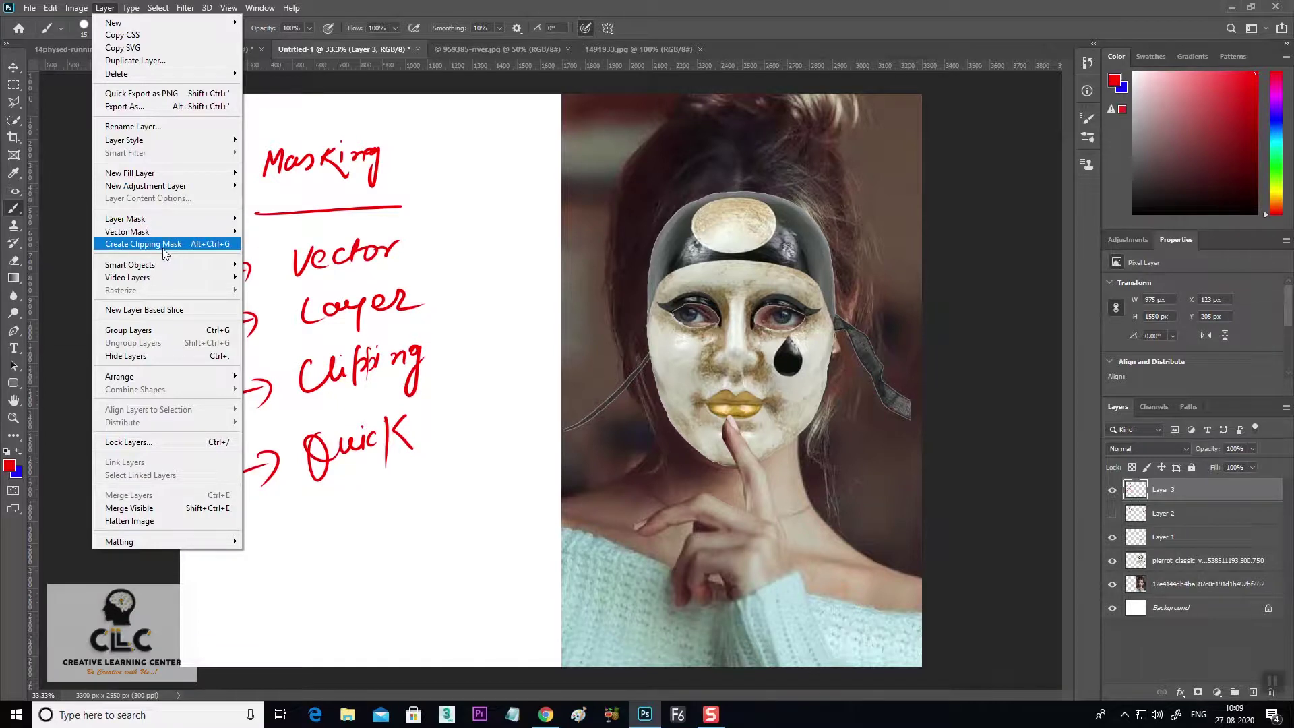
click(403, 6)
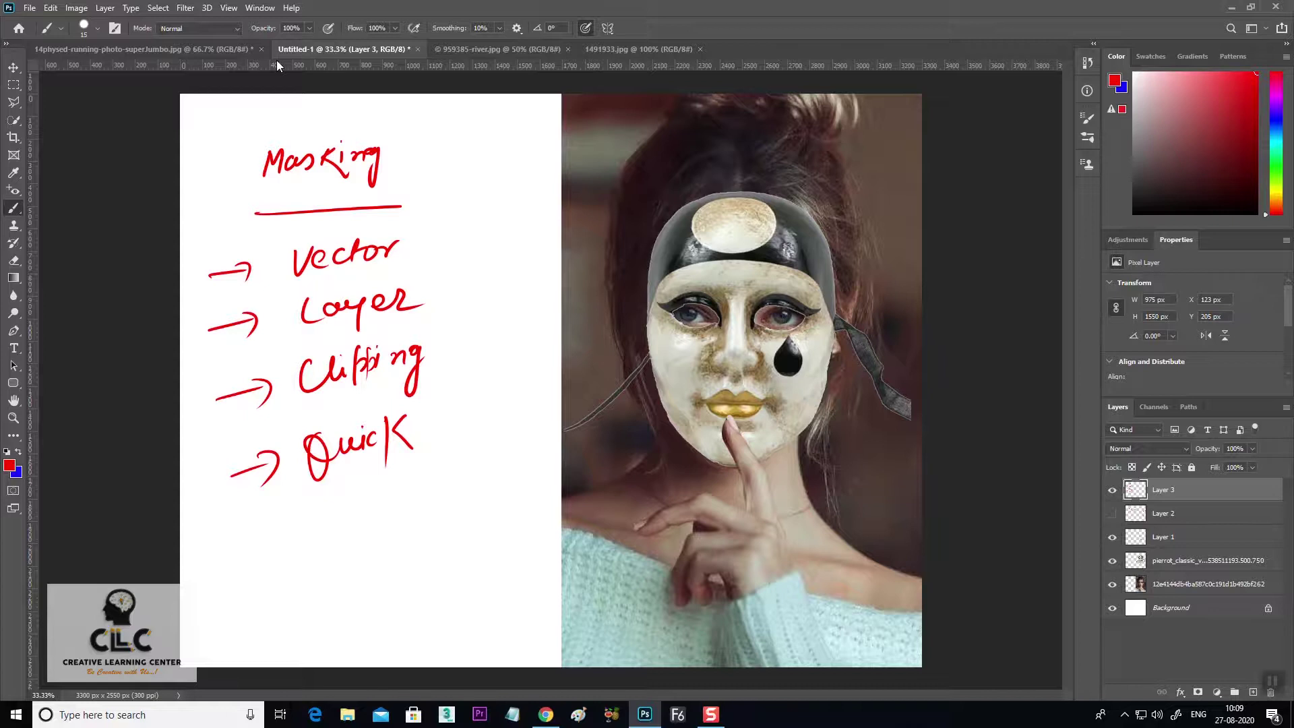
drag(428, 250, 465, 236)
drag(436, 295, 479, 281)
drag(445, 359, 484, 342)
drag(435, 425, 464, 413)
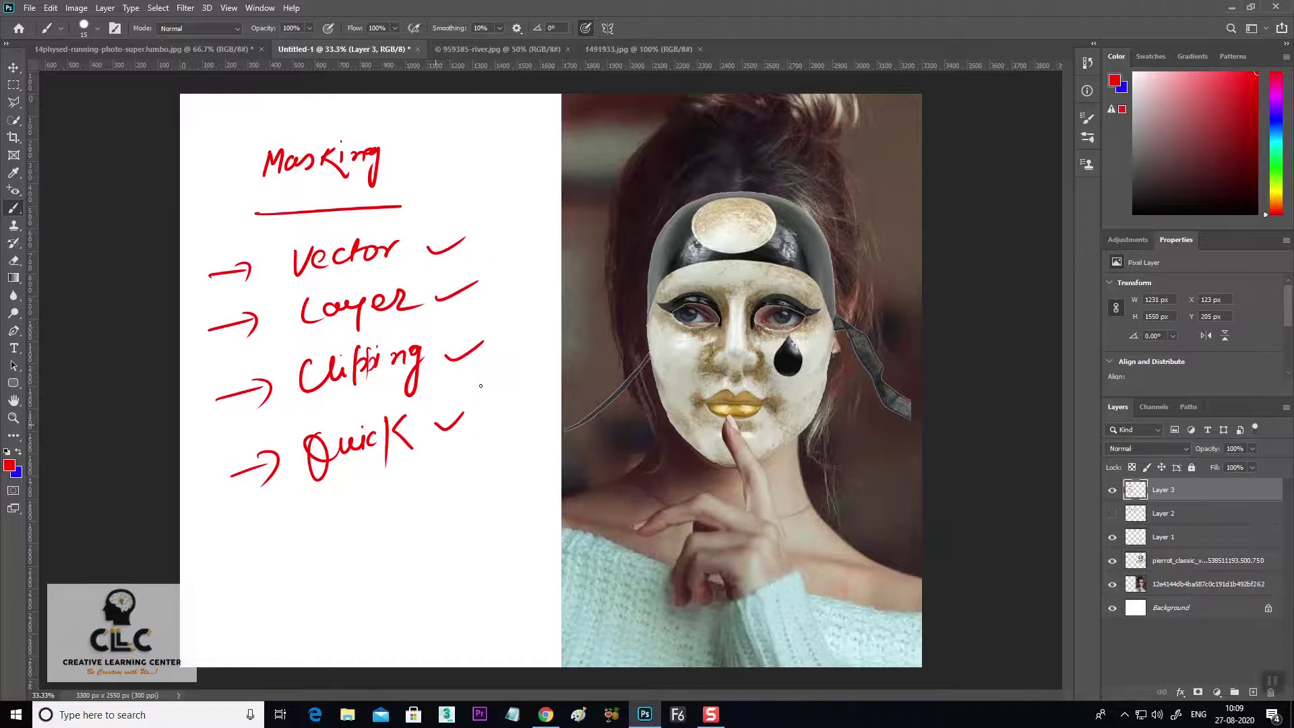
Annotate the list with brackets pairing Vector with Layer and Clipping with Quick, an underline under Vector, and a triangle below the list
mouse_move(481, 230)
mouse_down()
mouse_move(487, 289)
mouse_move(461, 293)
mouse_move(474, 302)
mouse_up()
drag(507, 254, 511, 260)
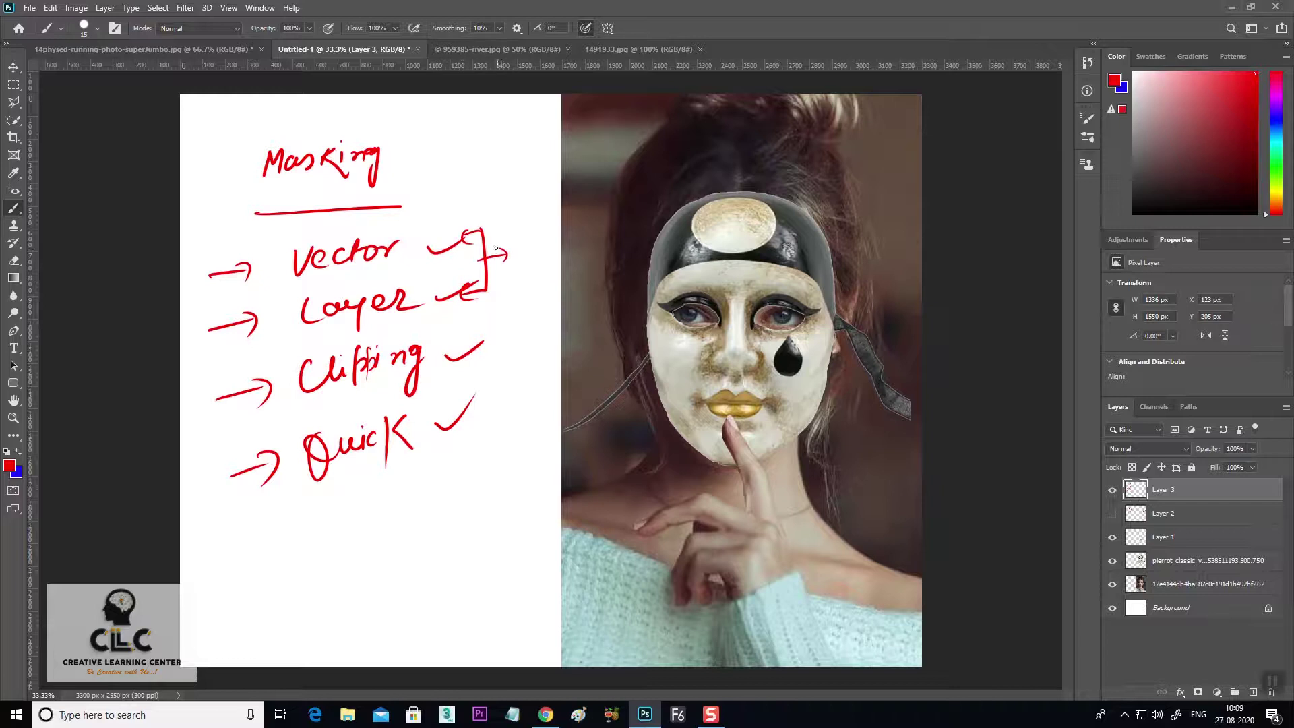
drag(297, 290, 411, 271)
mouse_move(312, 551)
mouse_down()
mouse_move(411, 491)
mouse_move(440, 523)
mouse_move(446, 568)
mouse_move(314, 554)
mouse_up()
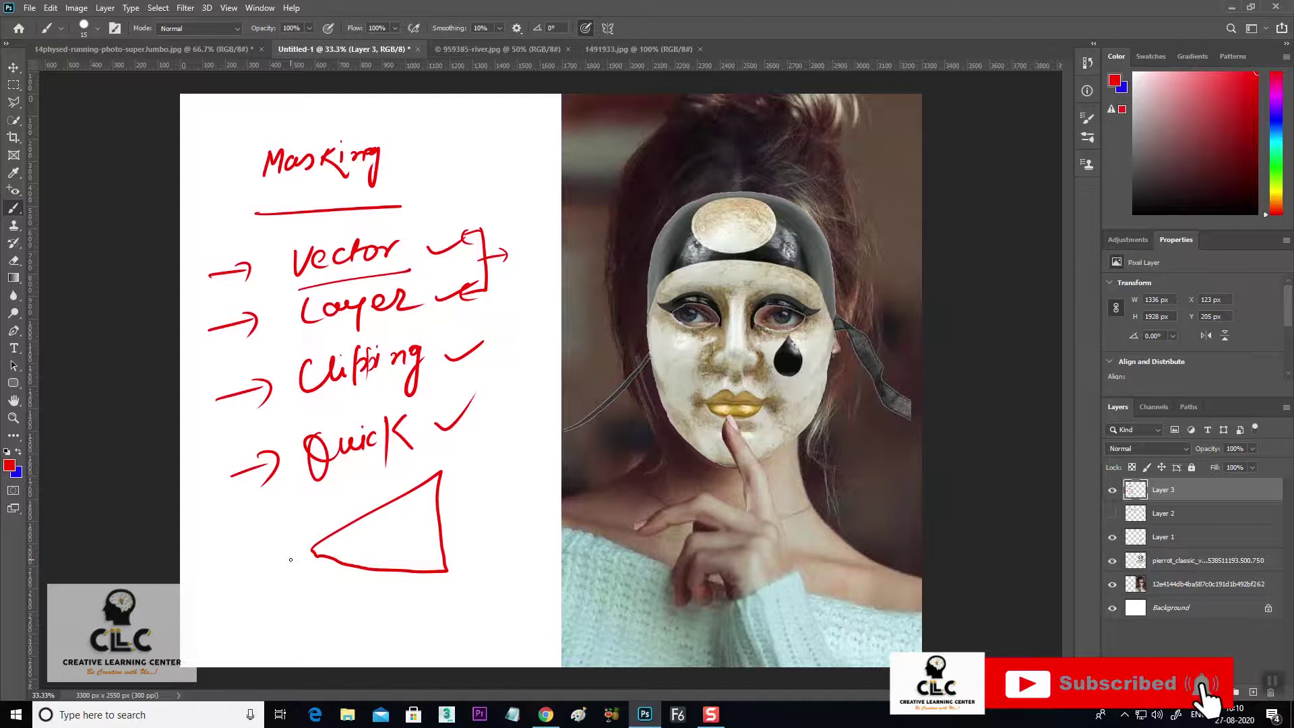
mouse_move(471, 345)
mouse_down()
mouse_move(472, 410)
mouse_move(500, 389)
mouse_up()
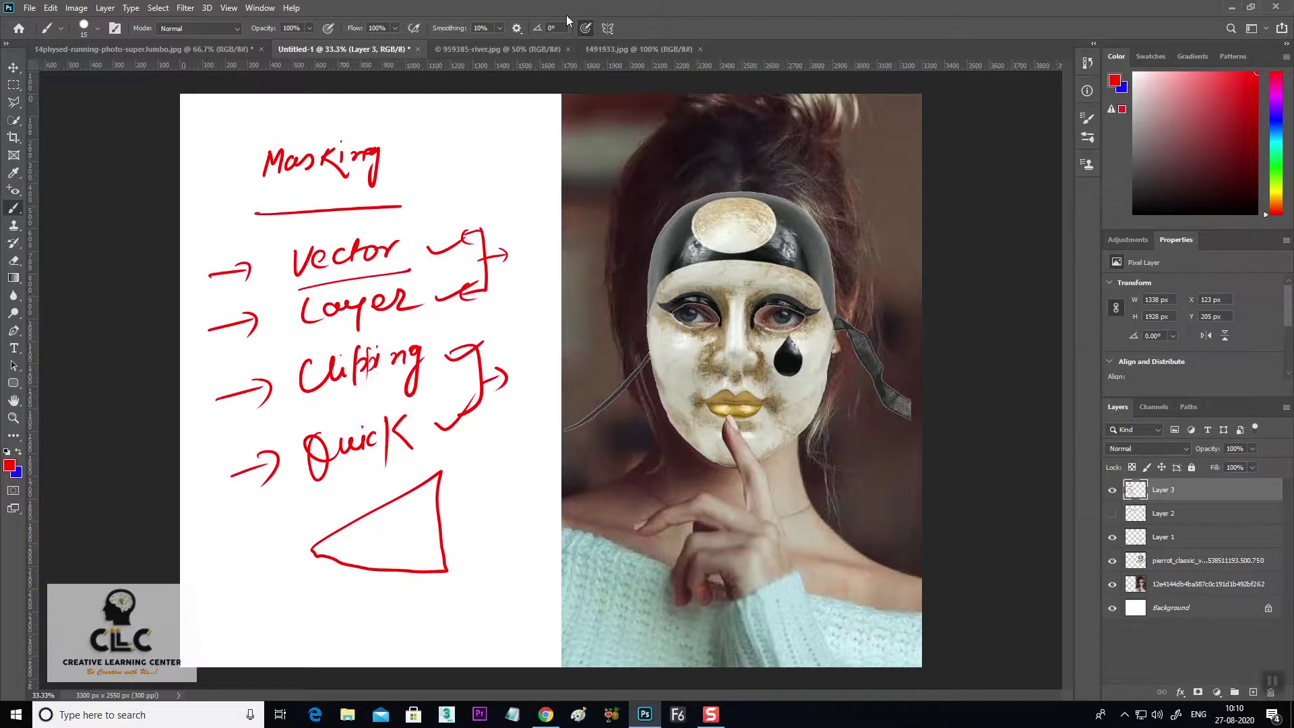
Switch to the 1491933.jpg document and duplicate its background layer
click(523, 50)
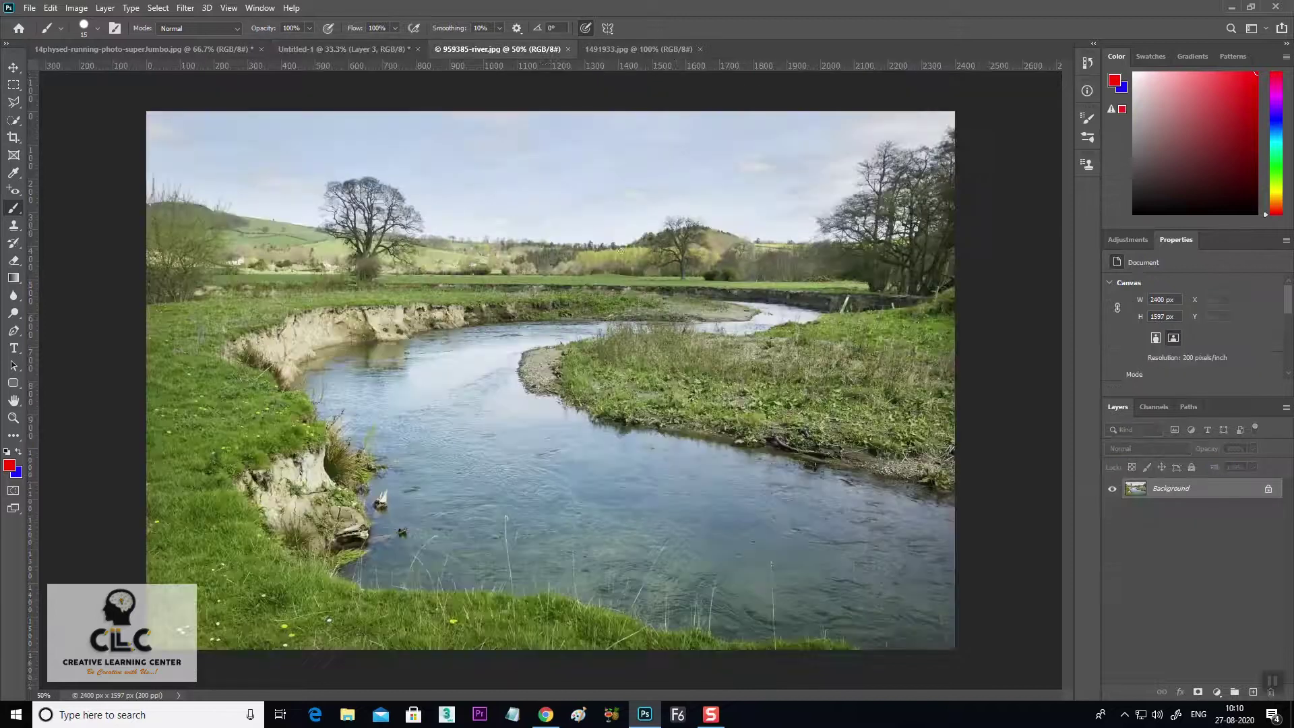
click(639, 49)
key(v)
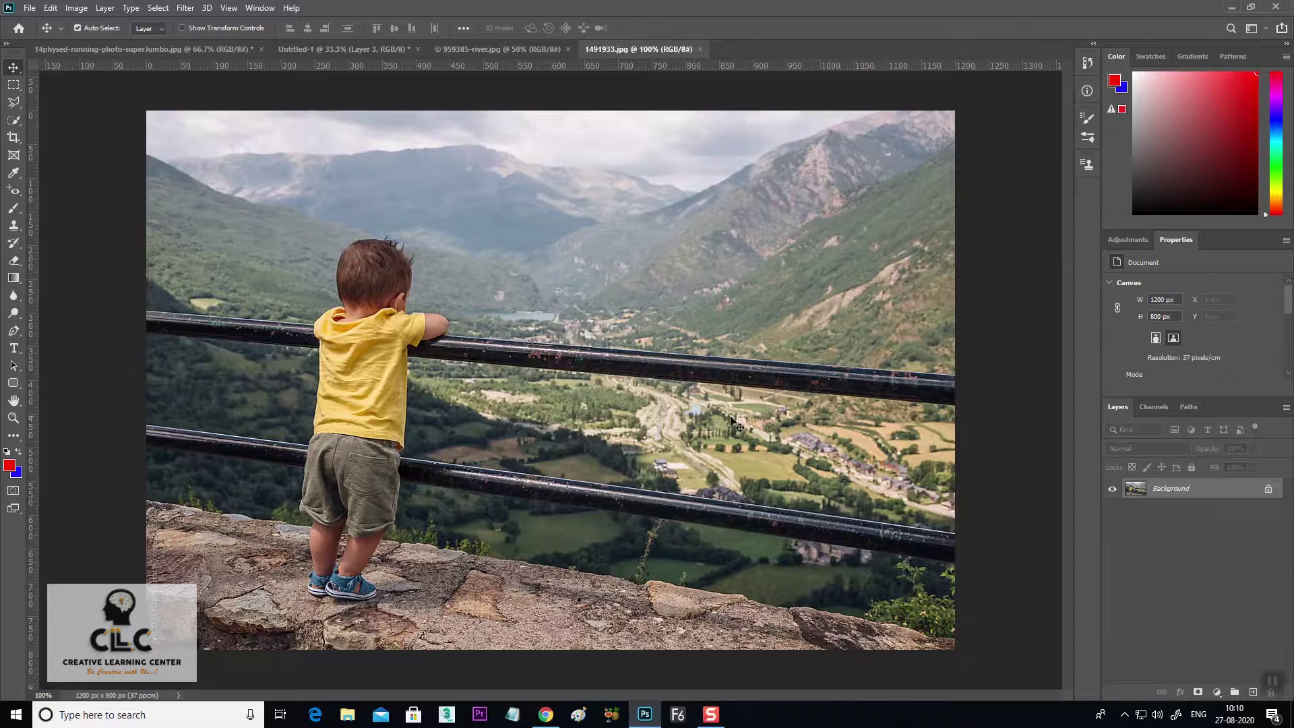
key(ctrl+j)
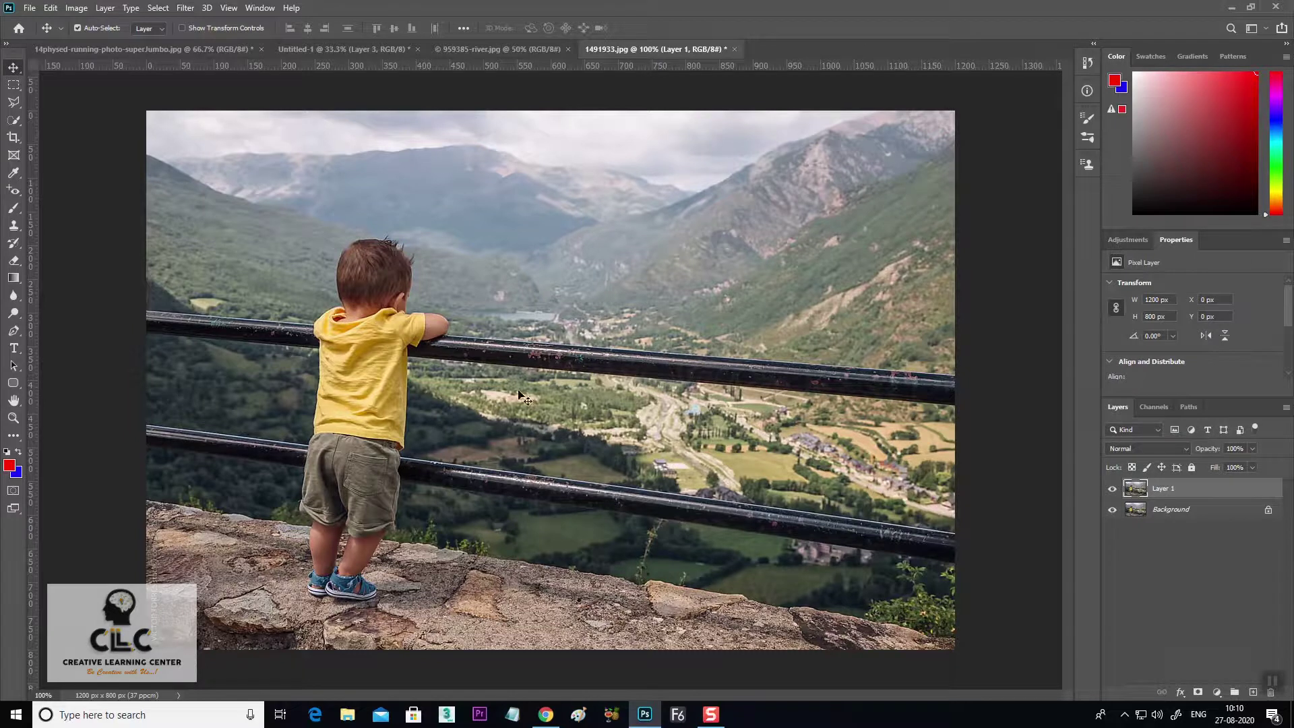
Add a new layer directly above the Background and fill it with the red foreground colour
click(1185, 517)
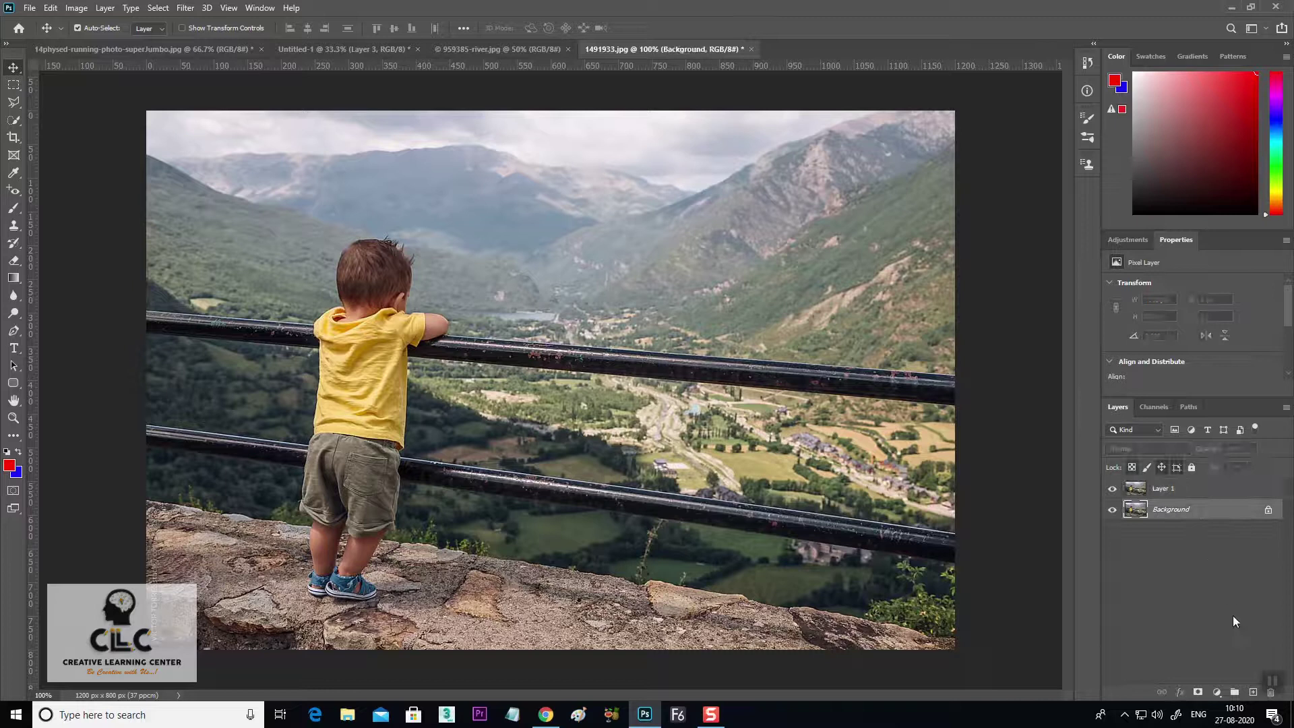
click(1252, 692)
key(alt+BackSpace)
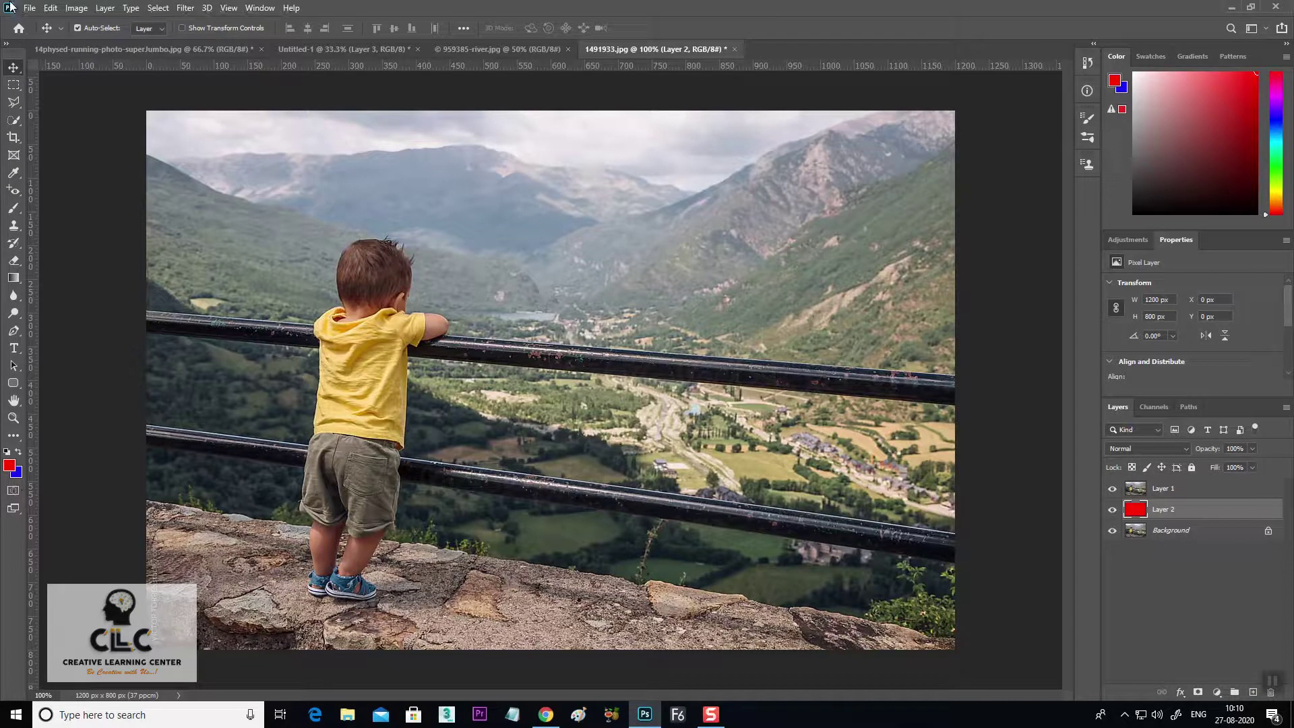
On the duplicated photo layer, select the upper railing bar across the full image width with the Polygonal Lasso
click(1186, 490)
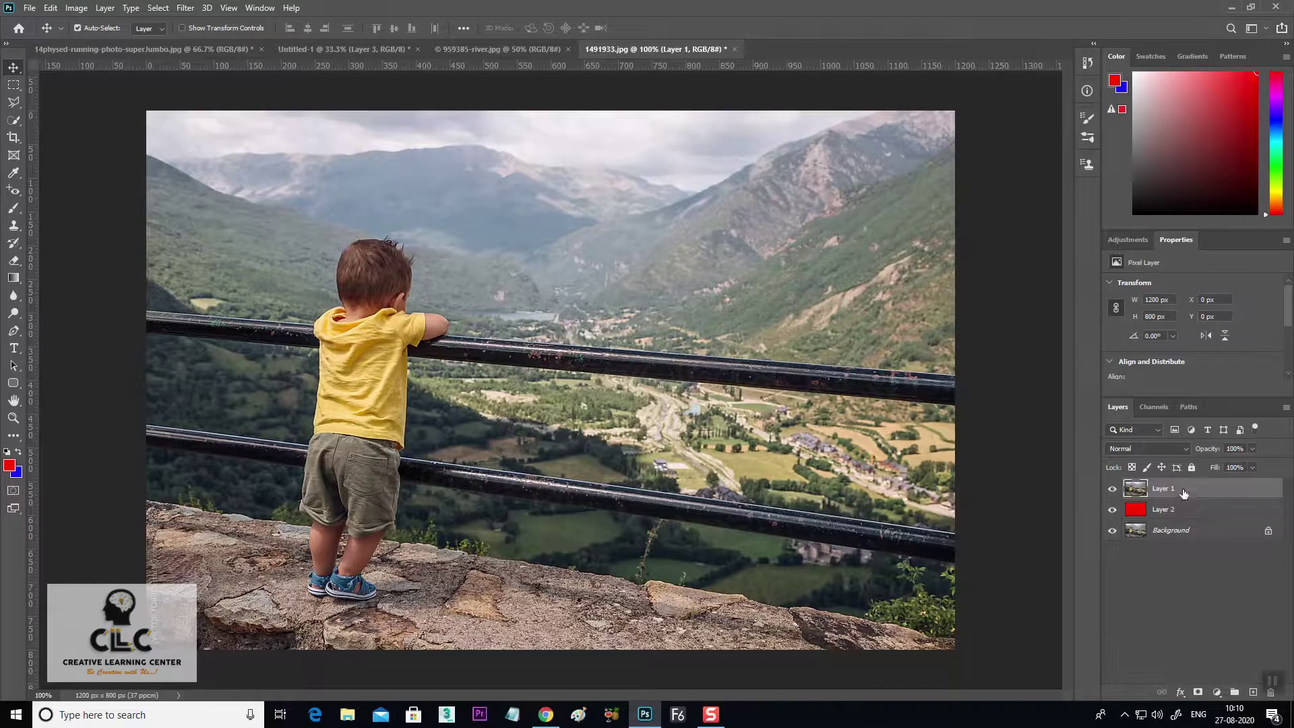
click(13, 102)
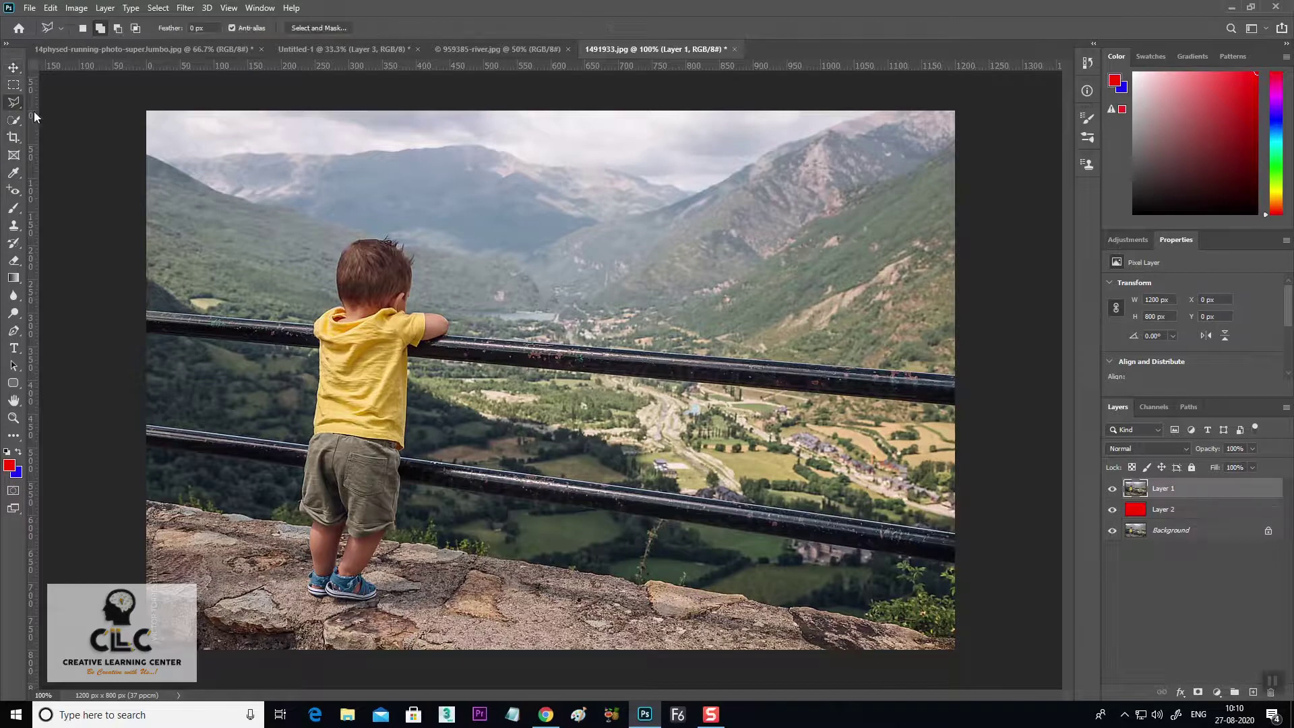
click(145, 311)
click(966, 376)
click(955, 404)
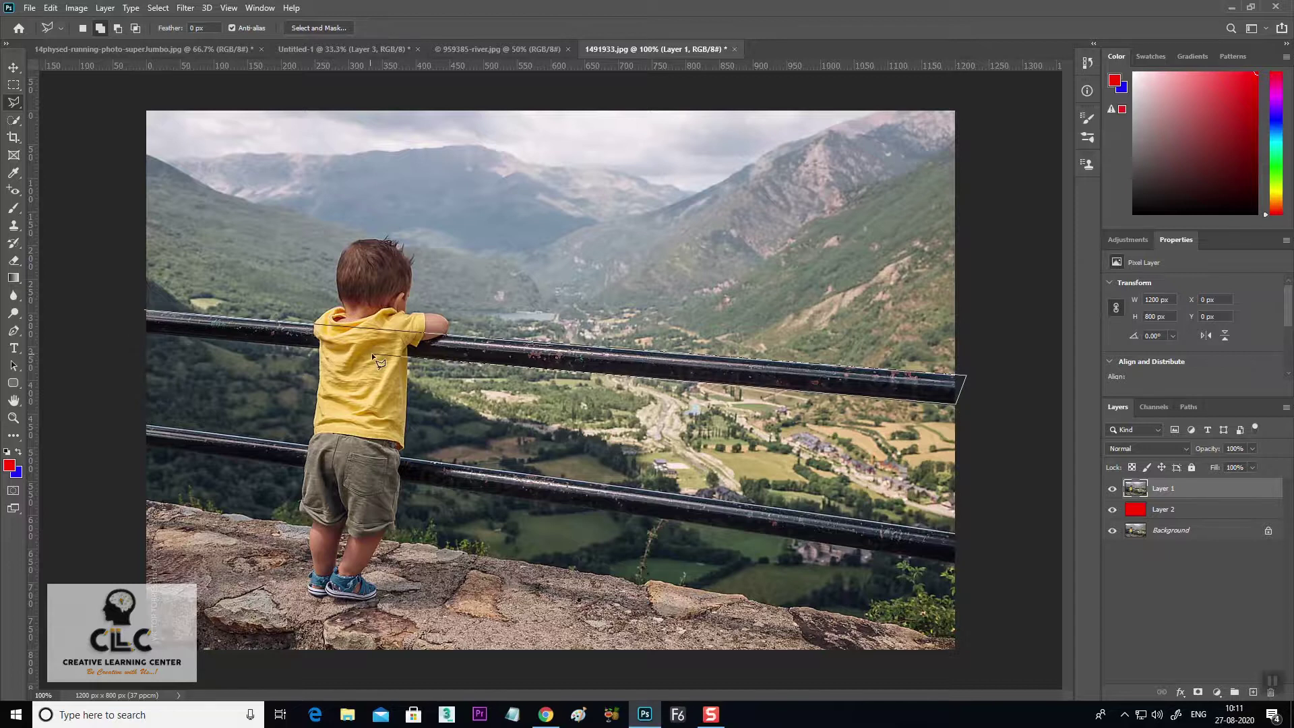
click(110, 330)
click(144, 312)
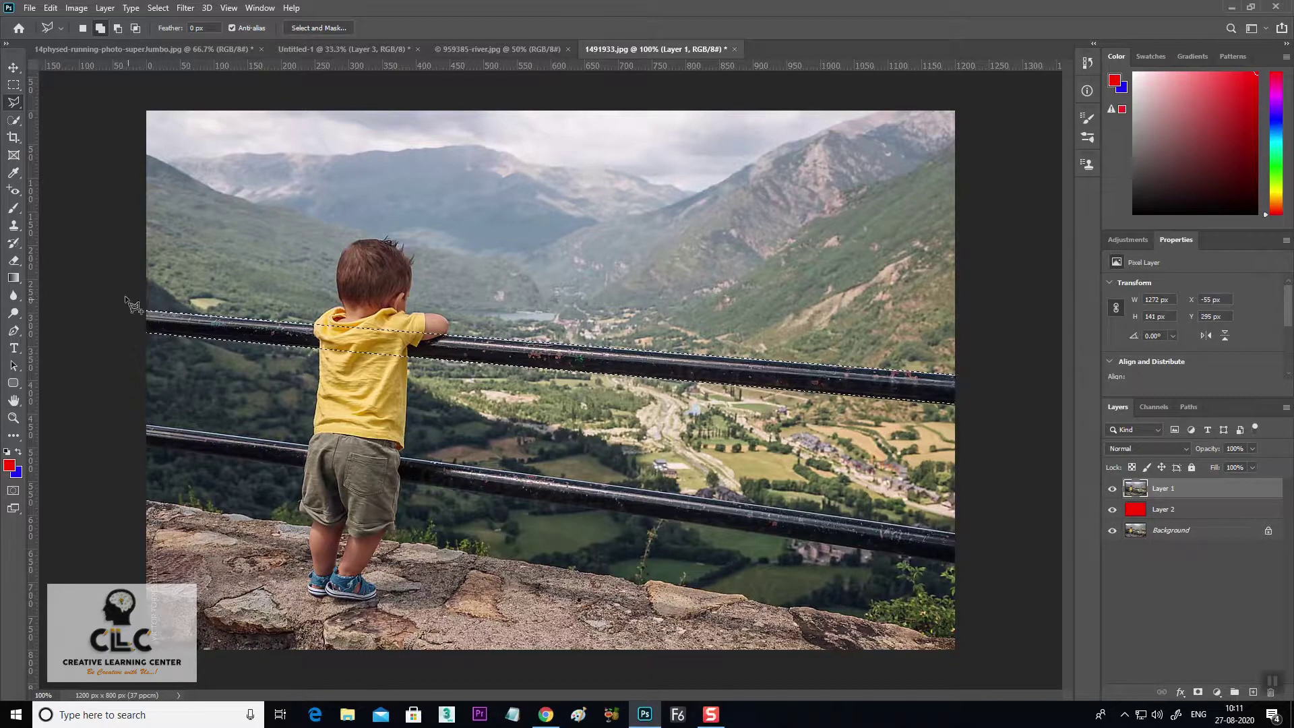
Add the lower railing bar across the full image width to the selection with the Polygonal Lasso
click(147, 426)
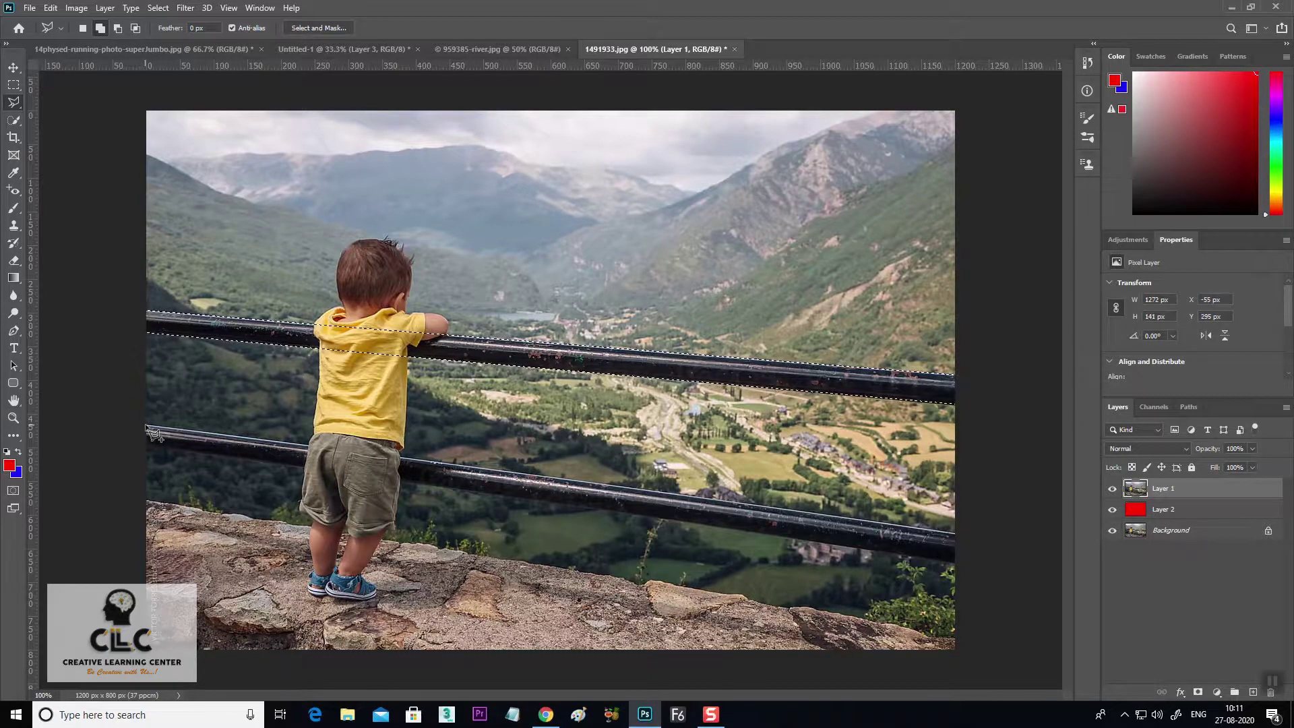
click(974, 536)
click(962, 565)
click(101, 448)
click(147, 426)
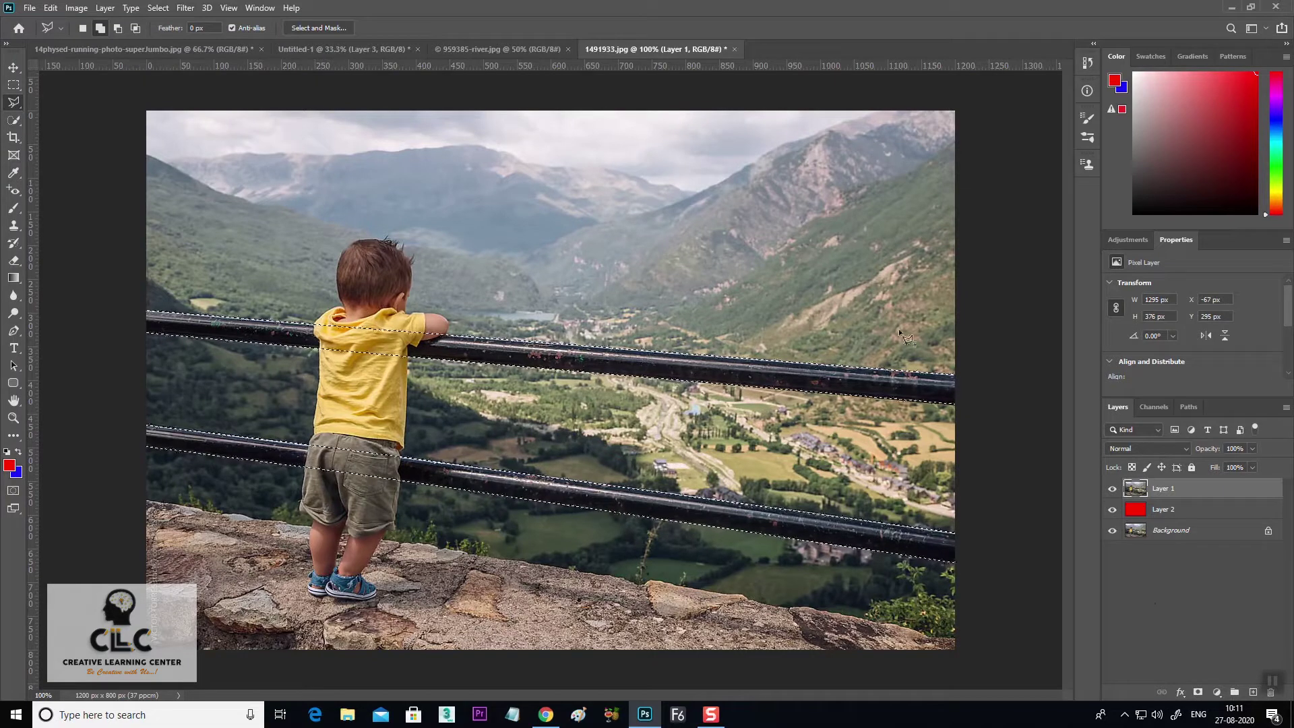
Add a layer mask to Layer 1 from the railing selection and make that mask active for editing
key(super+plus)
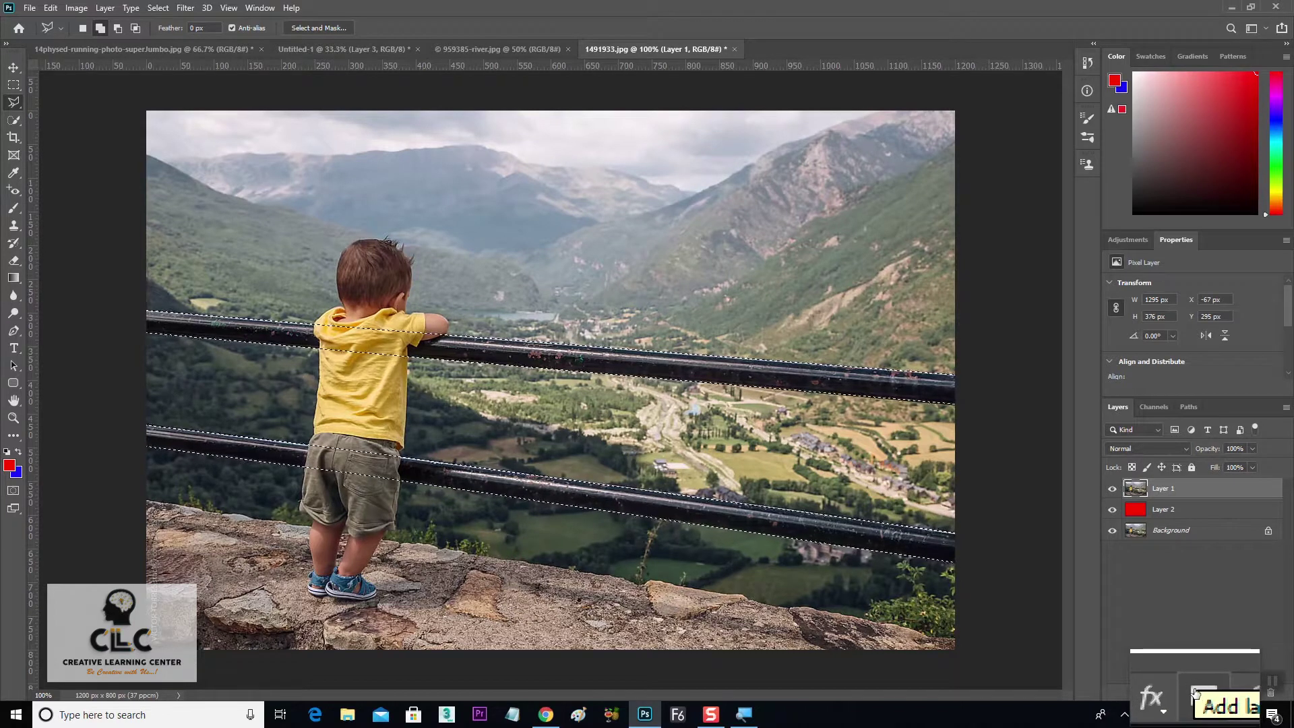
click(1198, 692)
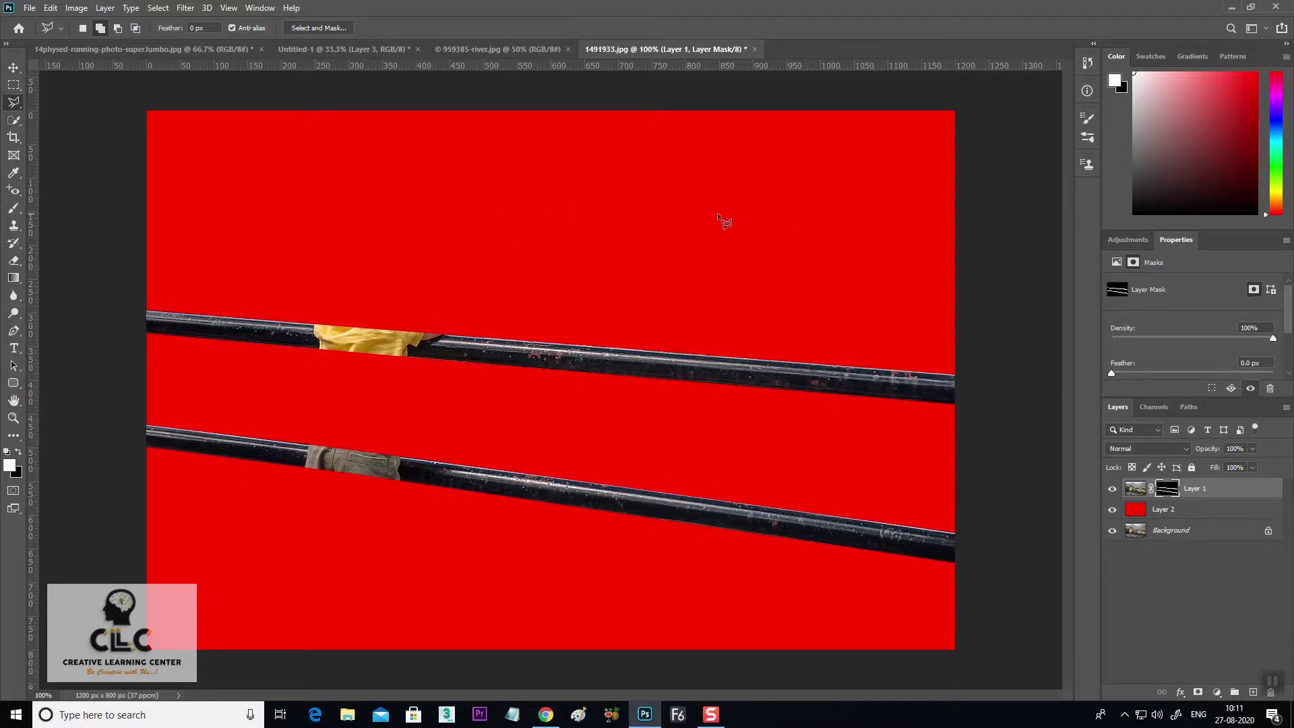
click(1188, 511)
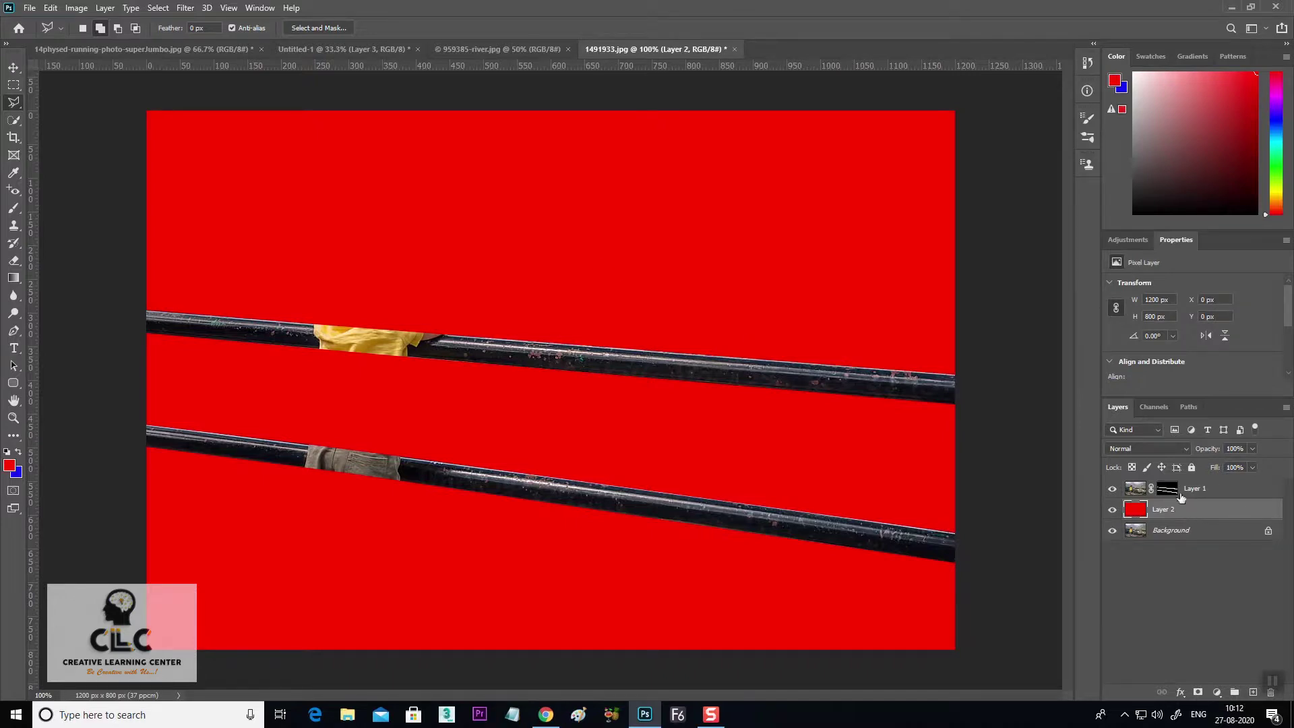
click(1168, 490)
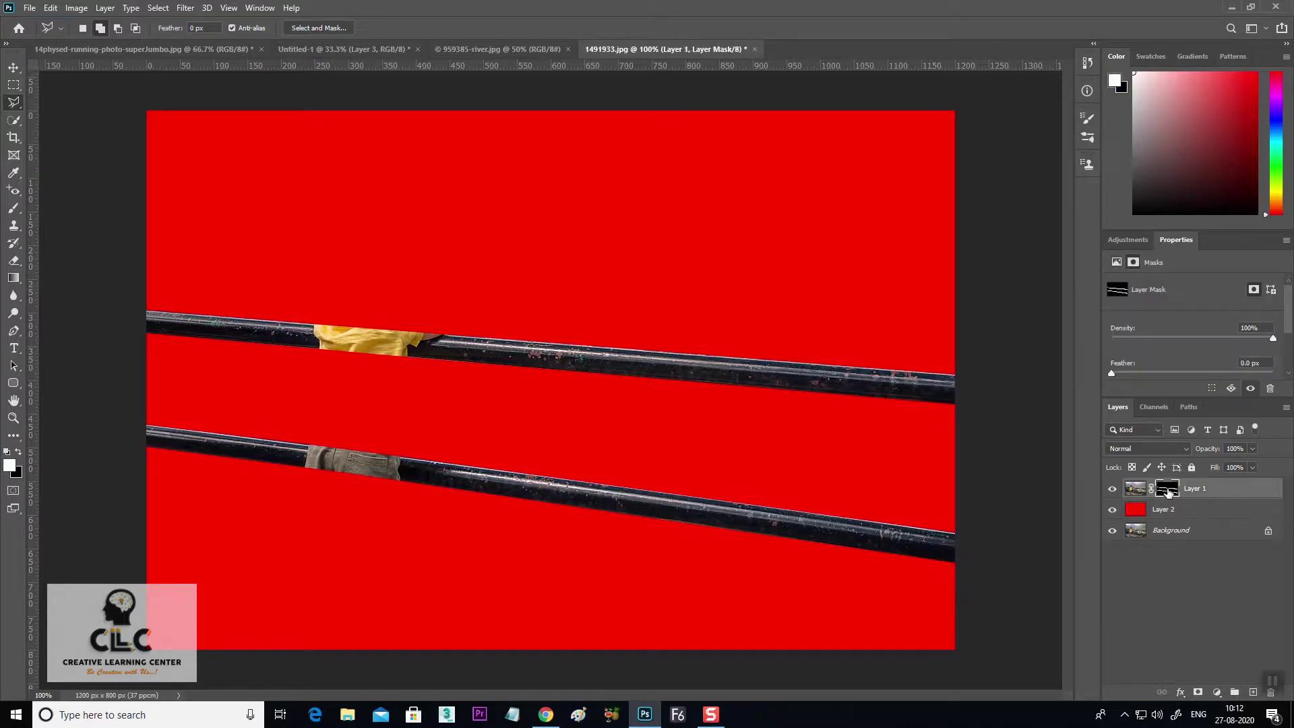
key(super+plus)
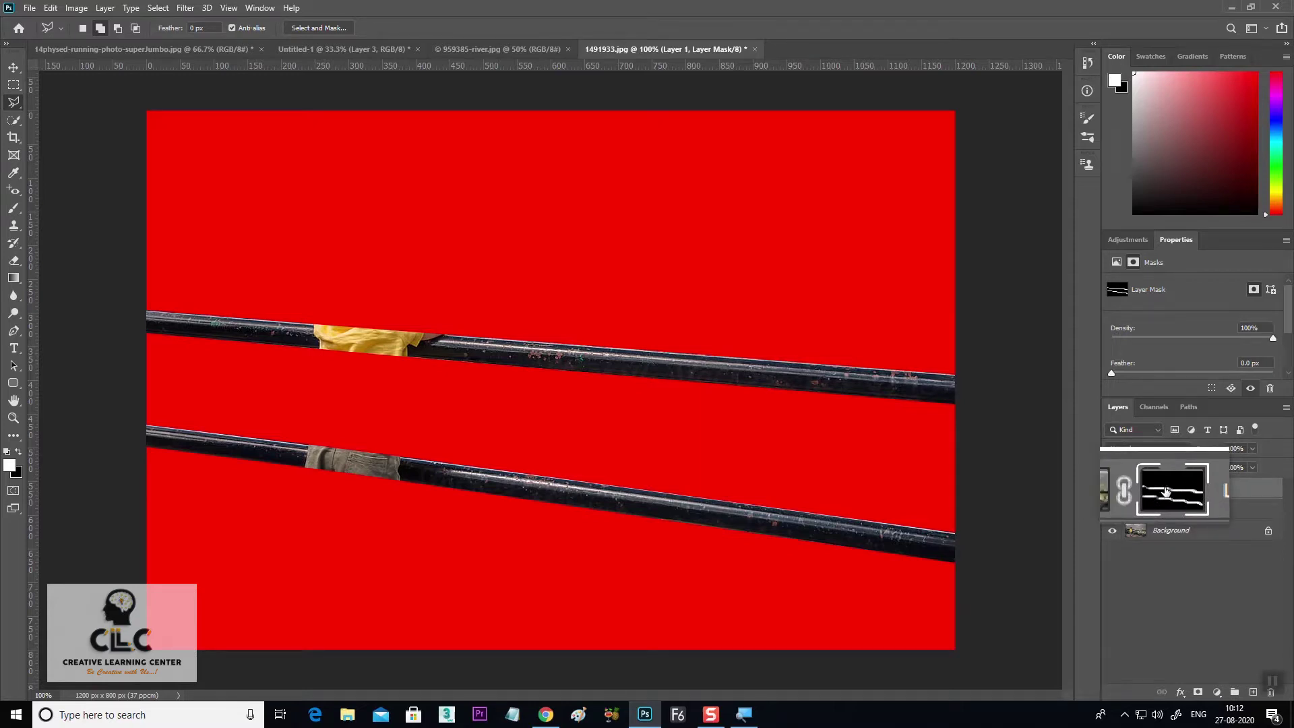
Invert Layer 1's mask so that black hides the two railing bars
drag(1166, 490, 1168, 495)
key(ctrl+i)
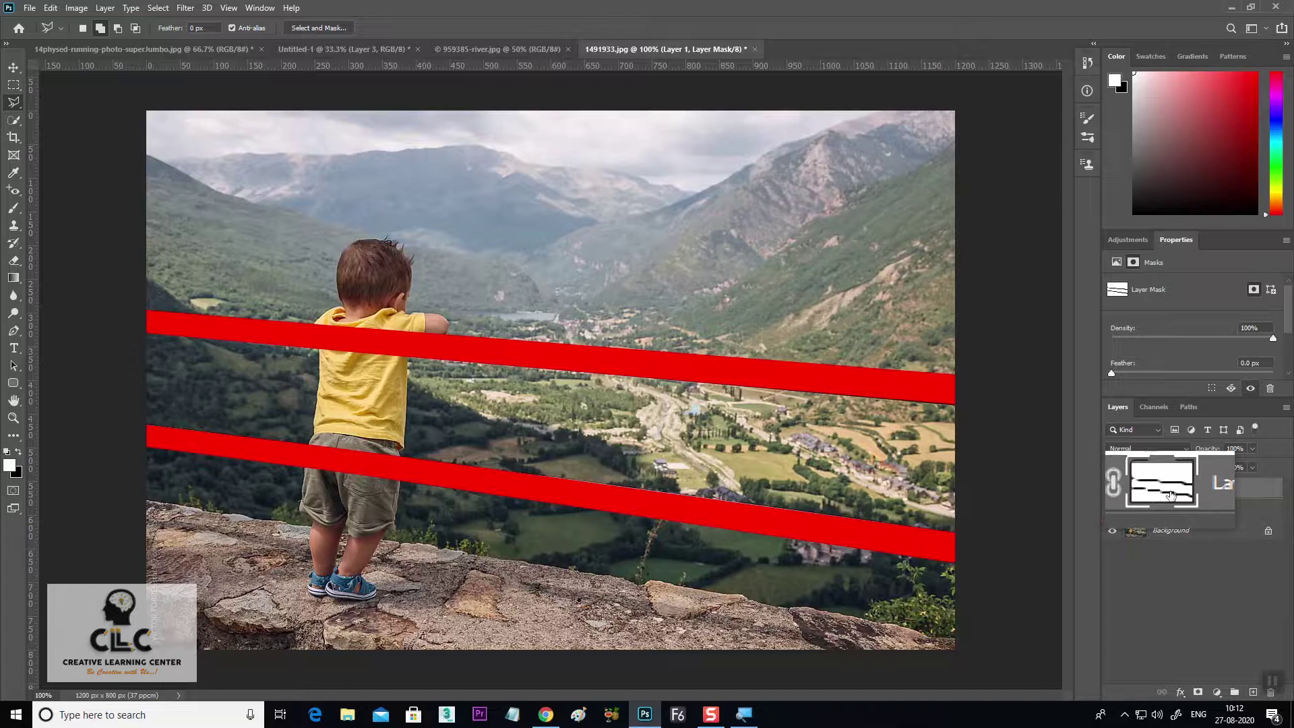
drag(1171, 494, 213, 358)
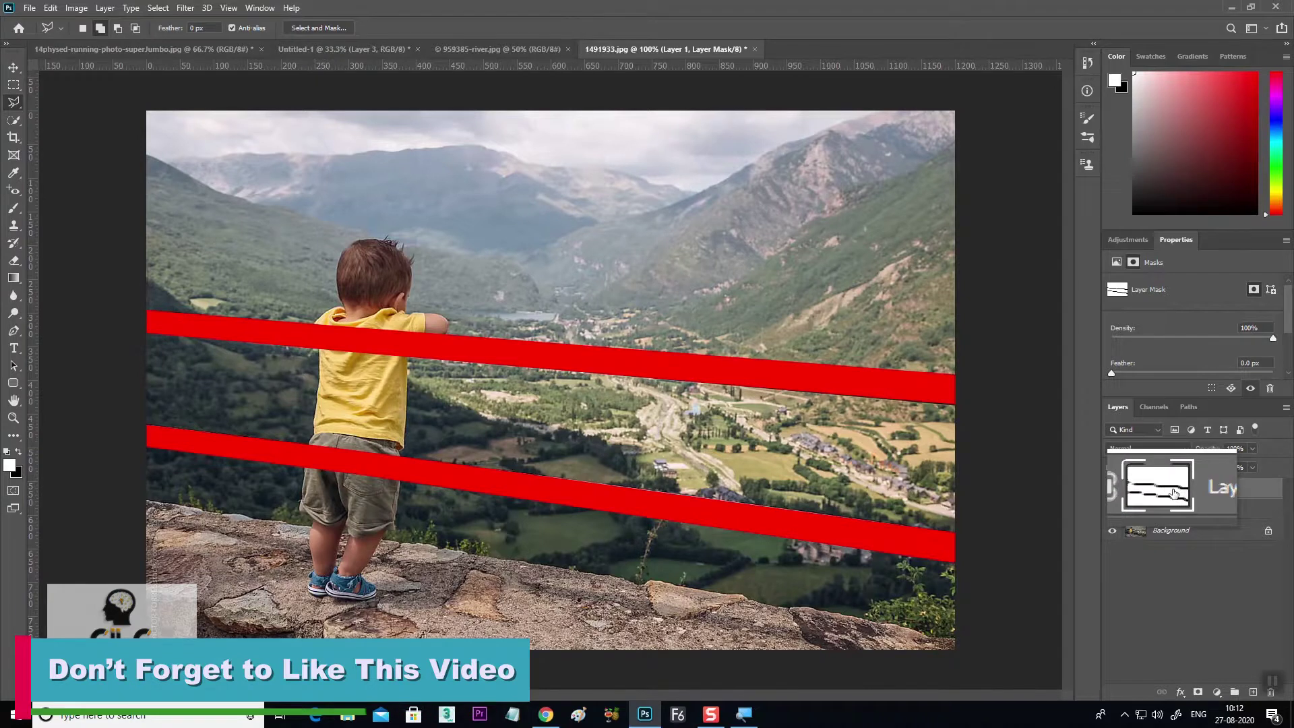
Paint the area above the upper railing bar black on Layer 1's mask with a 200 px brush
click(13, 207)
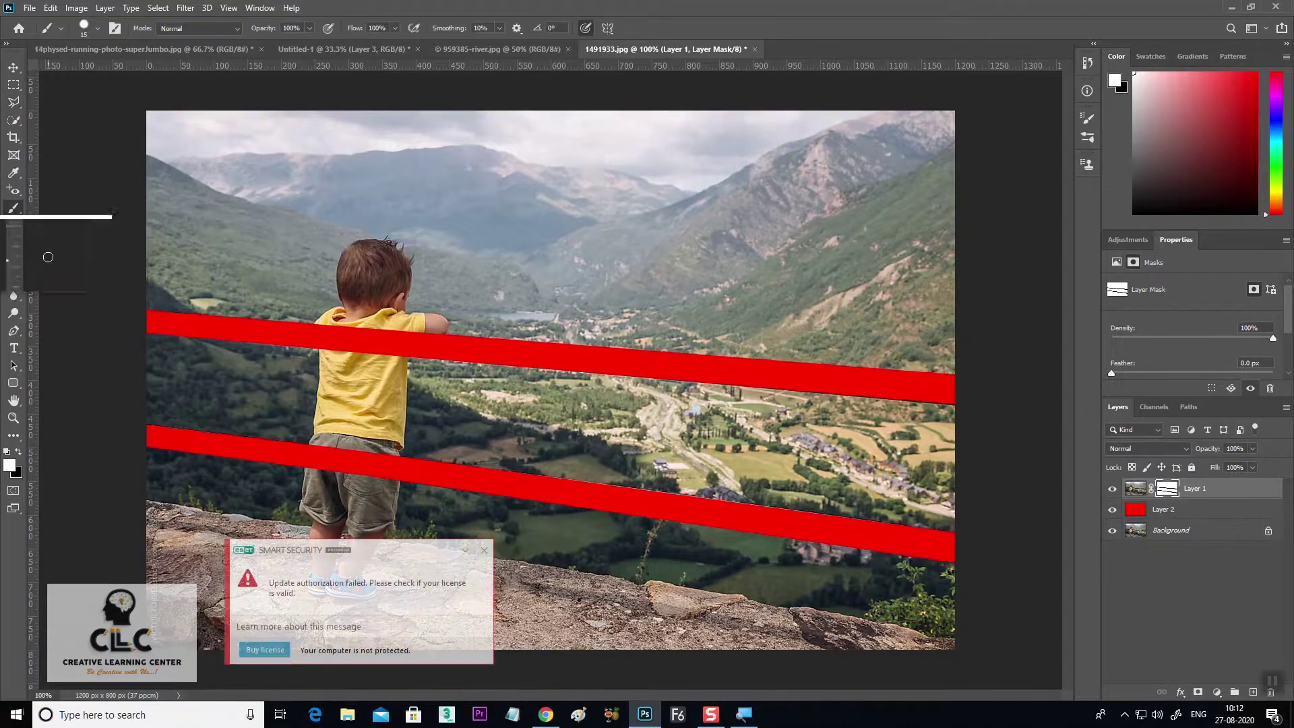
click(18, 451)
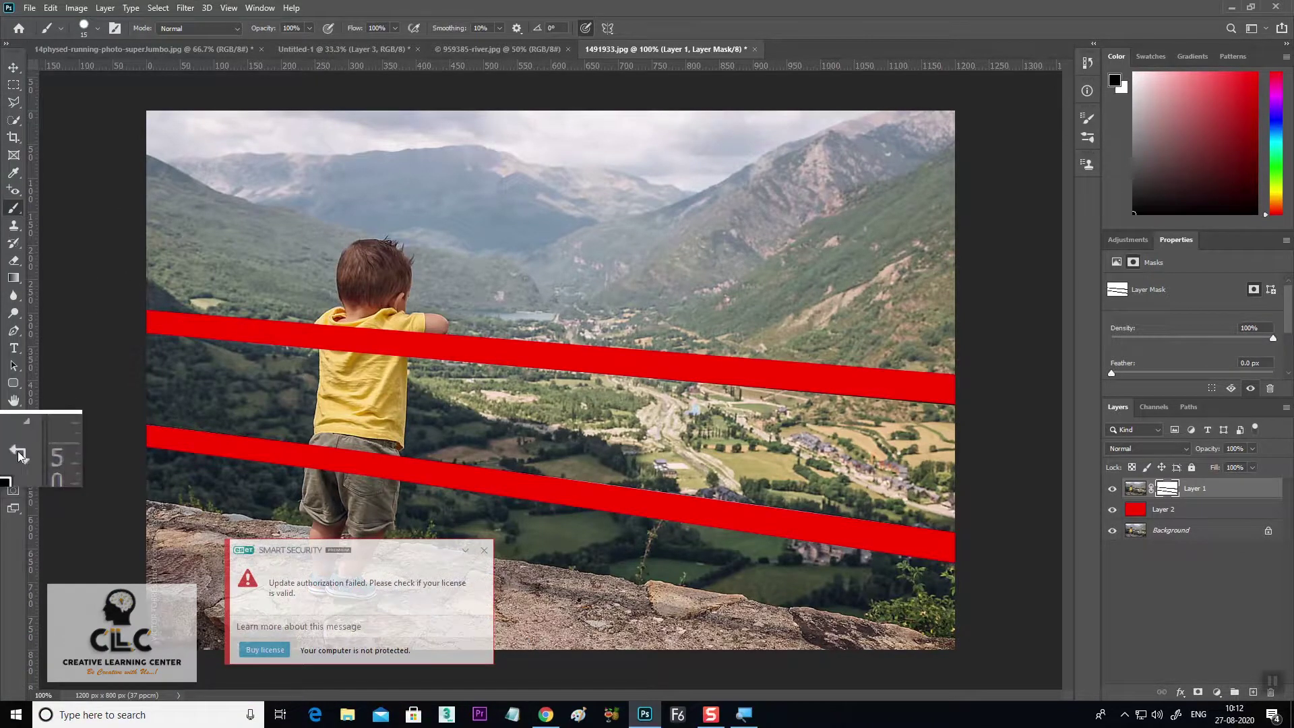
key(bracketright)
key(bracketright)
key(bracketright)
key(bracketright)
key(bracketright)
key(bracketright)
key(bracketright)
key(bracketright)
key(bracketright)
key(bracketright)
key(bracketright)
key(bracketright)
click(646, 188)
mouse_move(763, 180)
mouse_down()
mouse_move(647, 169)
mouse_move(101, 183)
mouse_move(971, 176)
mouse_move(105, 183)
mouse_move(785, 208)
mouse_move(711, 222)
mouse_move(212, 215)
mouse_move(974, 259)
mouse_move(170, 245)
mouse_move(937, 329)
mouse_move(242, 73)
mouse_up()
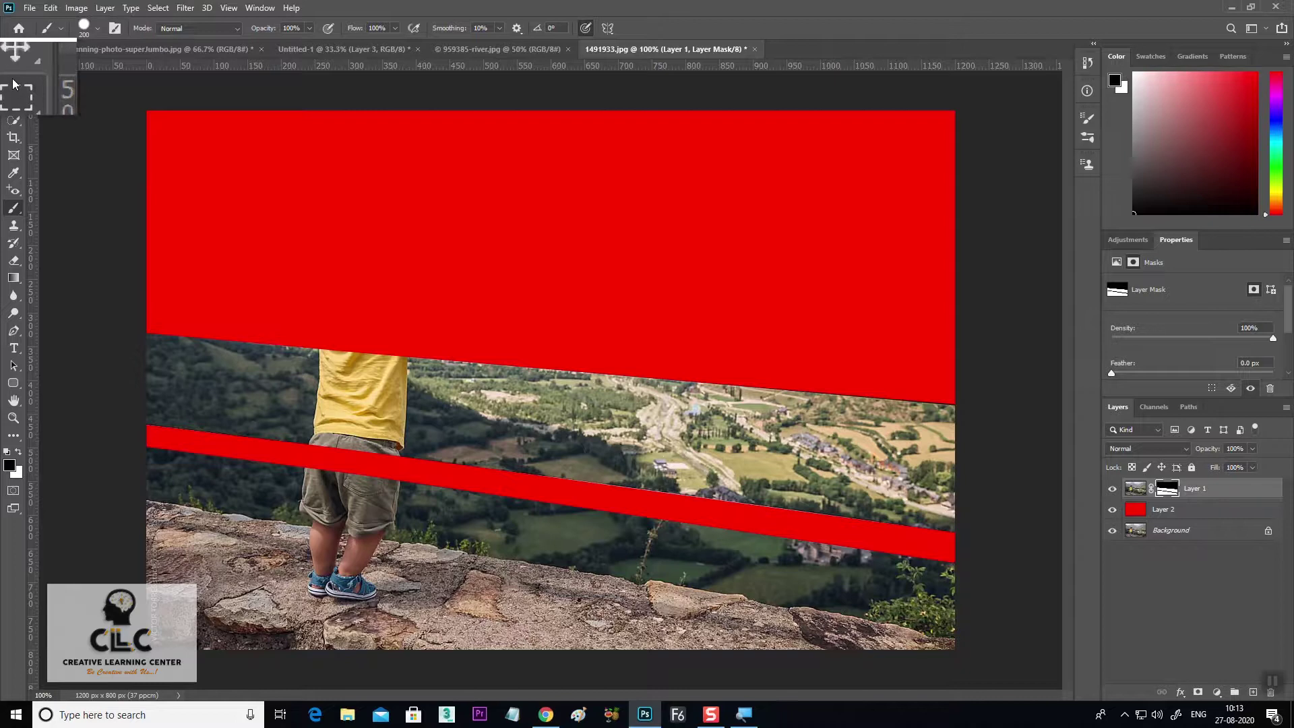
Disable Layer 1's mask to show the full photo and delete the mask
right_click(1168, 490)
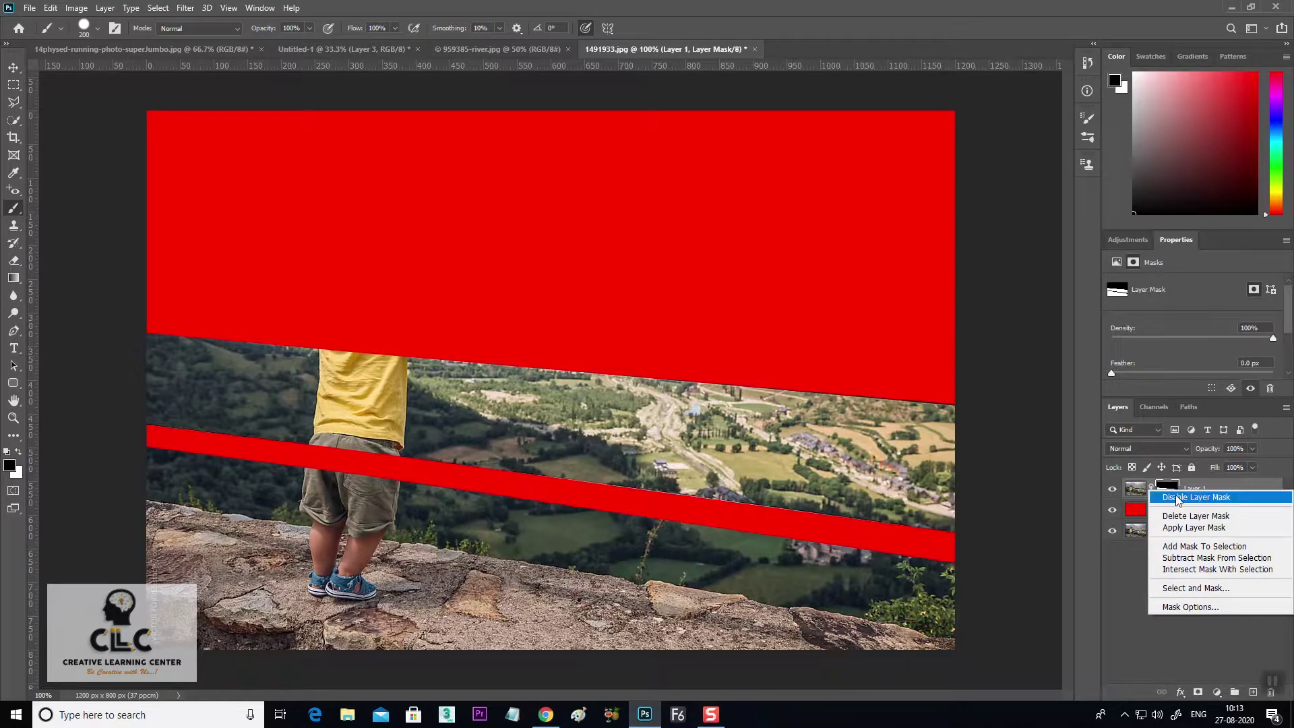
click(1220, 501)
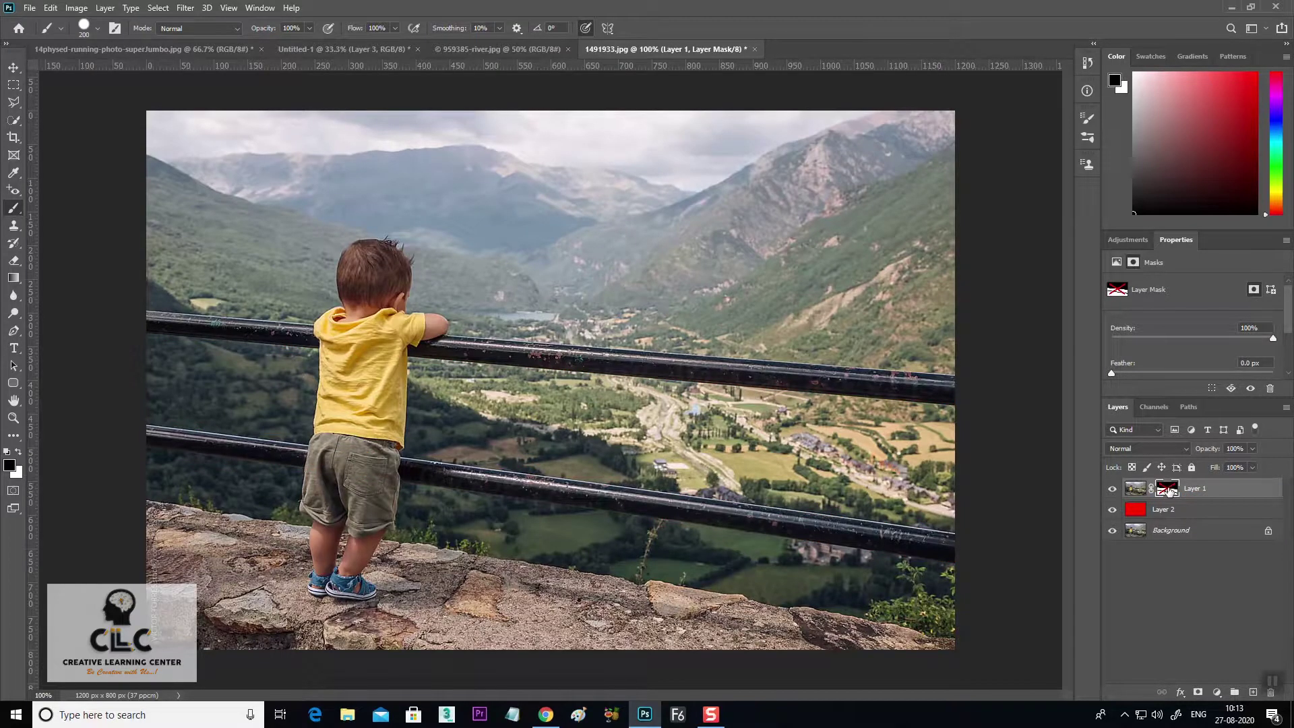
right_click(1169, 492)
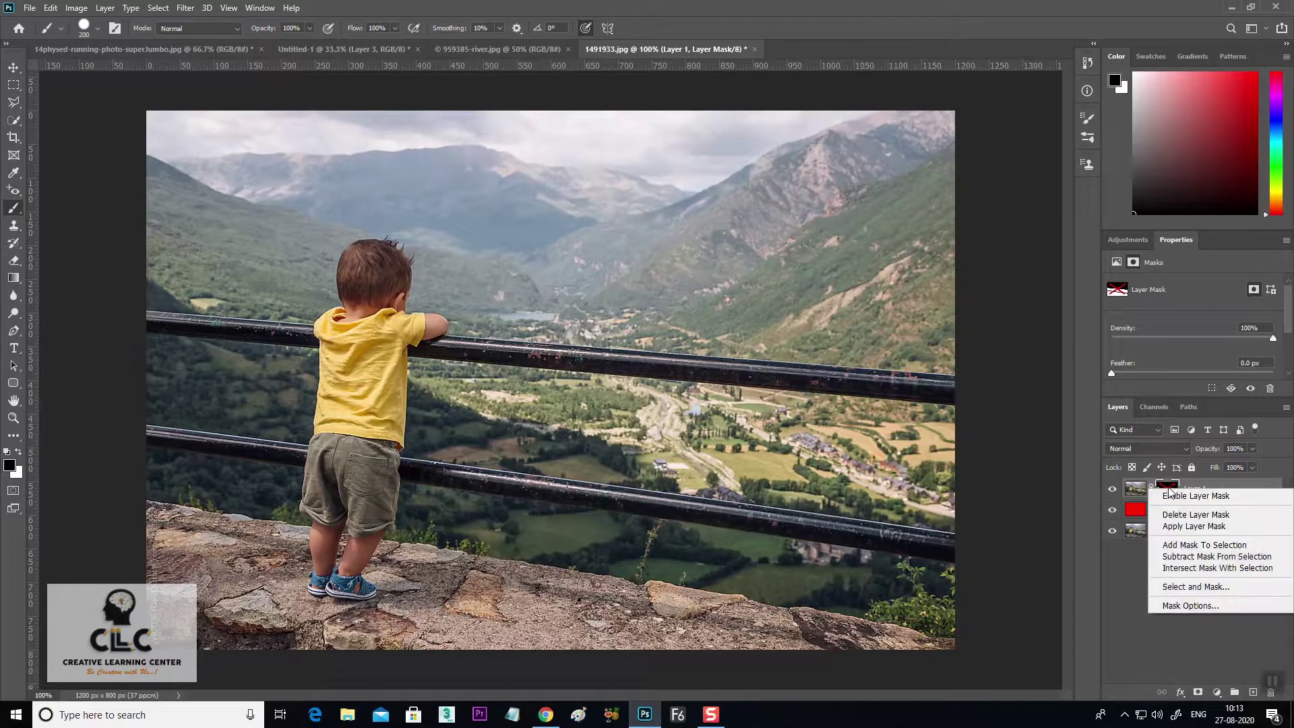
click(1205, 516)
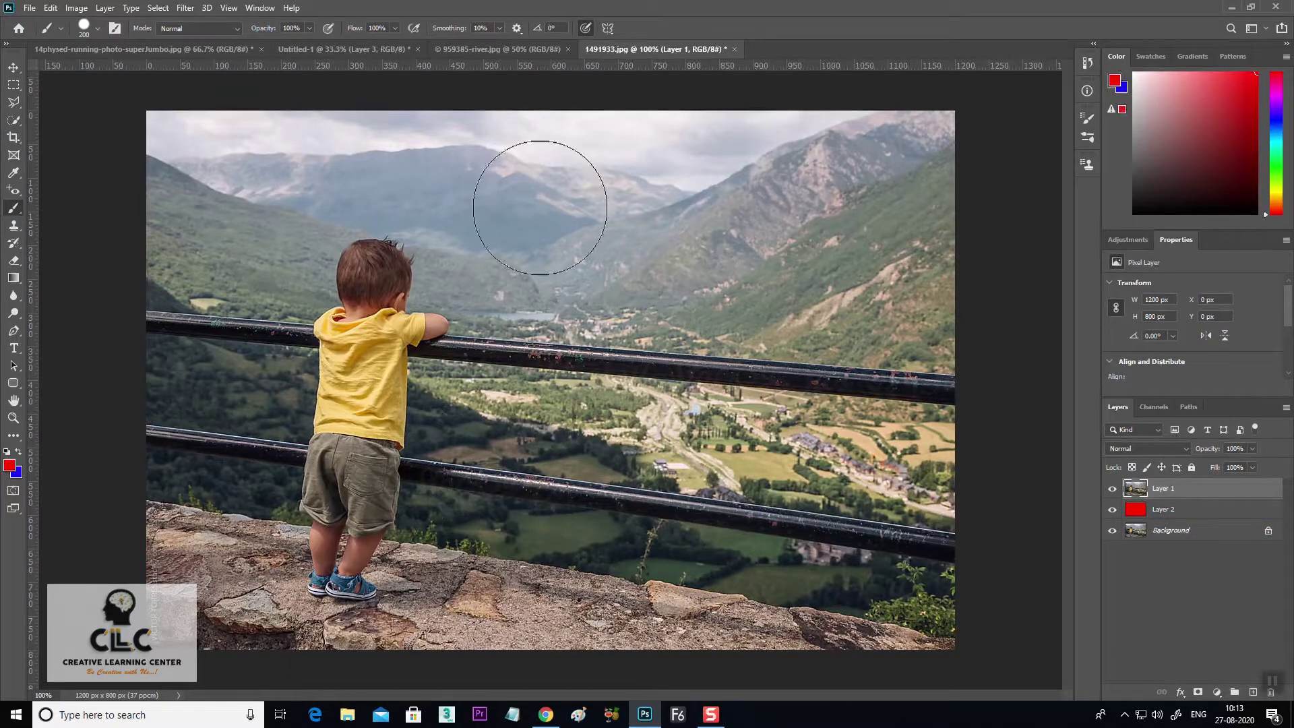
Add an empty layer mask to Layer 1, briefly consult the Untitled-1 document, and delete the mask
click(1198, 694)
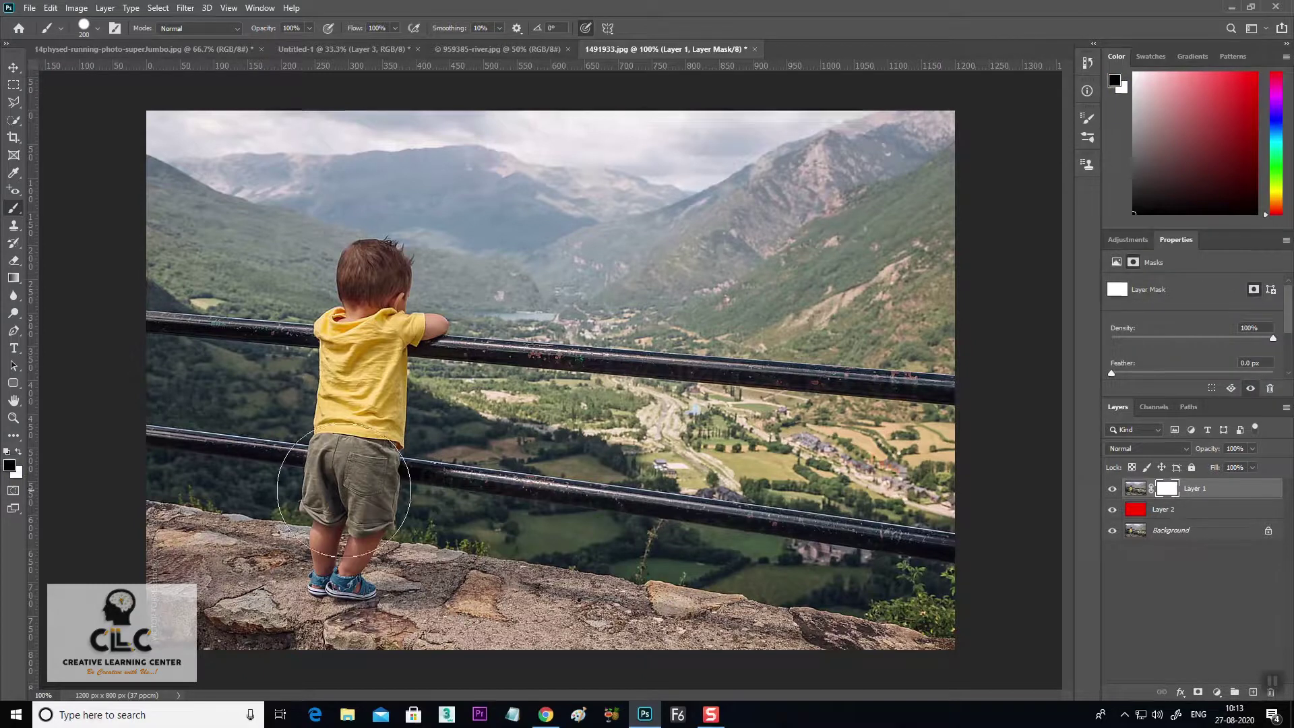
key(ctrl+z)
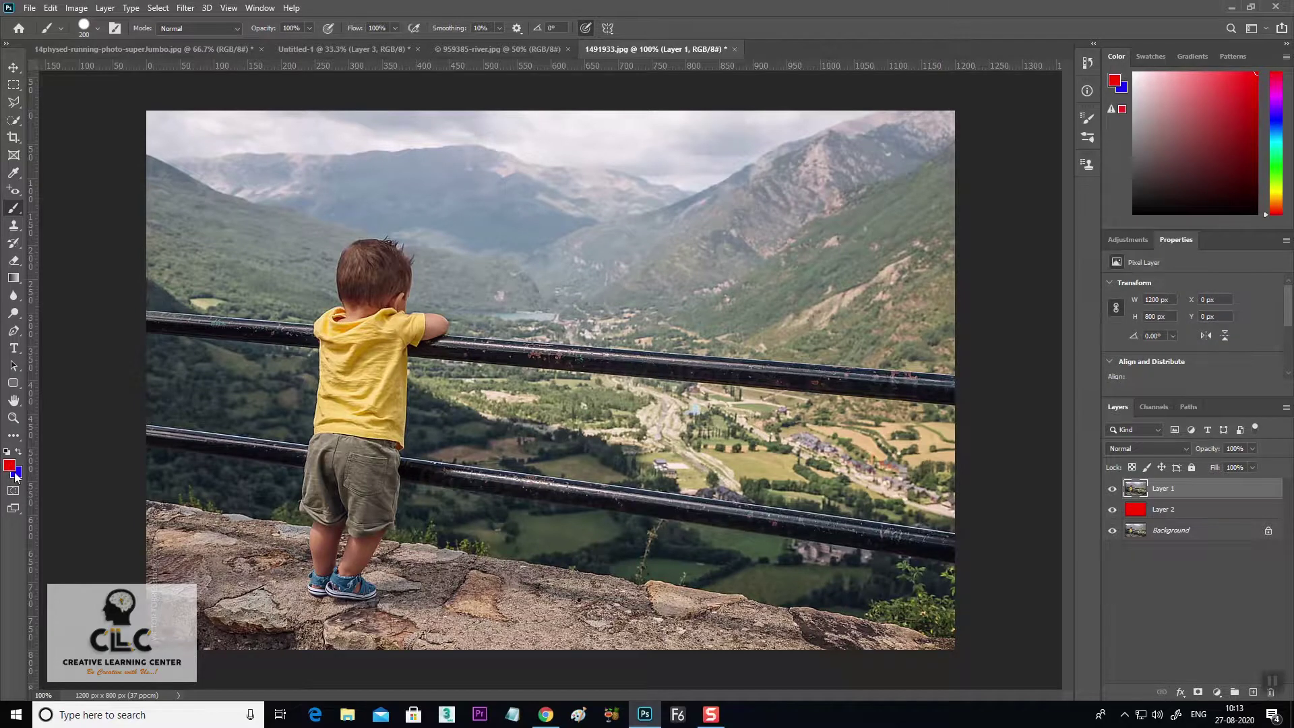
click(1199, 694)
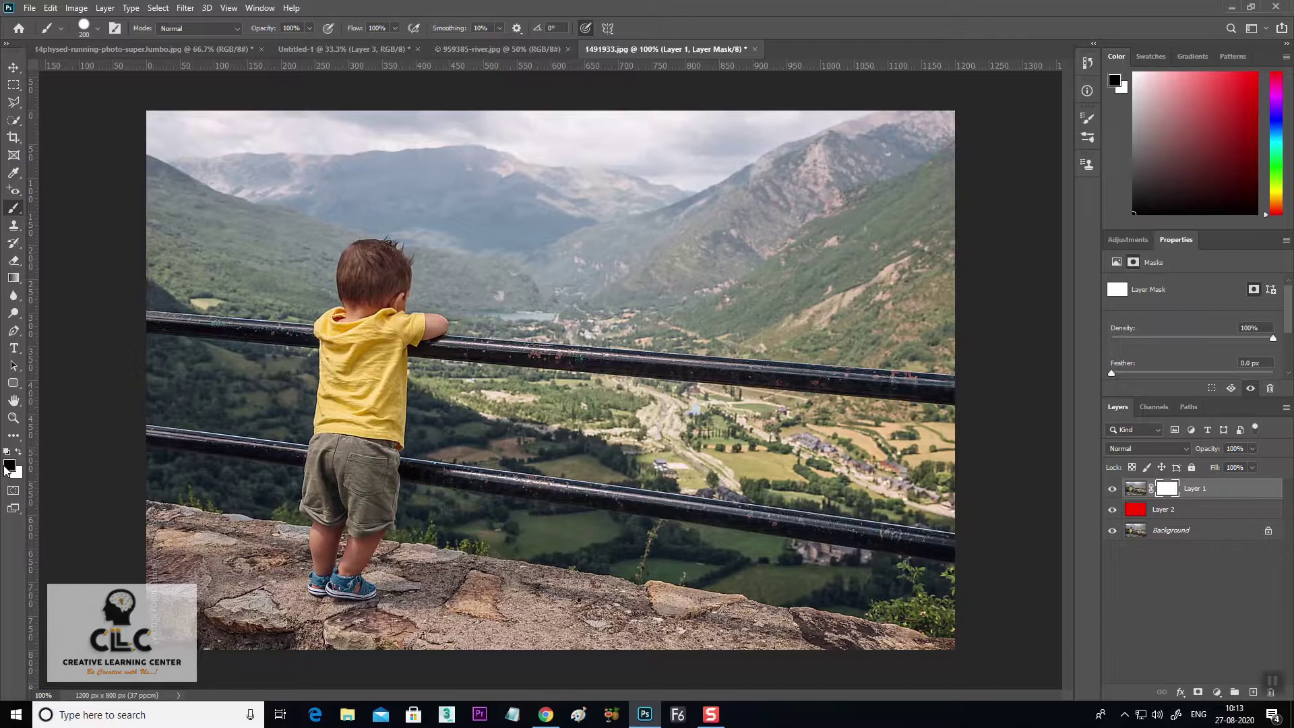
click(343, 48)
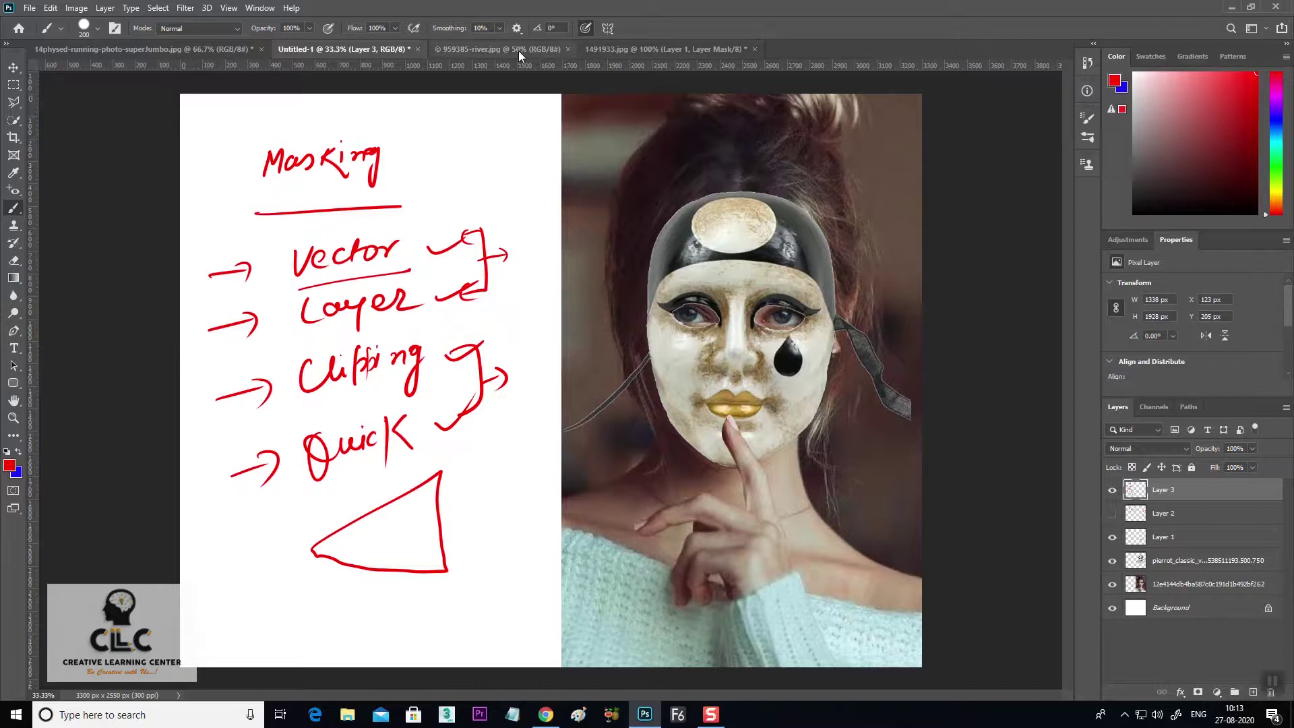
click(674, 50)
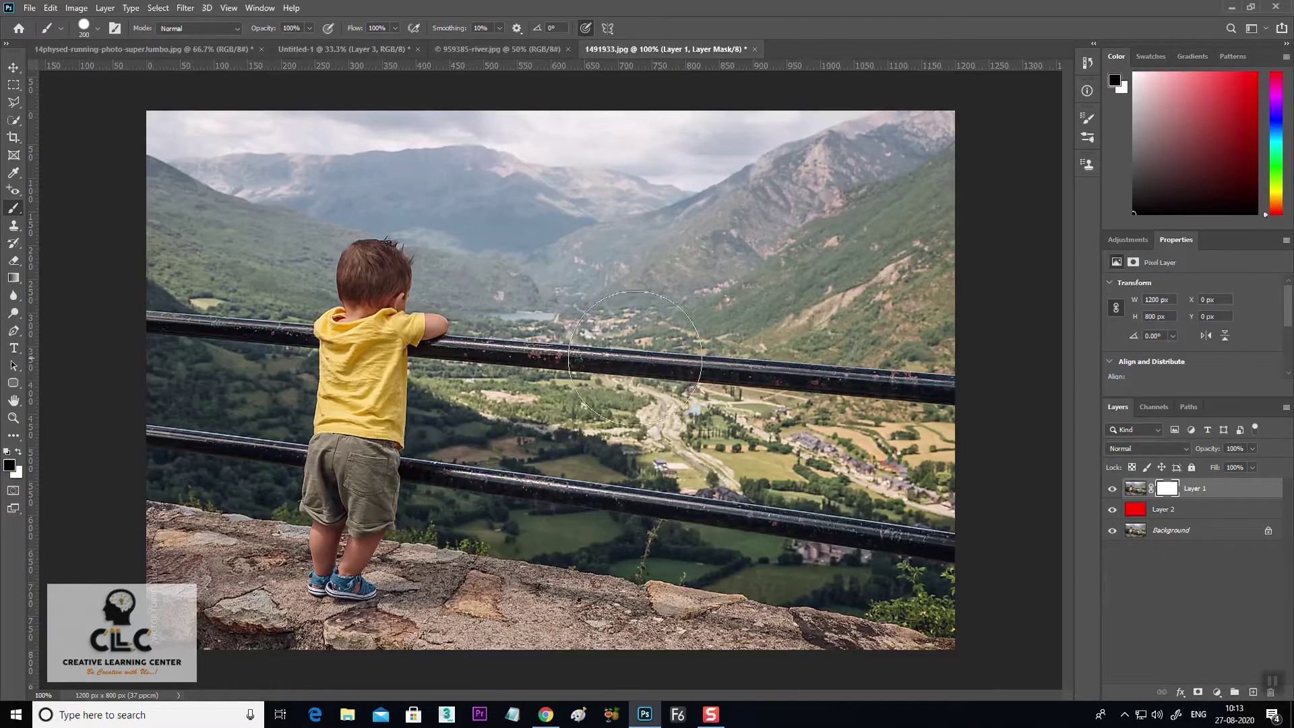
right_click(1167, 488)
click(1190, 514)
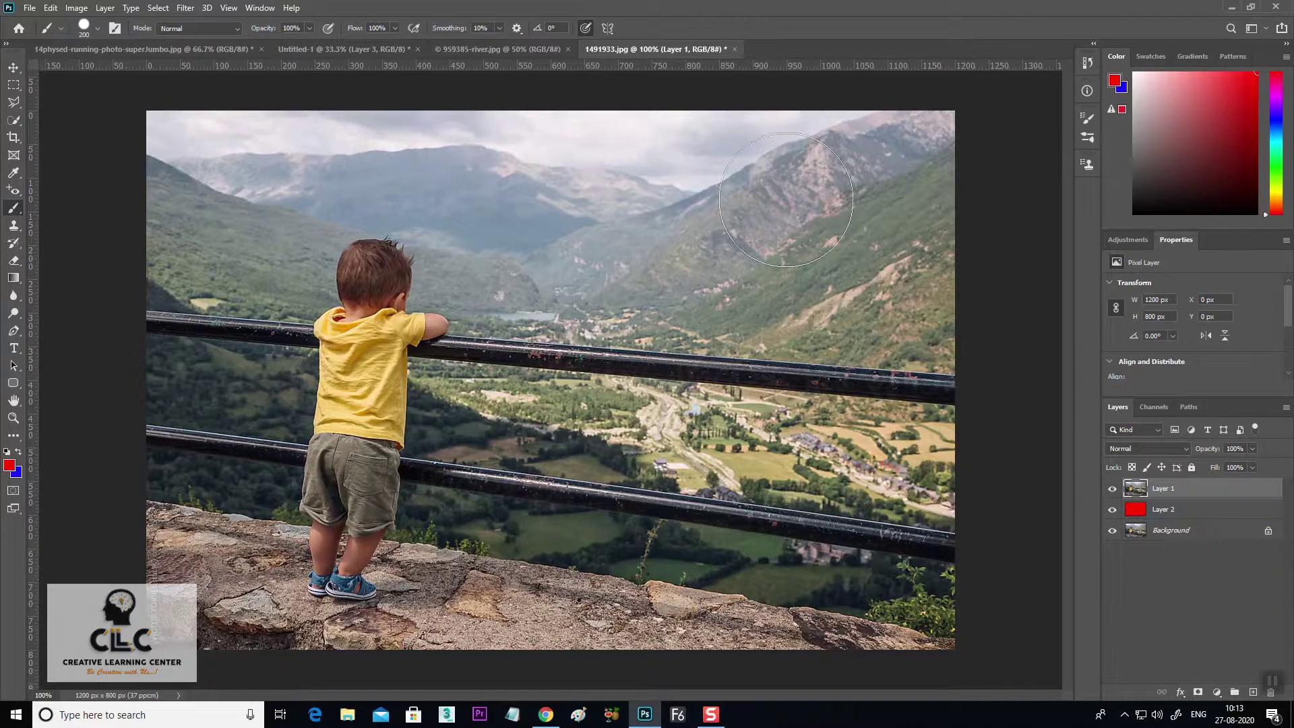
Select the boy with Select Subject and add the upper railing bar from his arm to the photo's right edge using Quick Selection
key(w)
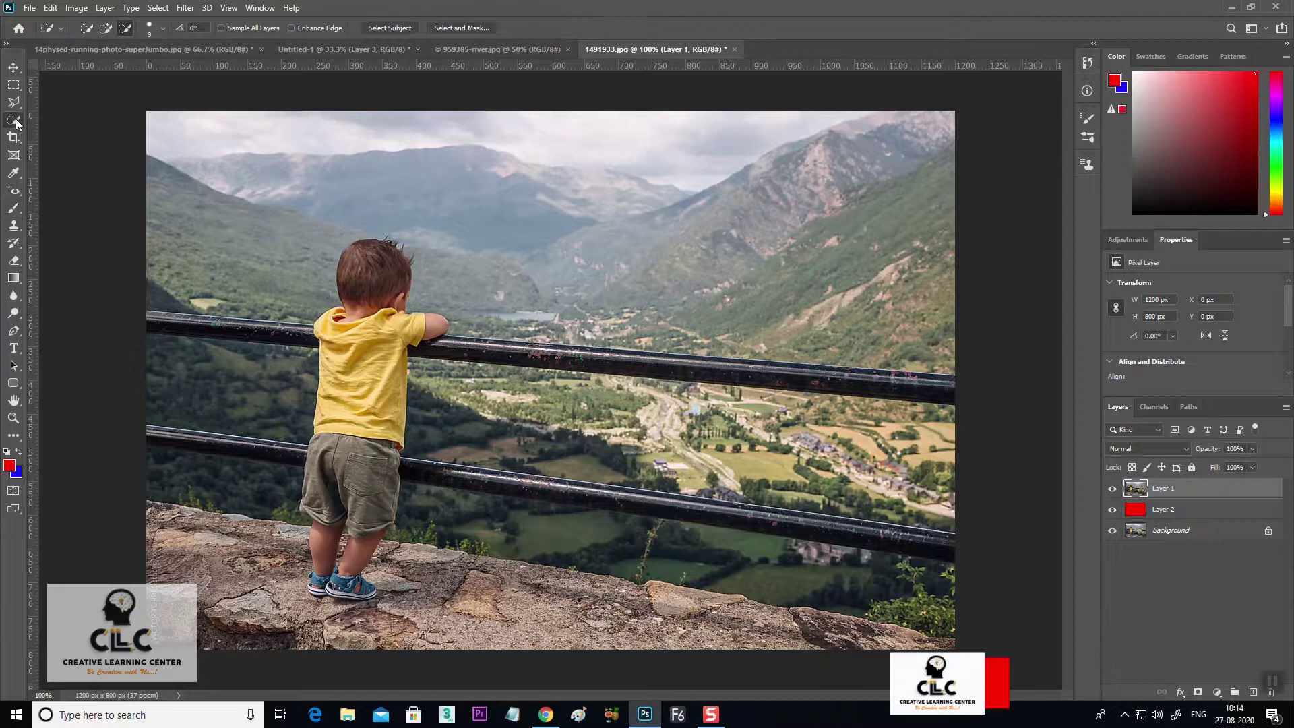
click(388, 29)
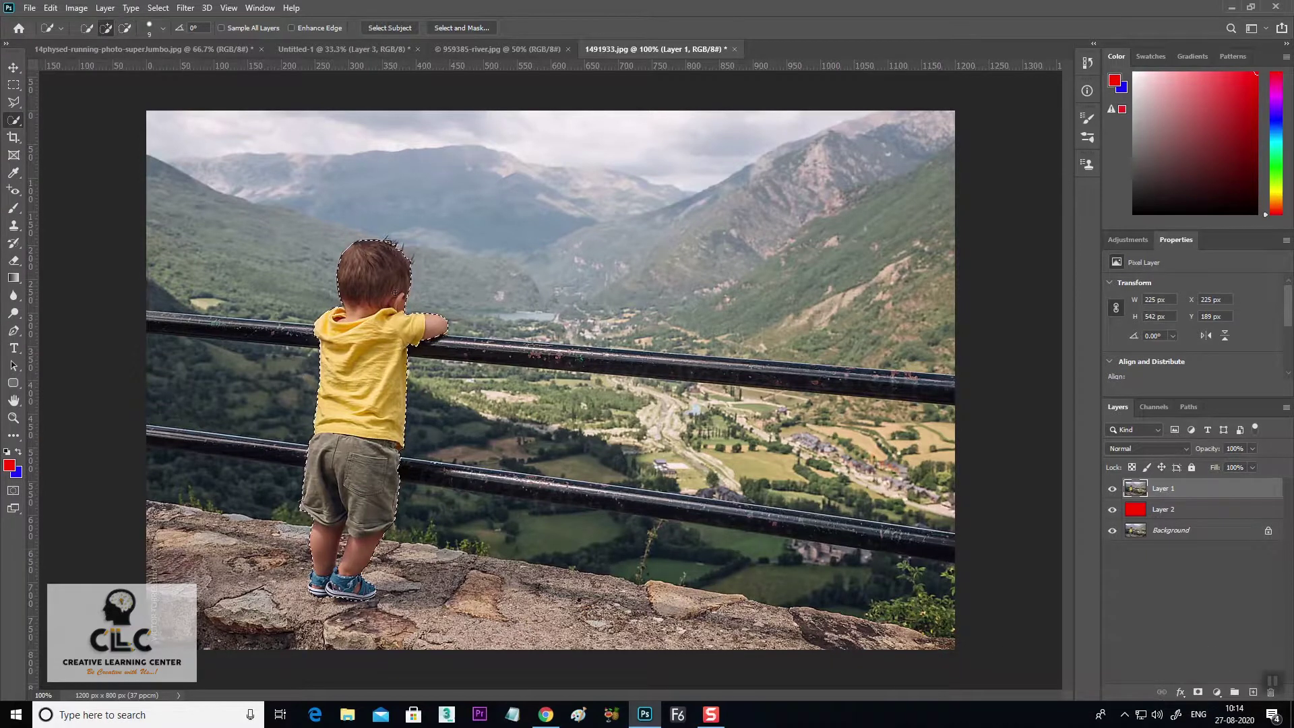
click(444, 349)
drag(442, 343, 531, 348)
key(ctrl+z)
Add the upper railing bar between the photo's left edge and the boy to the selection with the Polygonal Lasso
click(14, 101)
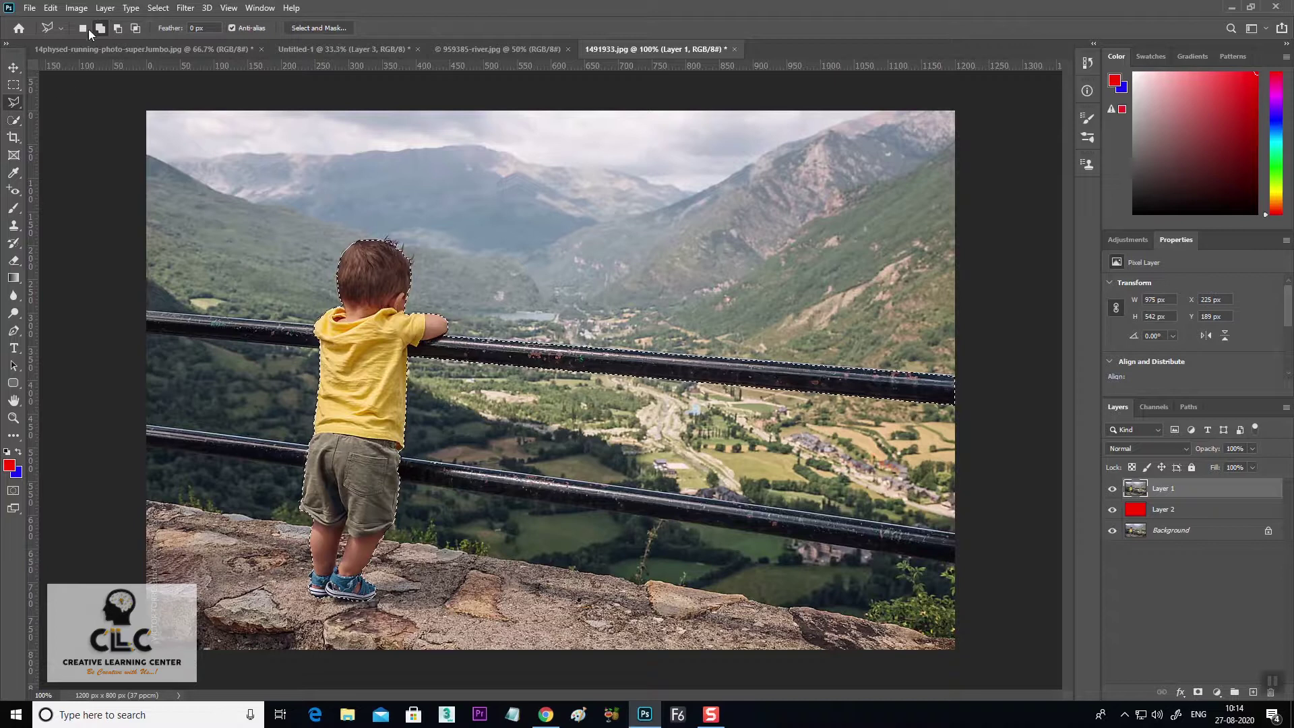
click(143, 310)
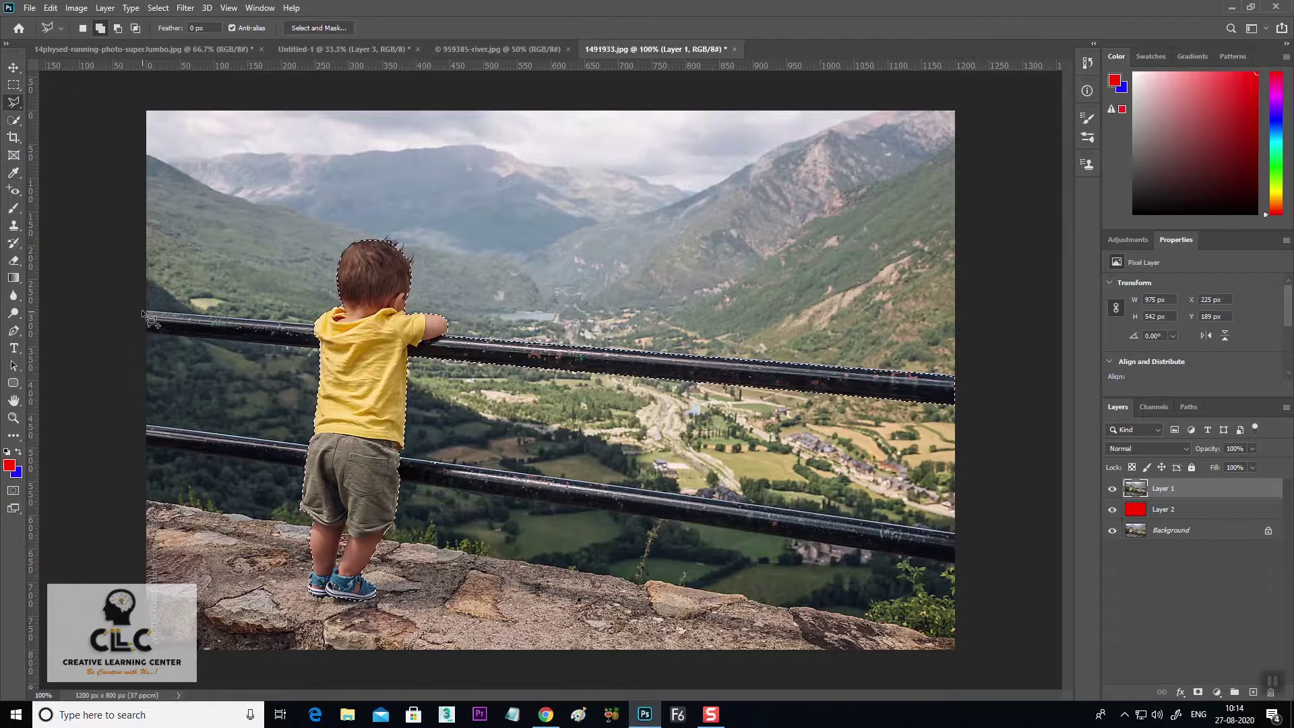
click(329, 328)
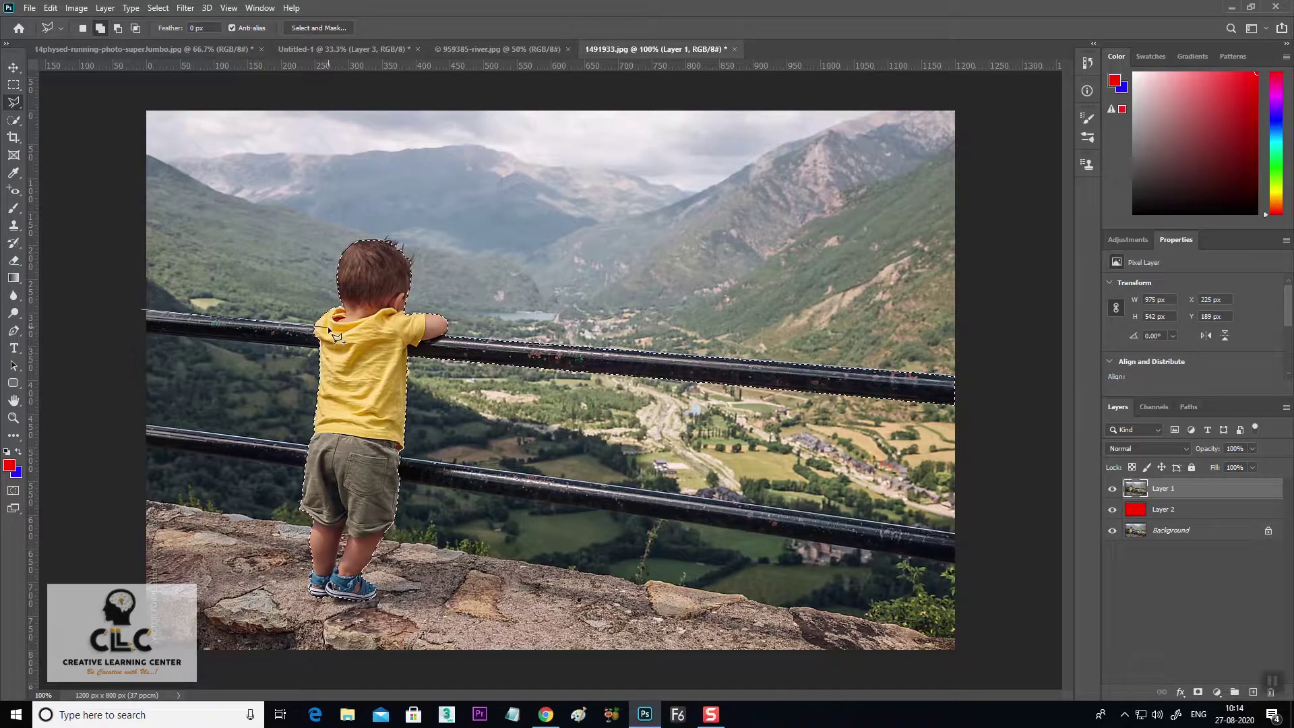
click(325, 346)
click(143, 311)
Add the lower railing bar on both sides of the boy to the selection with the Polygonal Lasso
click(142, 422)
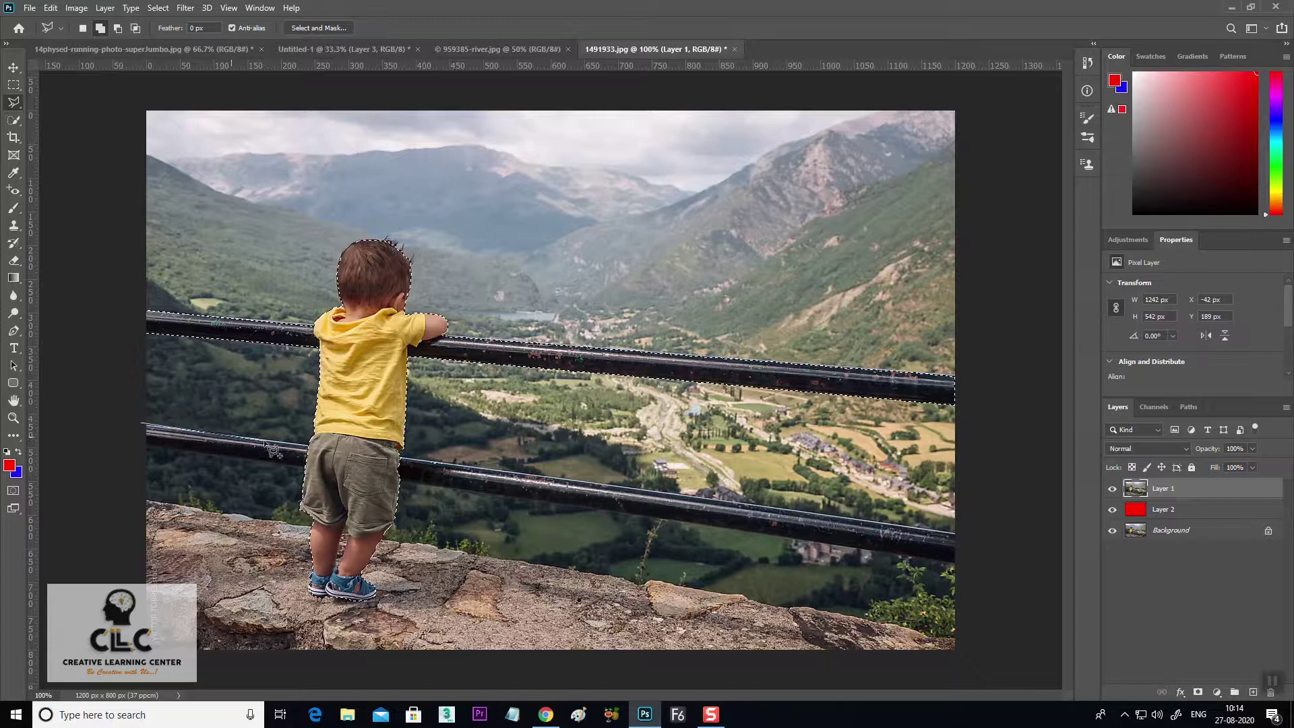
click(315, 444)
click(313, 468)
click(144, 426)
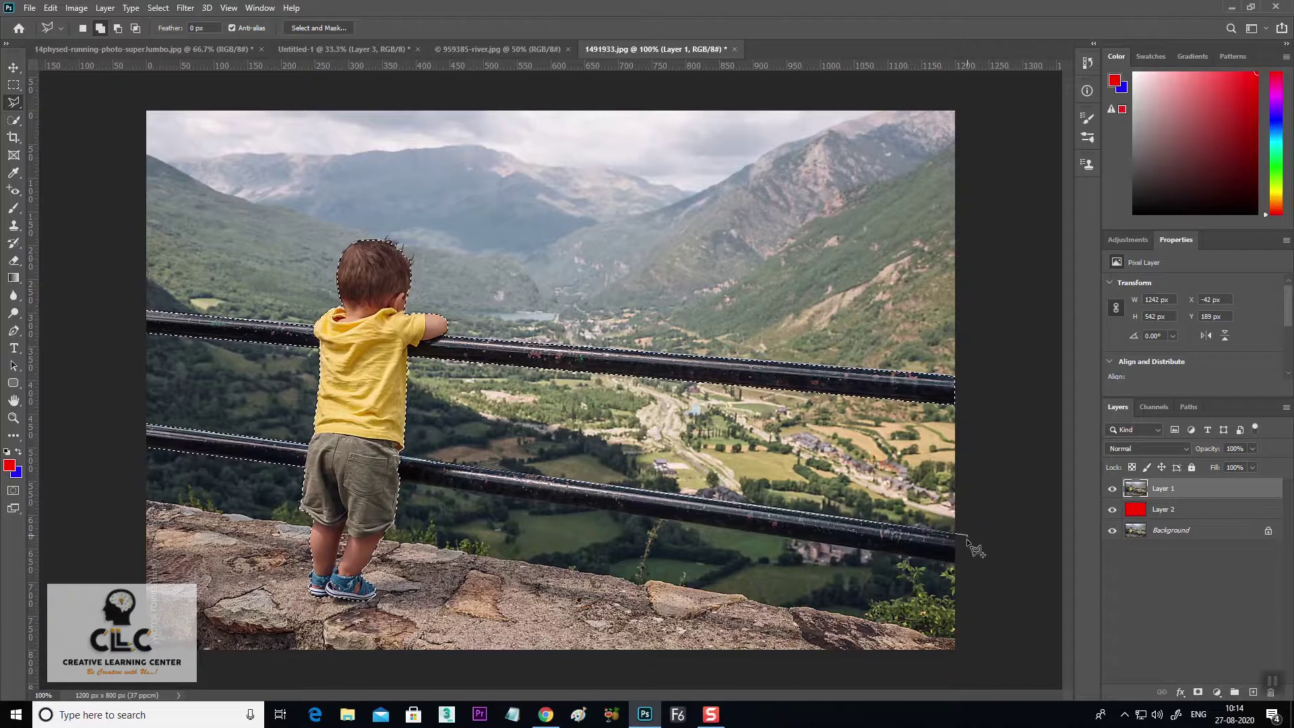
click(954, 562)
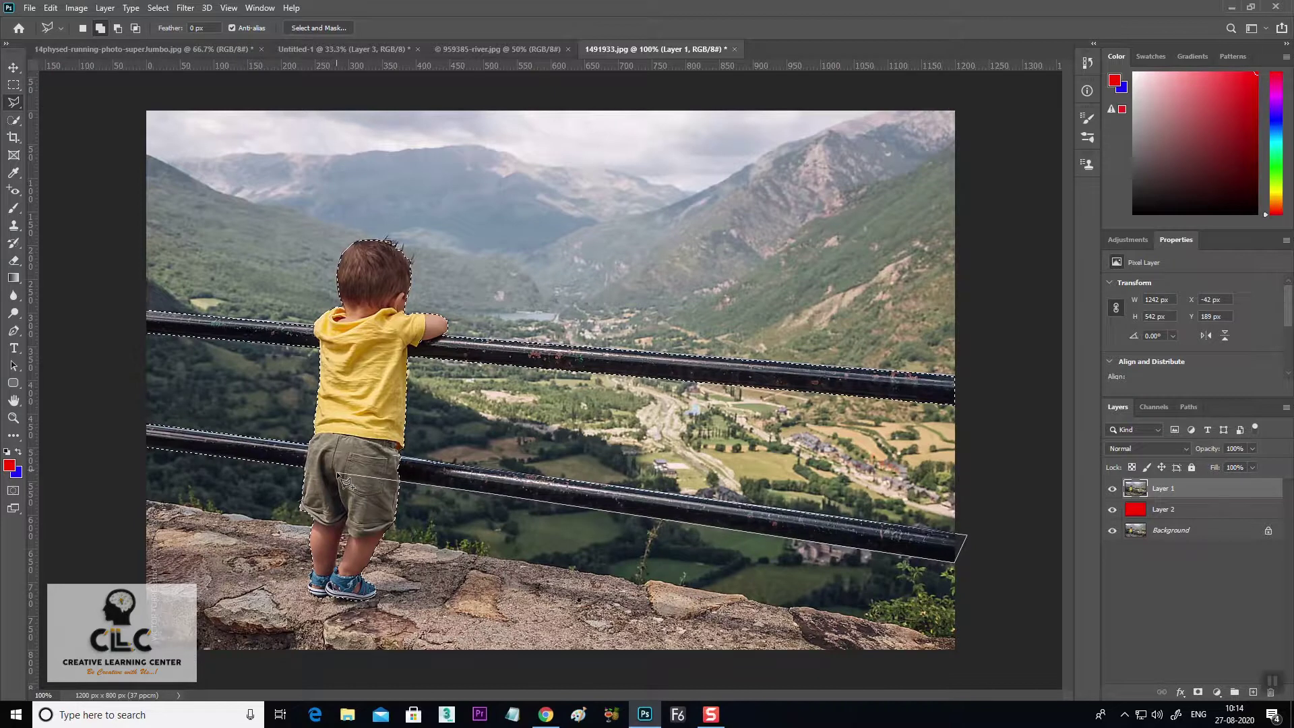
click(393, 456)
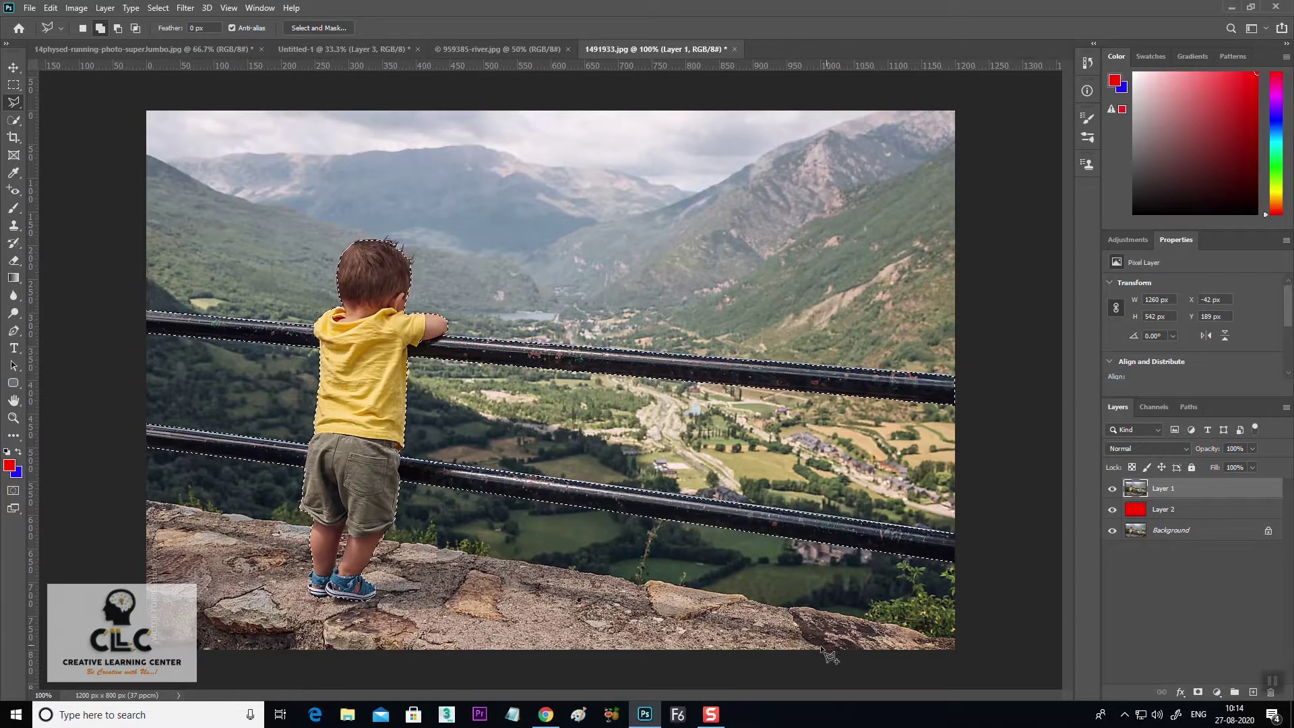
Add the stone ledge along the whole lower part of the photo to the selection with an enlarged Quick Selection brush
click(15, 121)
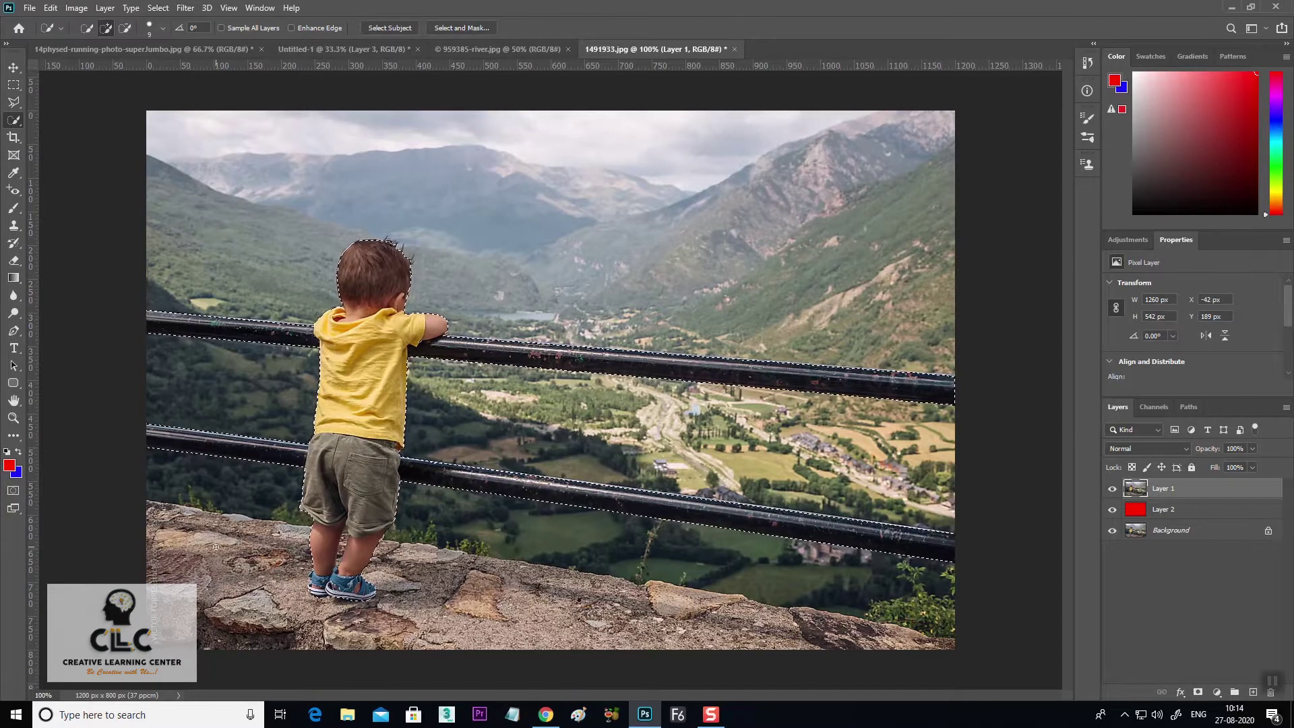
key(bracketright)
key(bracketright)
key(bracketright)
key(bracketright)
key(bracketright)
key(bracketright)
mouse_move(236, 578)
mouse_down()
mouse_move(195, 568)
mouse_move(214, 534)
mouse_move(275, 551)
mouse_move(296, 574)
mouse_move(285, 625)
mouse_up()
mouse_move(345, 571)
mouse_down()
mouse_move(458, 600)
mouse_move(368, 585)
mouse_move(391, 567)
mouse_move(786, 637)
mouse_up()
drag(917, 653, 942, 645)
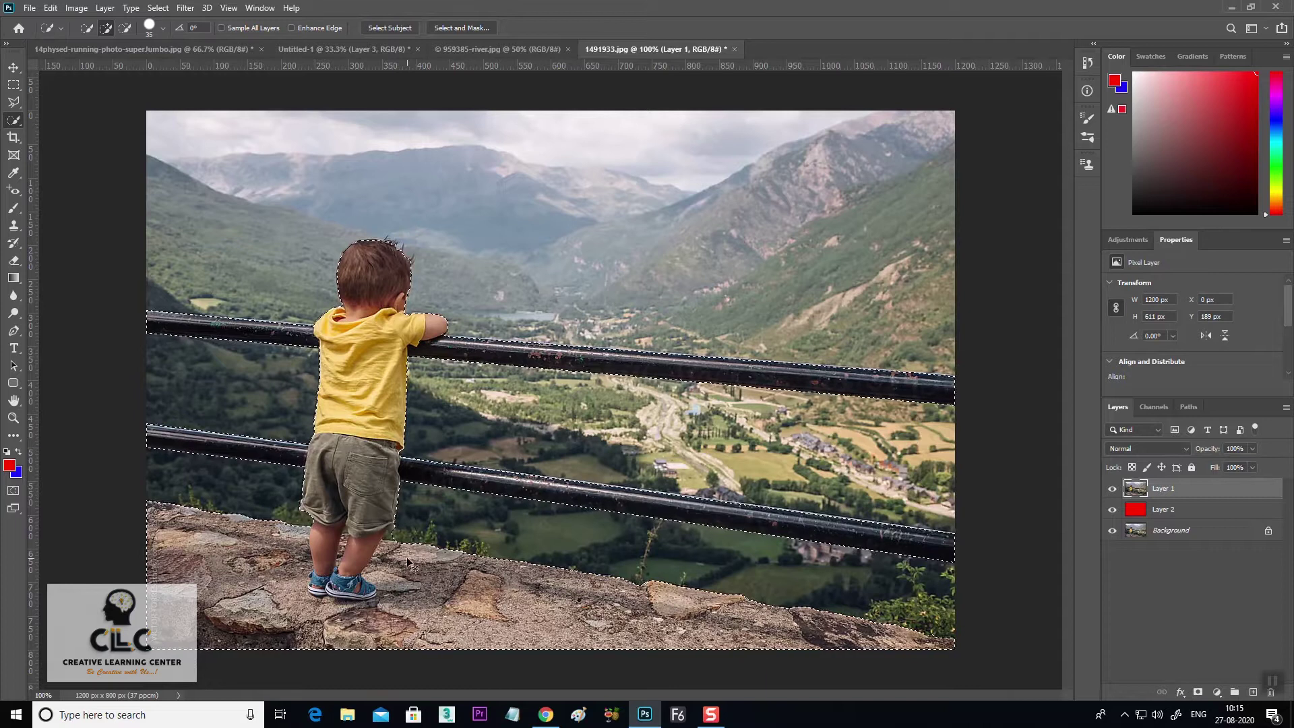
Refine the selection edge around the boy's legs with a smaller Quick Selection brush in subtract mode, and return to add mode
key(ctrl+plus)
drag(348, 544, 534, 252)
key(bracketleft)
key(bracketleft)
key(bracketleft)
key(bracketleft)
key(bracketleft)
key(bracketleft)
key(bracketleft)
key(alt)
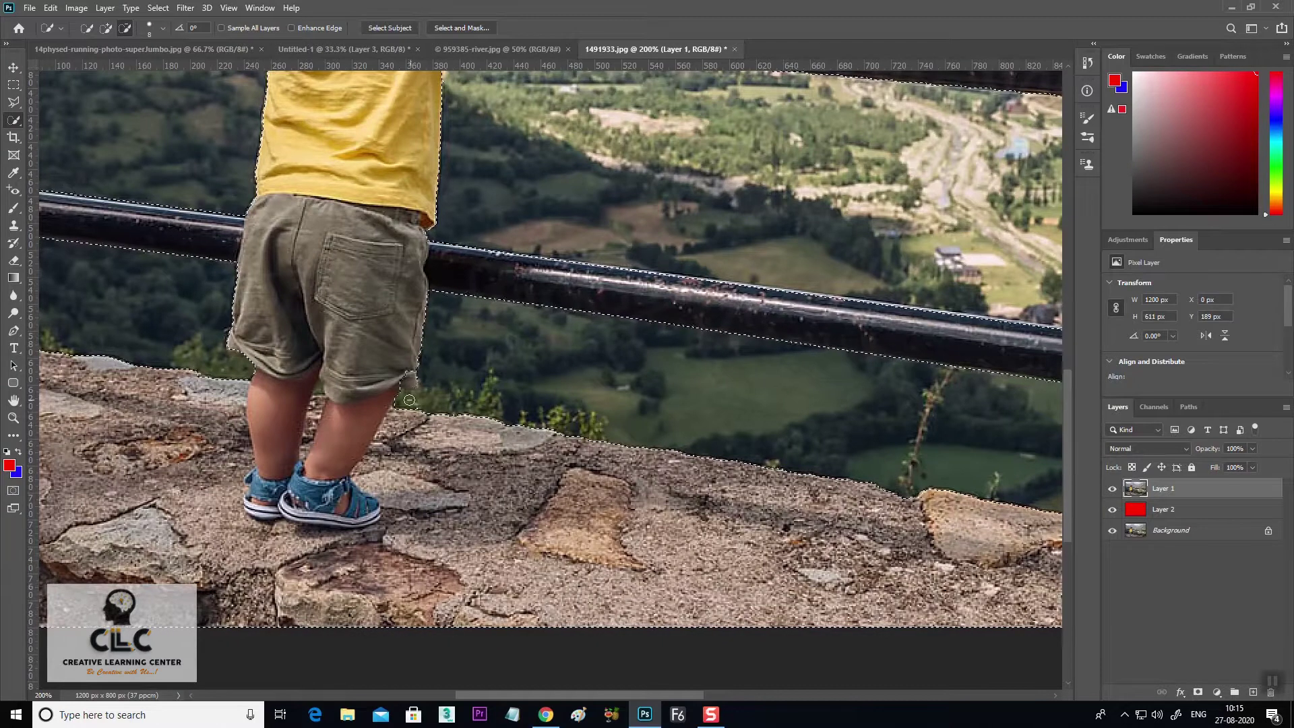
key(bracketleft)
key(bracketleft)
click(105, 29)
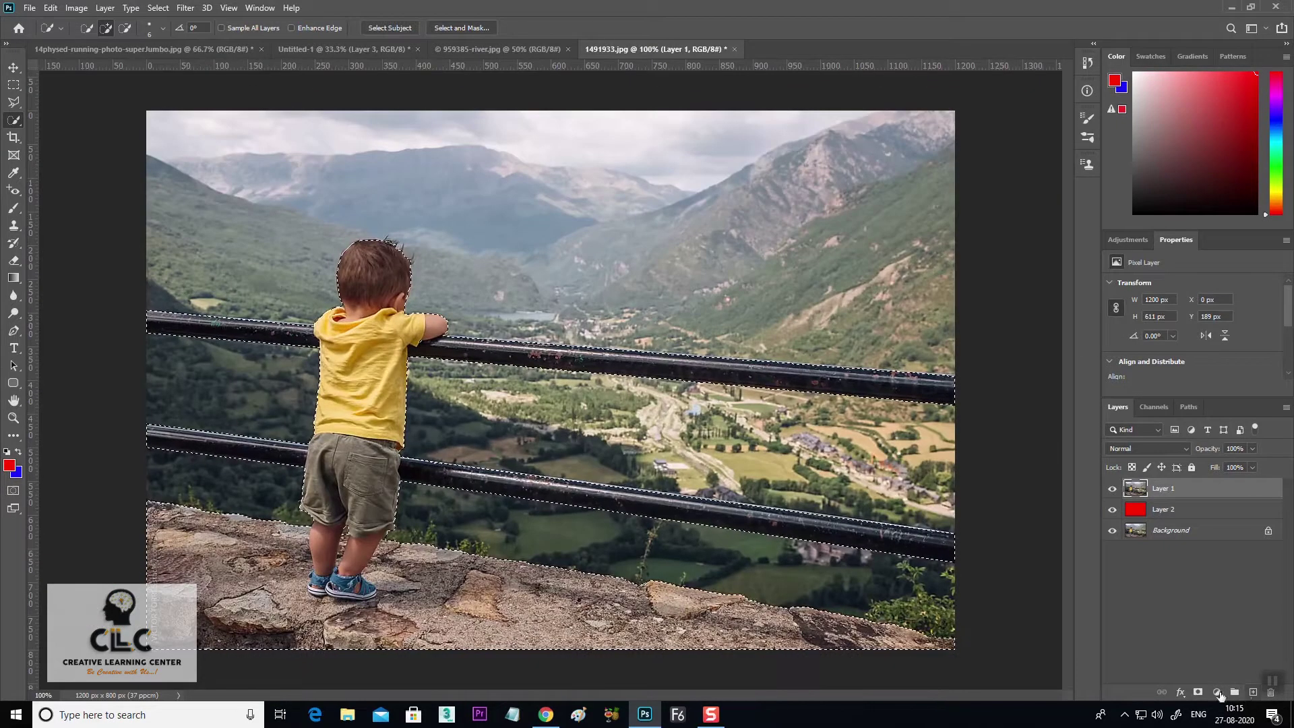
Add a layer mask to Layer 1 from the selection, and copy the 959385-river.jpg photo into the 1491933.jpg document
click(1197, 692)
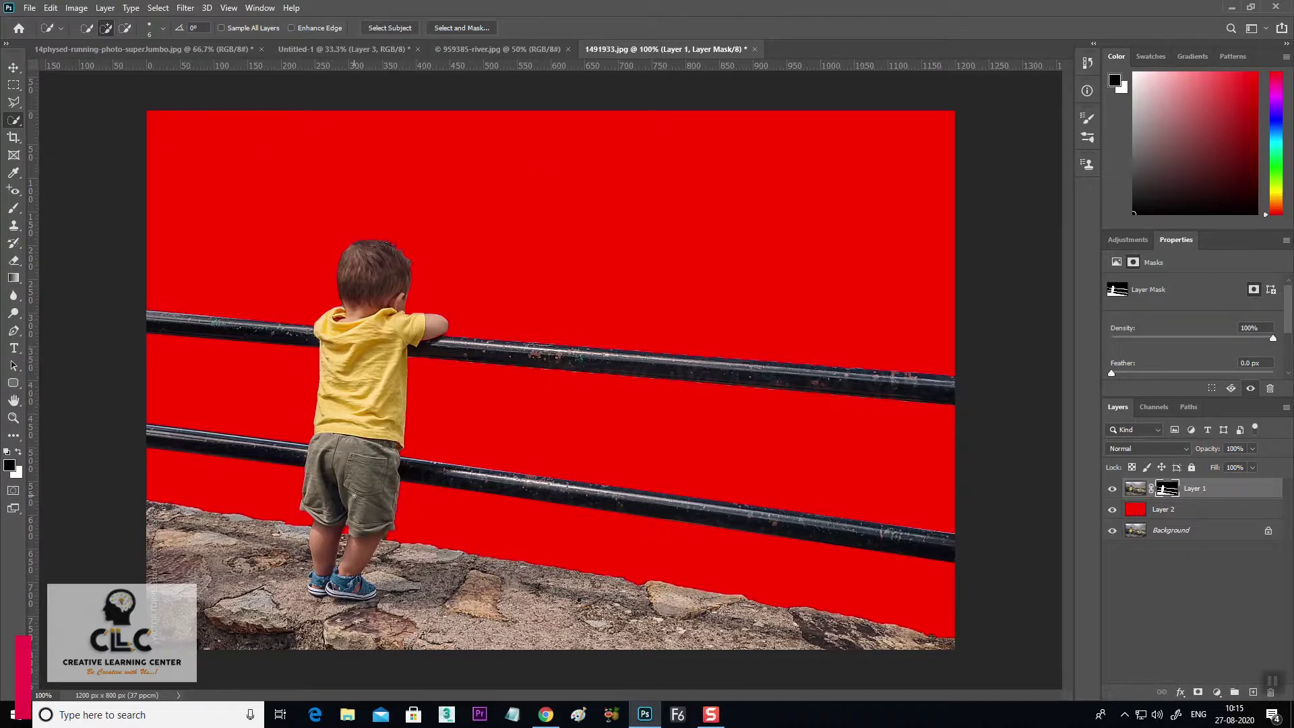
click(499, 49)
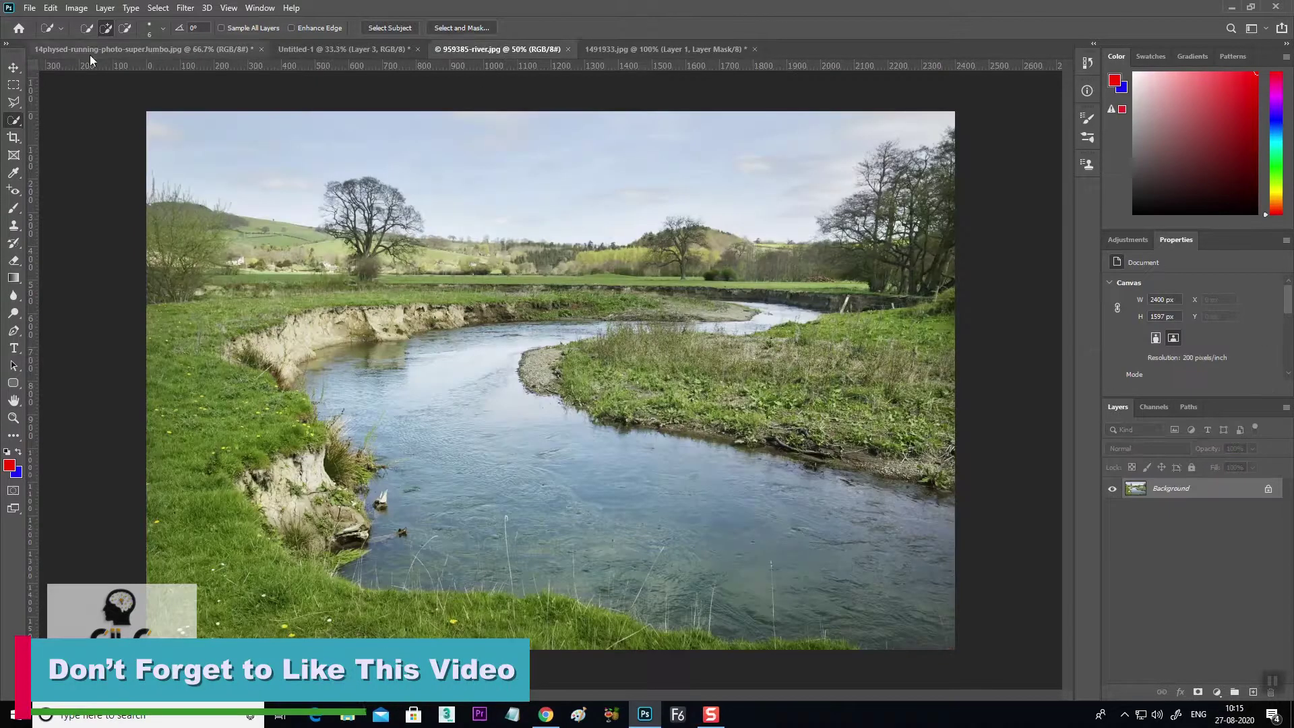
click(13, 69)
click(610, 50)
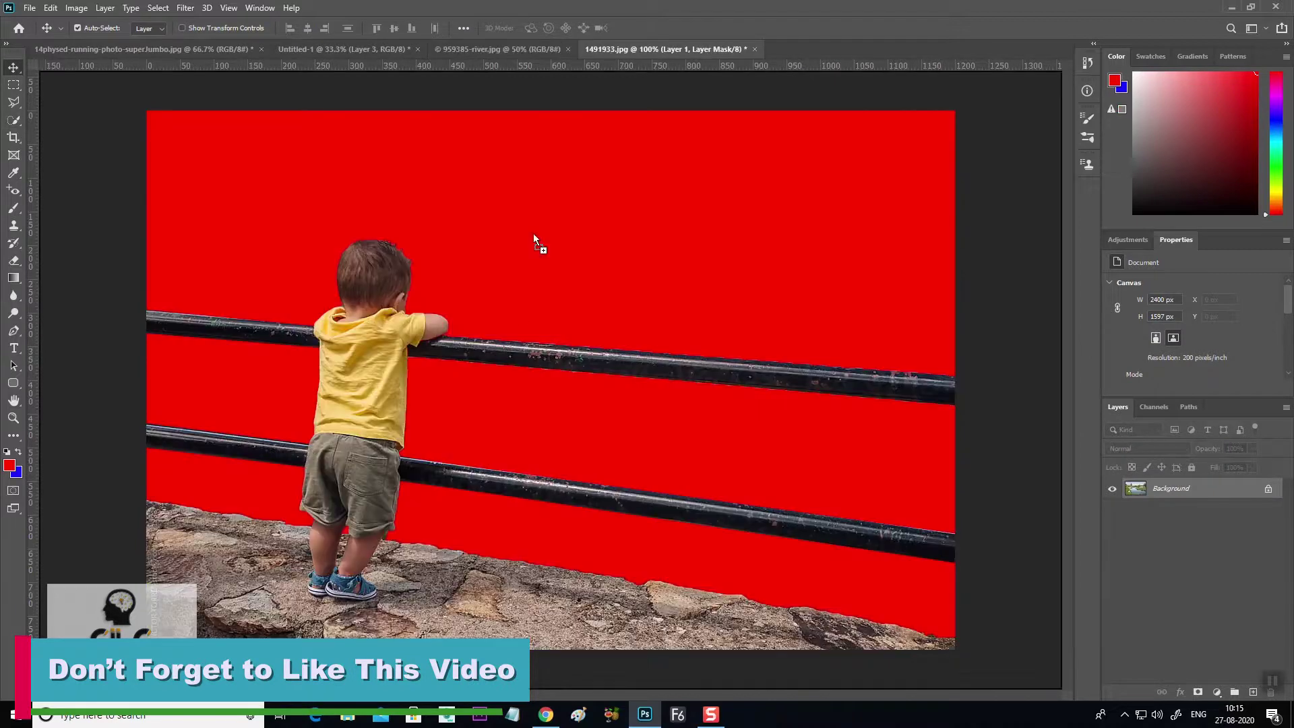
drag(532, 233, 541, 302)
Scale the river layer to about 52.5% so it covers the canvas, and stack it beneath the masked Layer 1
key(ctrl+minus)
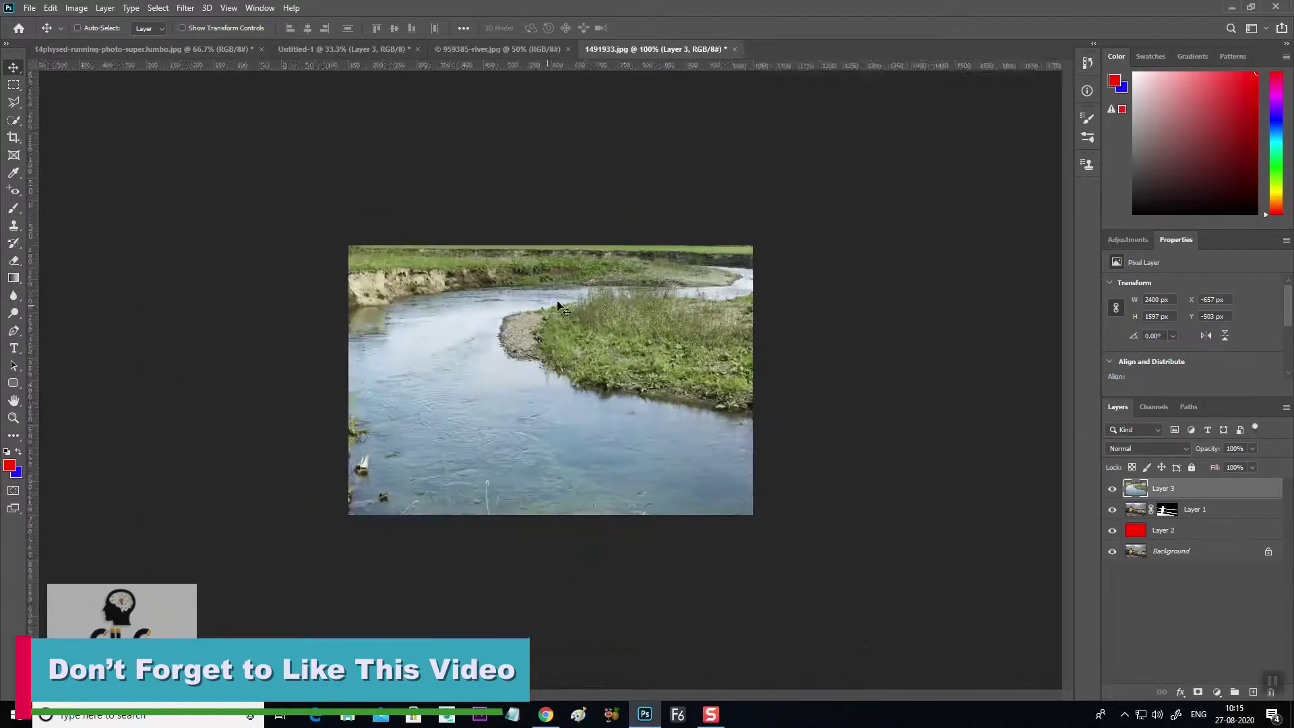
key(ctrl+t)
drag(935, 76, 763, 235)
drag(571, 311, 592, 339)
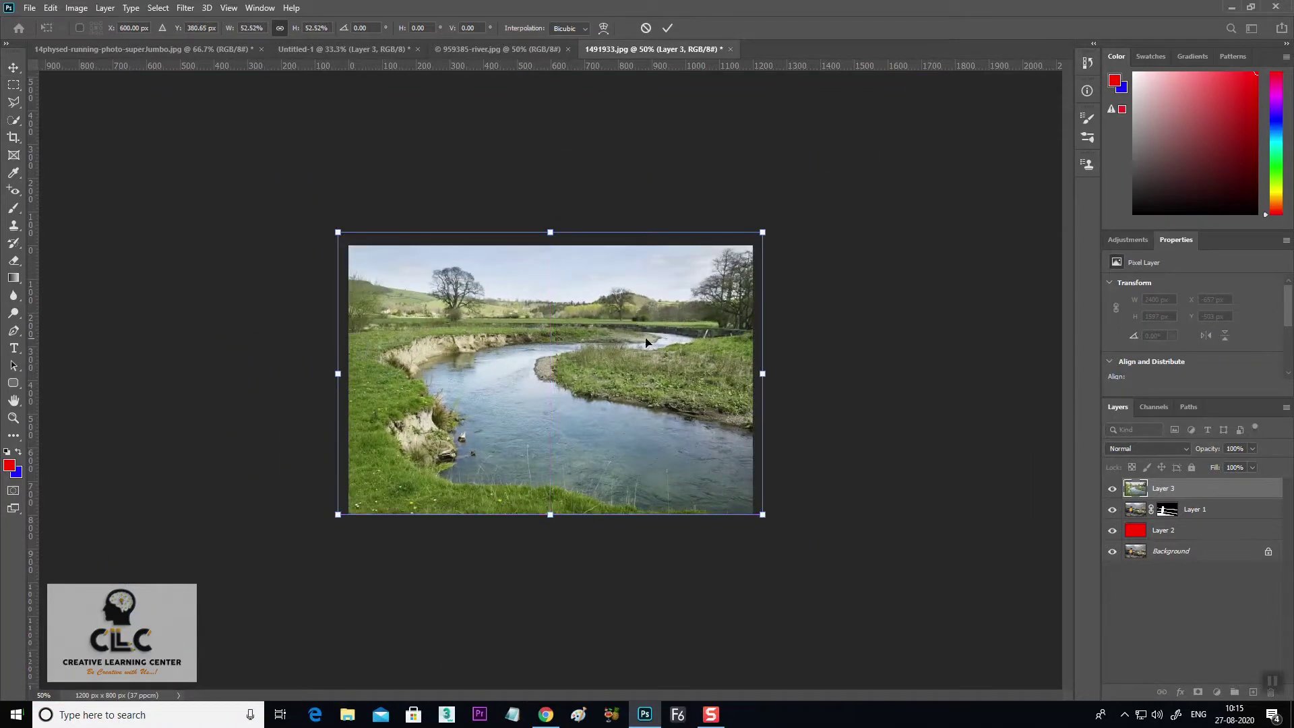
key(Return)
drag(1219, 497, 1156, 521)
key(ctrl+1)
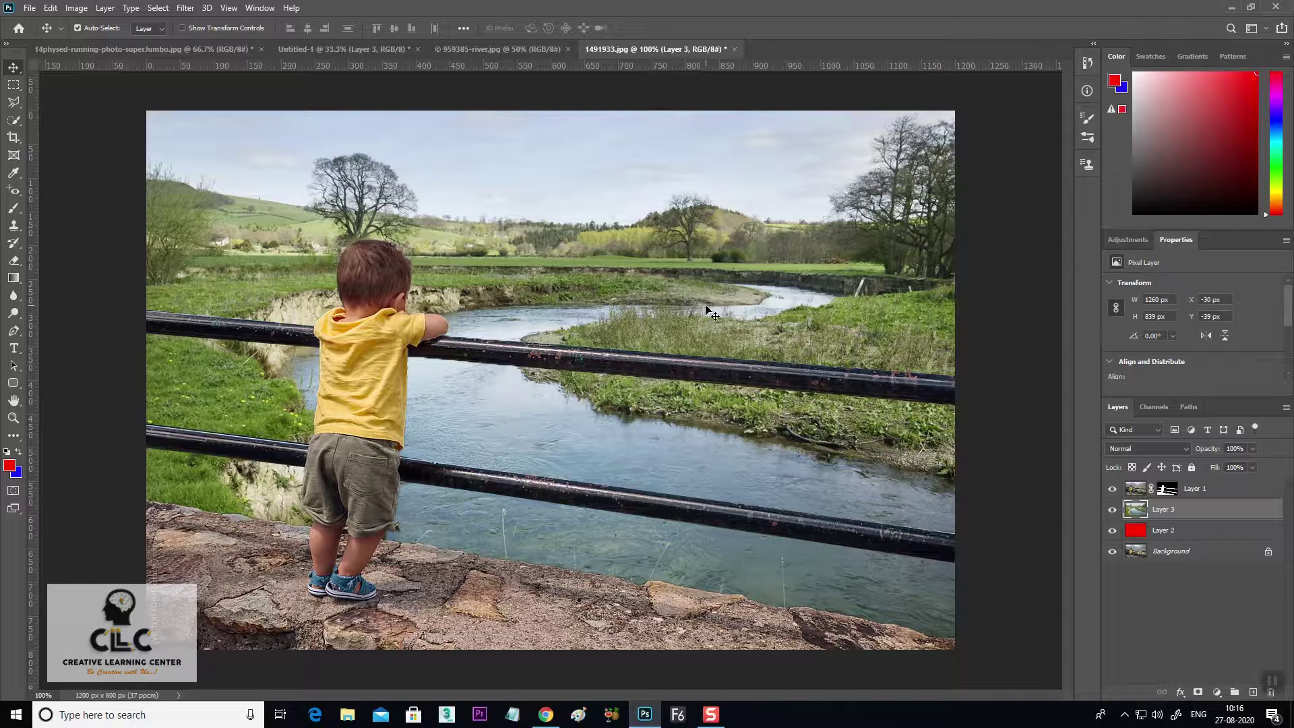
Compare the composite by hiding and showing Layer 1, and by disabling and re-enabling its layer mask
click(1167, 489)
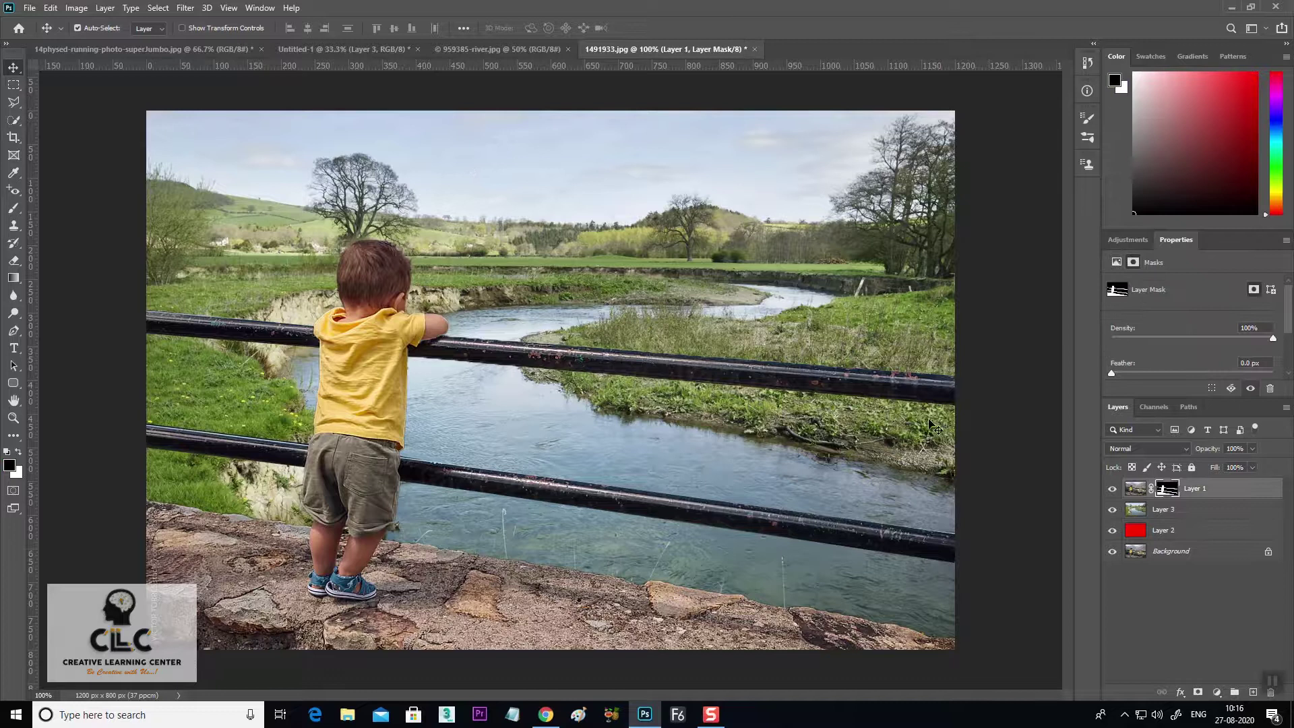
click(1113, 490)
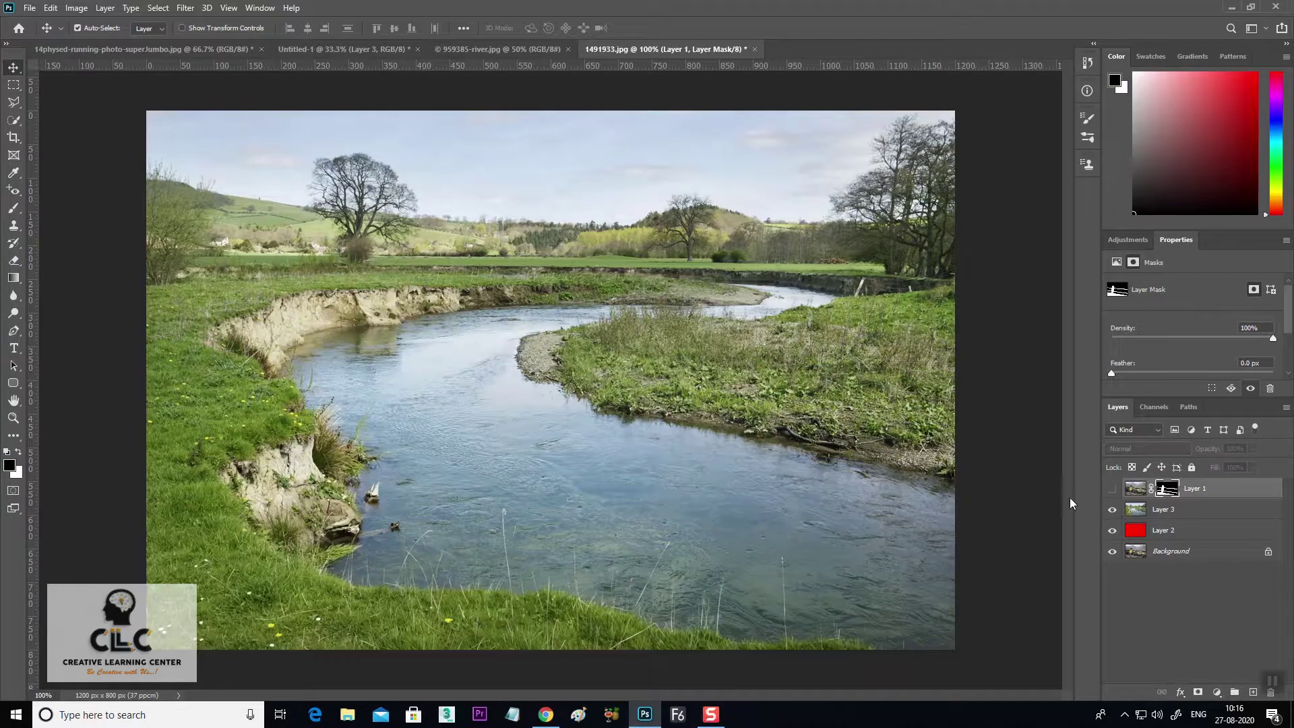
click(1112, 490)
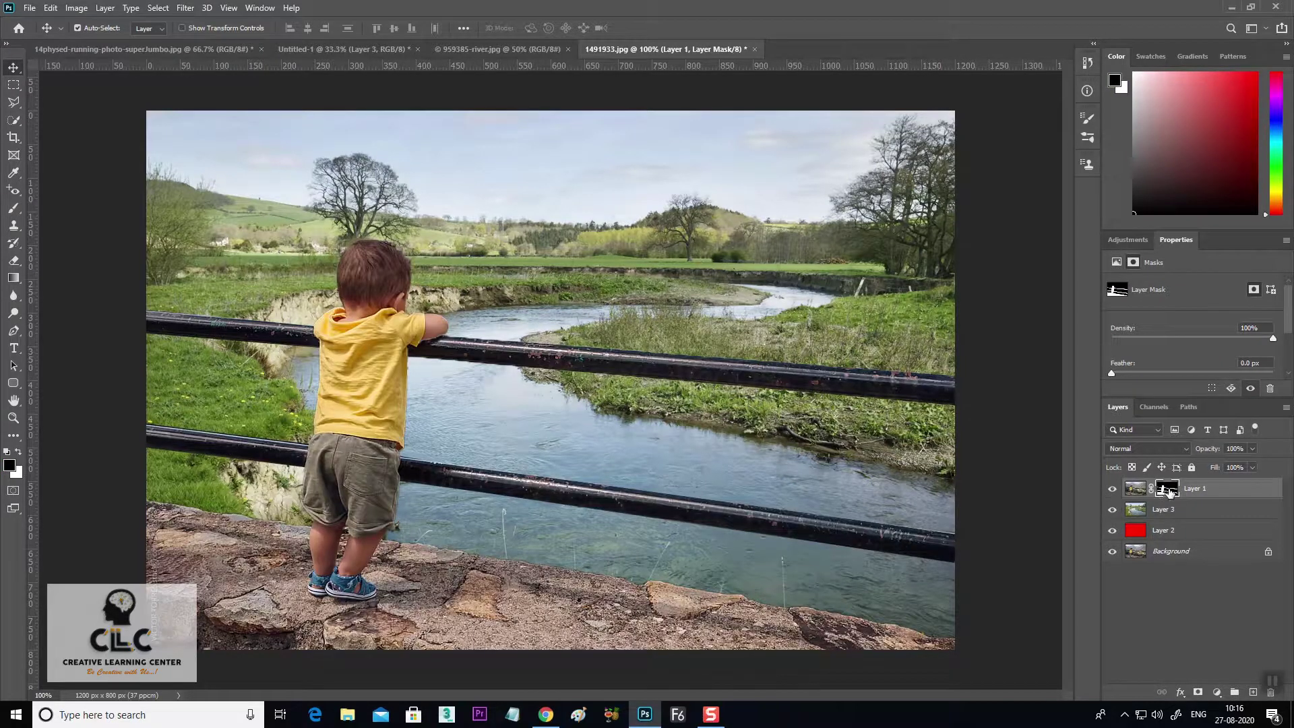
right_click(1169, 492)
click(1176, 497)
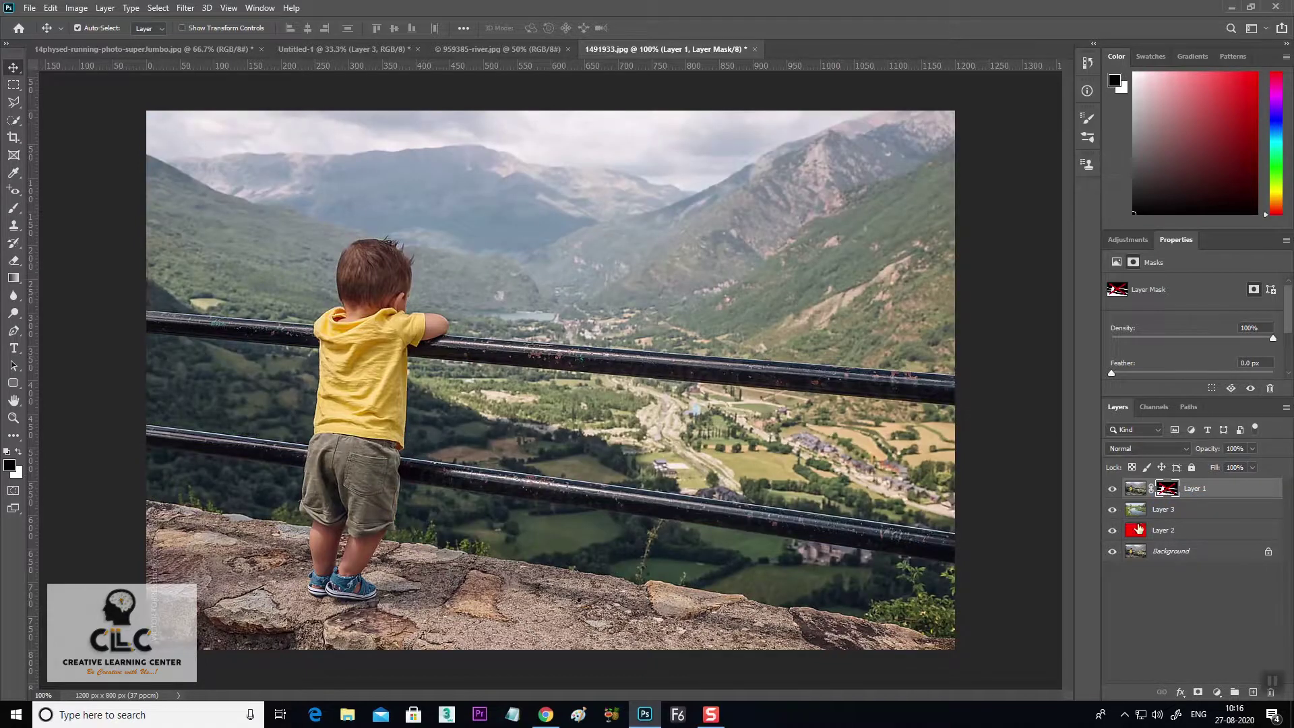
right_click(1168, 493)
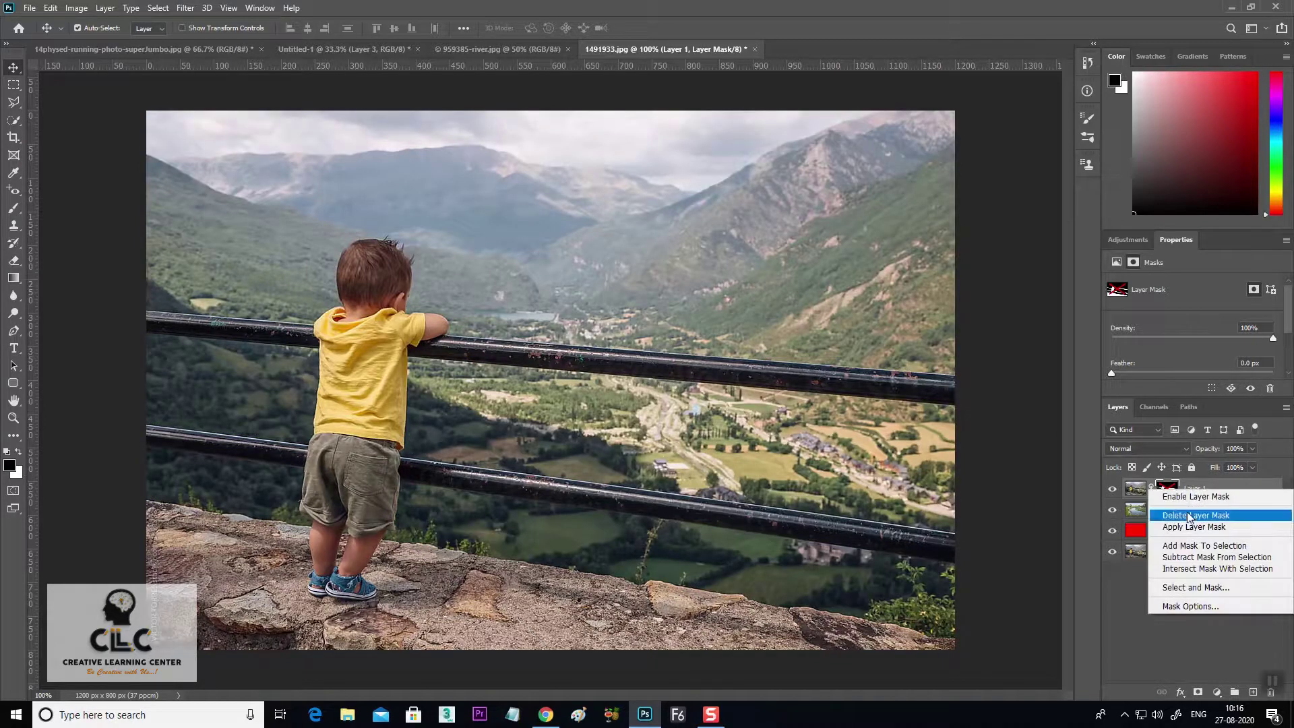
click(1193, 496)
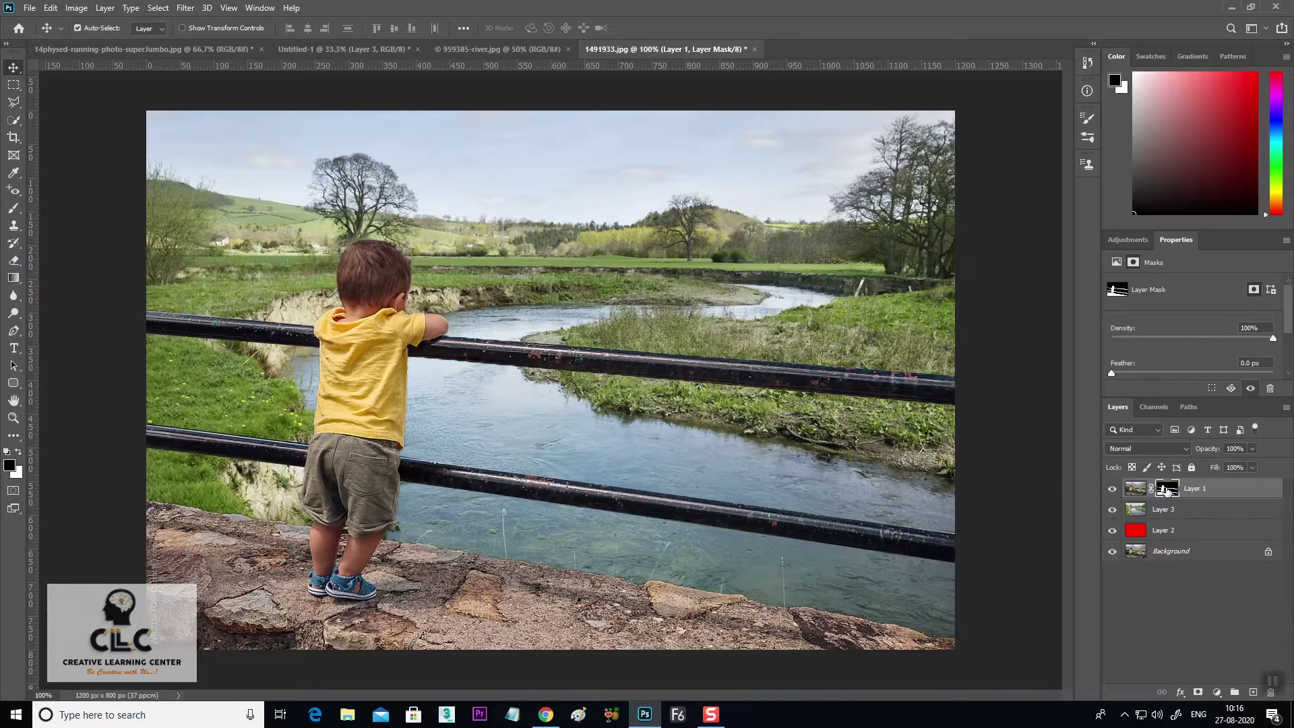
Paint on Layer 1's mask with a soft white 150 px brush, 55% opacity and 35% flow, to bring back the mountains across the sky
click(14, 206)
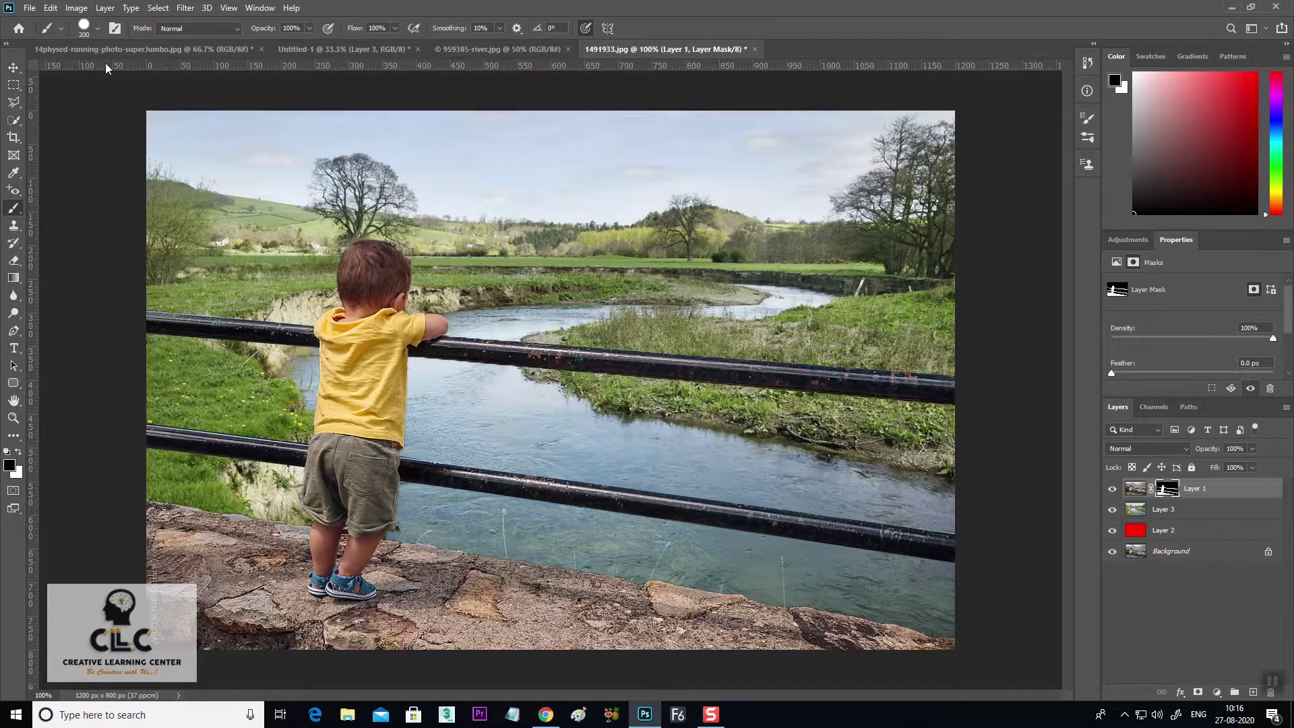
click(98, 29)
click(91, 169)
click(460, 10)
click(394, 30)
drag(356, 45, 352, 45)
key(bracketleft)
key(bracketleft)
mouse_move(263, 141)
mouse_down()
mouse_move(177, 131)
mouse_move(348, 135)
mouse_move(209, 141)
mouse_move(400, 172)
mouse_move(290, 158)
mouse_move(695, 158)
mouse_move(382, 134)
mouse_move(936, 163)
mouse_move(822, 158)
mouse_move(947, 127)
mouse_move(816, 160)
mouse_move(940, 164)
mouse_move(539, 183)
mouse_move(585, 187)
mouse_move(437, 174)
mouse_up()
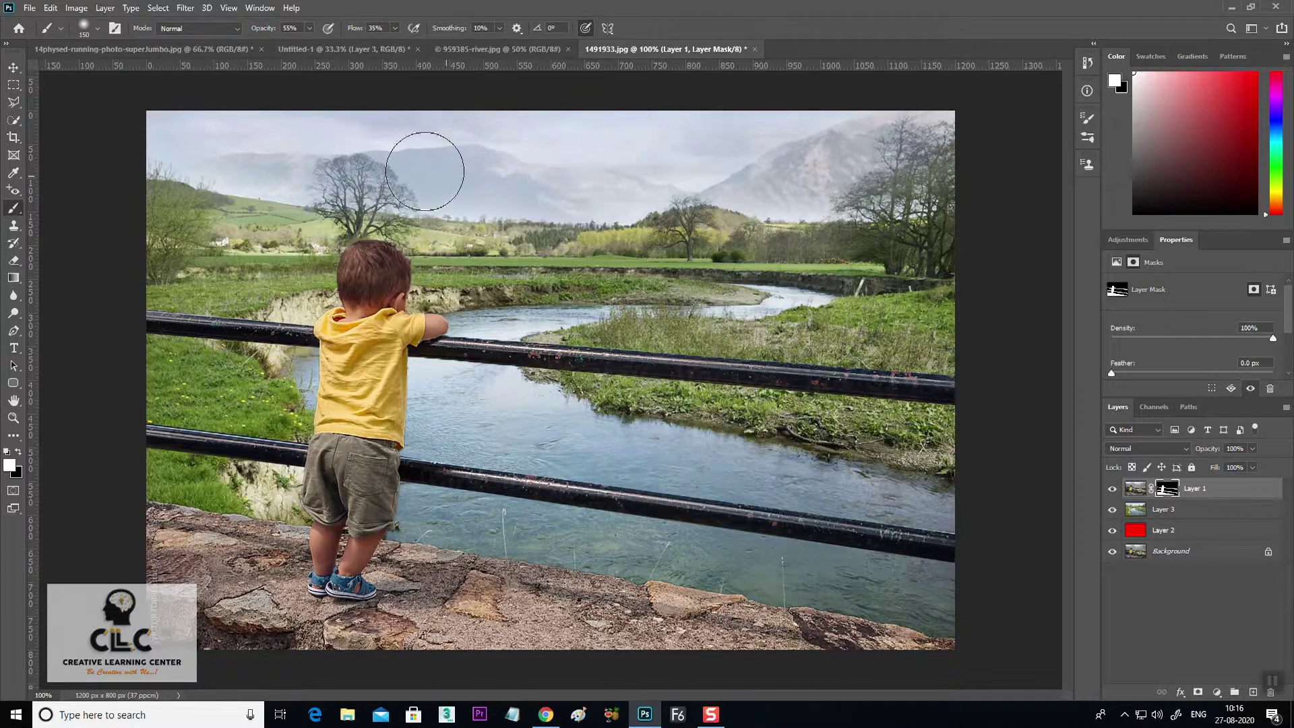
mouse_move(271, 160)
mouse_down()
mouse_move(152, 143)
mouse_move(281, 168)
mouse_up()
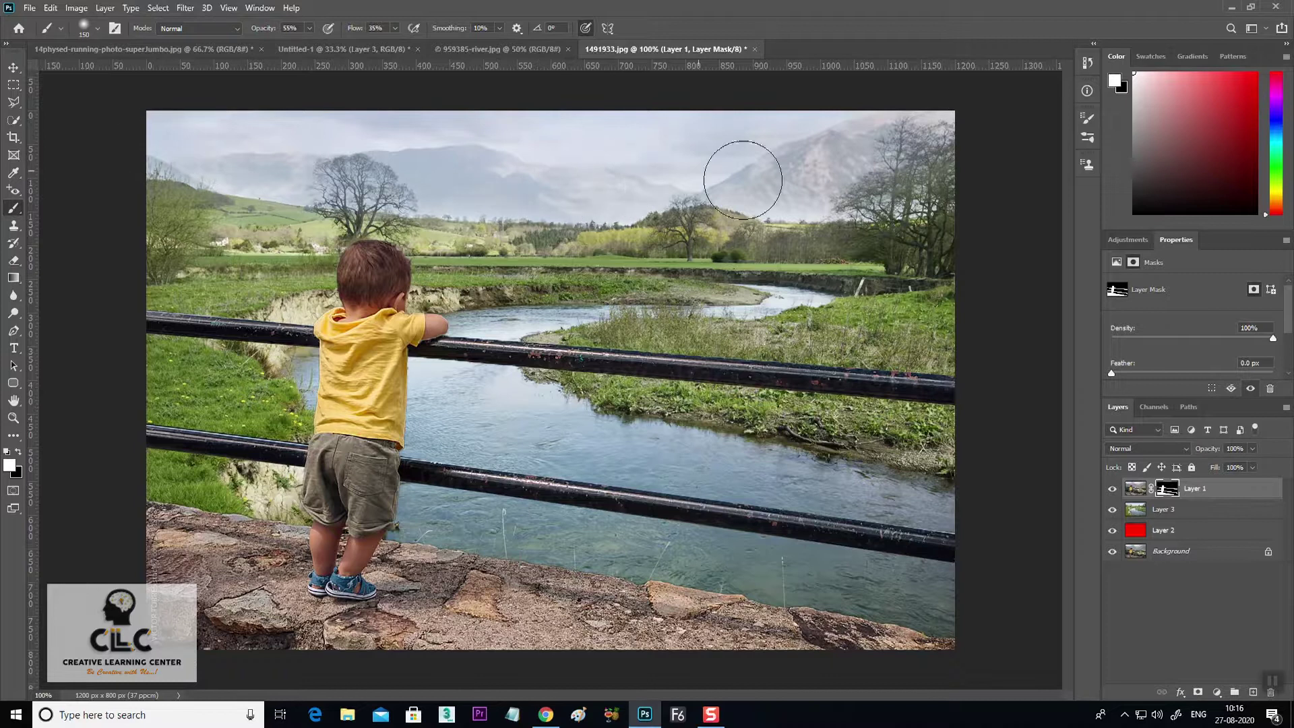
drag(867, 146, 784, 169)
drag(538, 158, 601, 170)
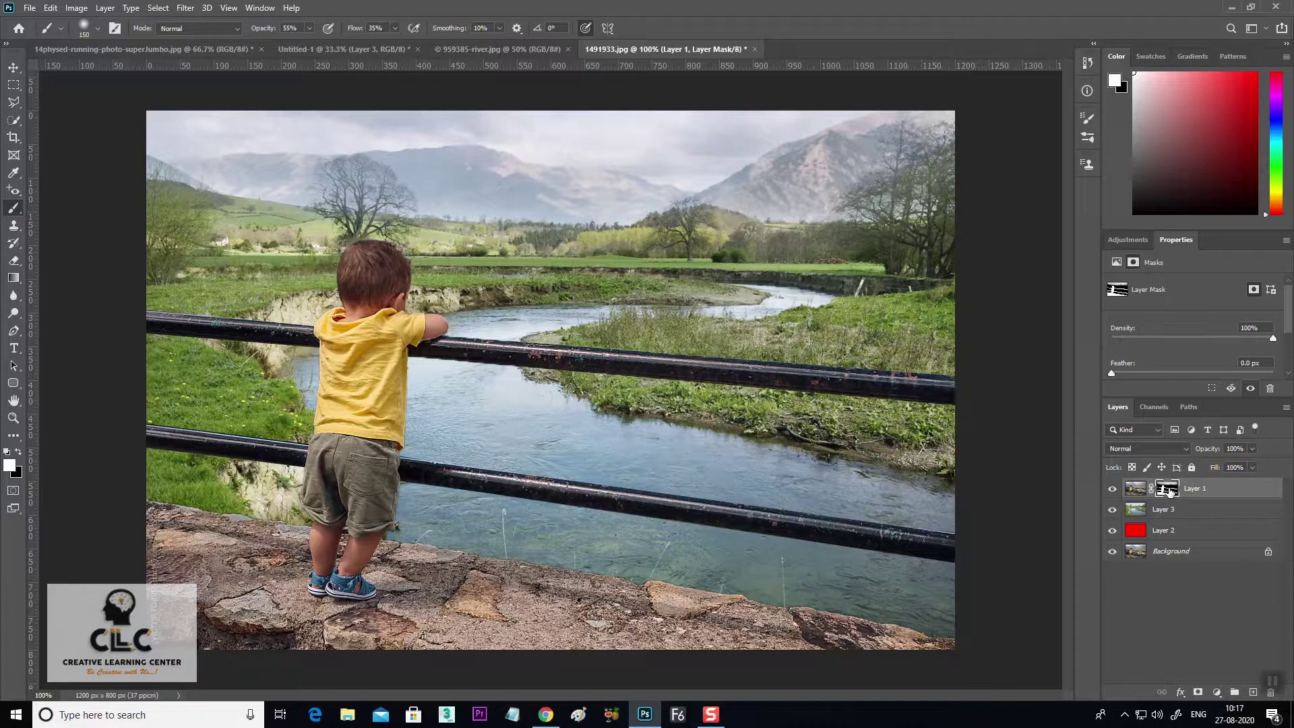
Inspect the layer thumbnails and the edge of the boy's hair with the screen magnifier
key(super+plus)
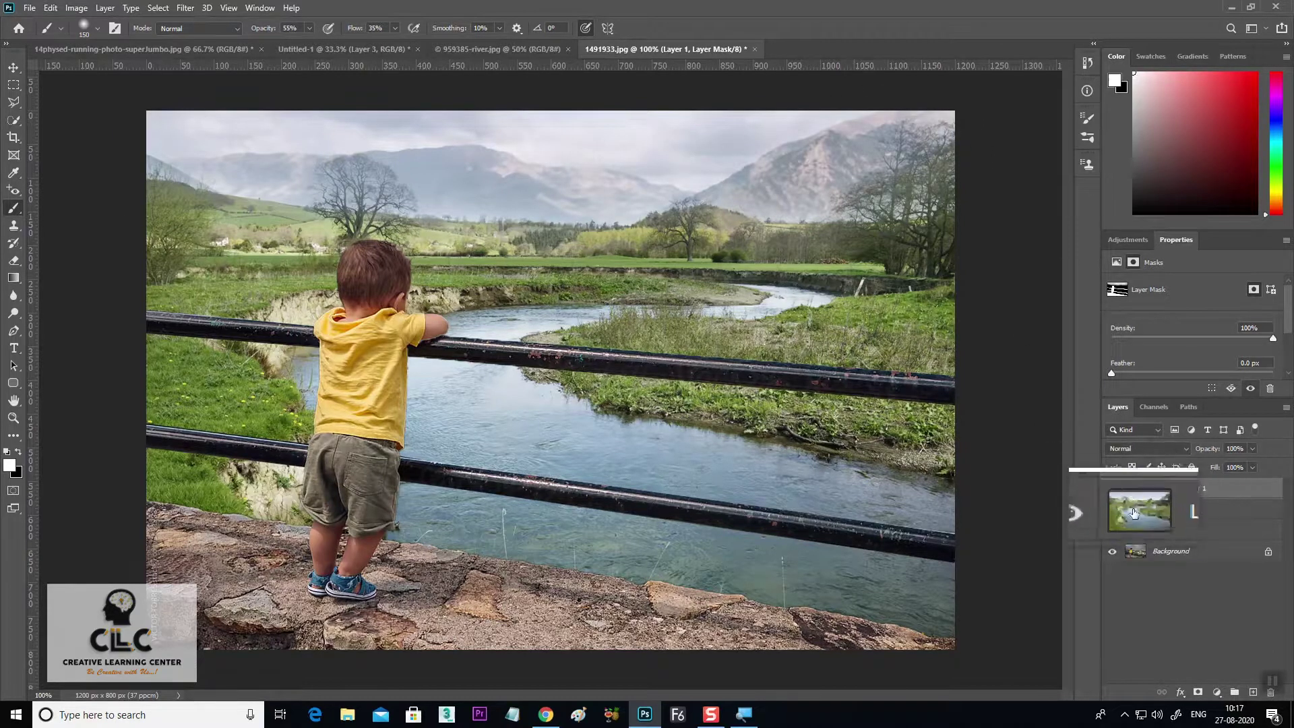
key(backslash)
key(backslash)
key(backslash)
key(backslash)
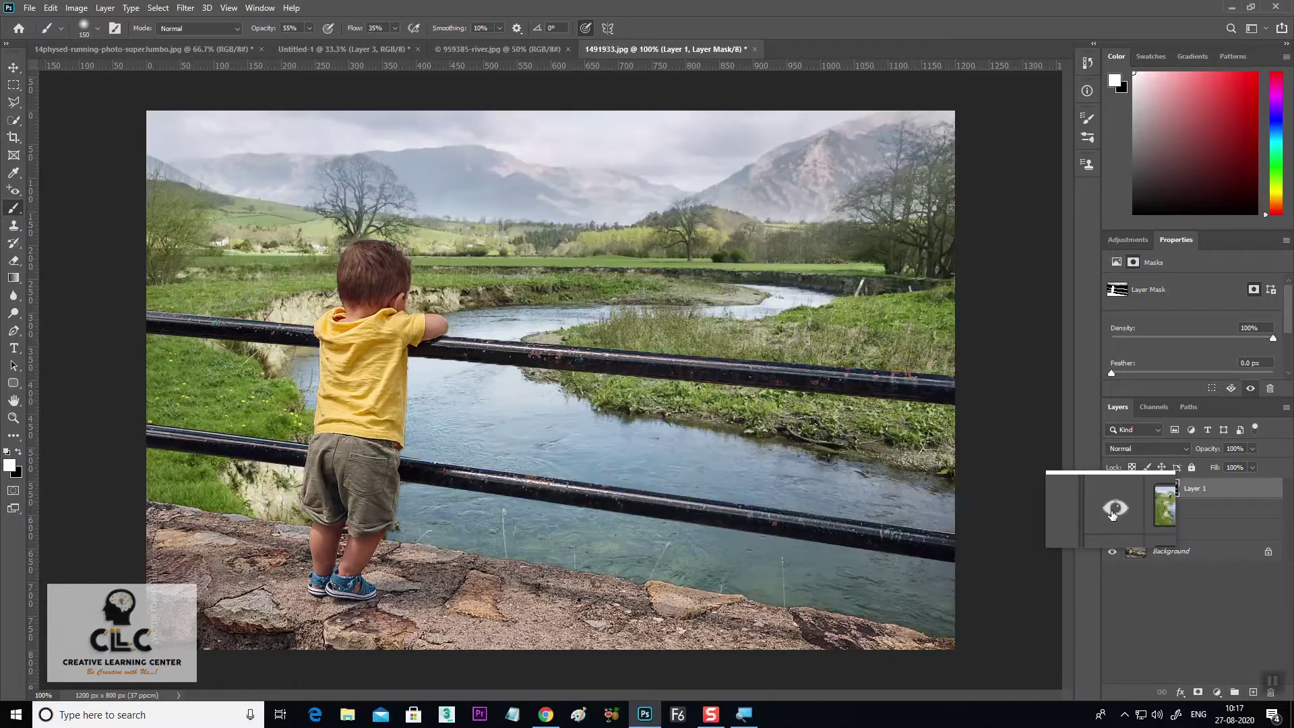
key(backslash)
key(backslash)
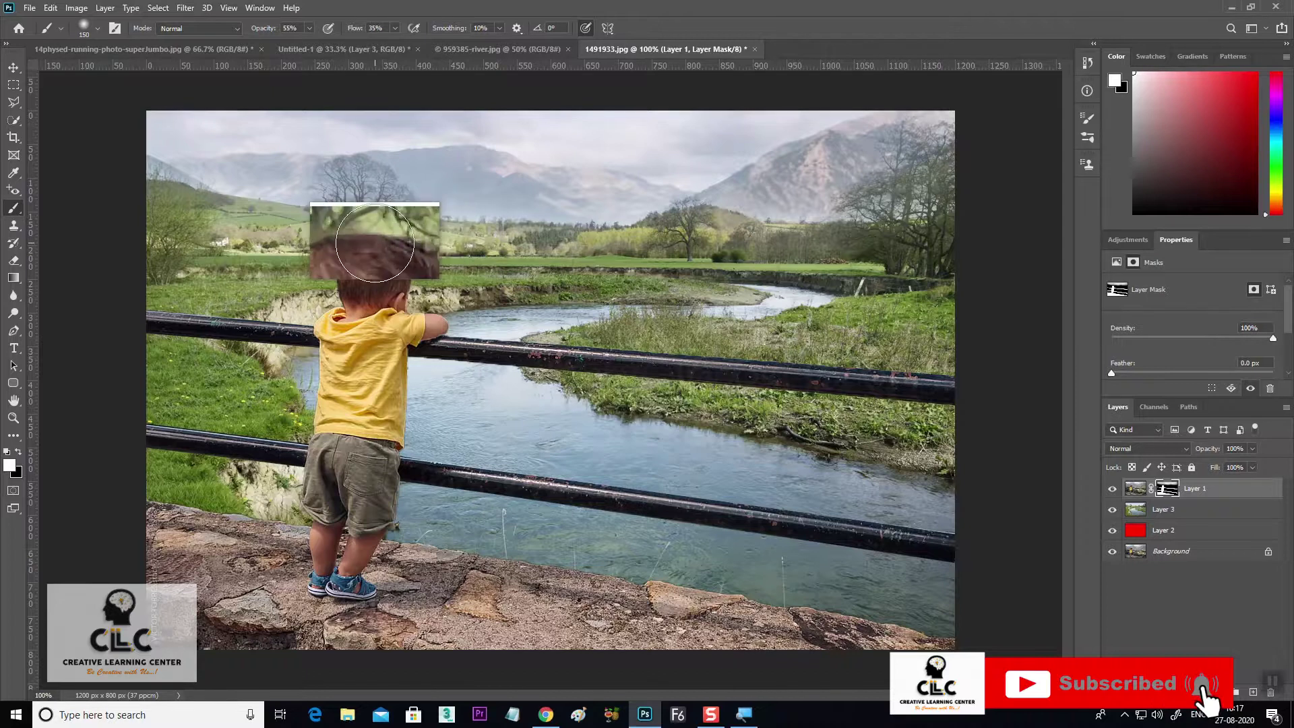
click(460, 50)
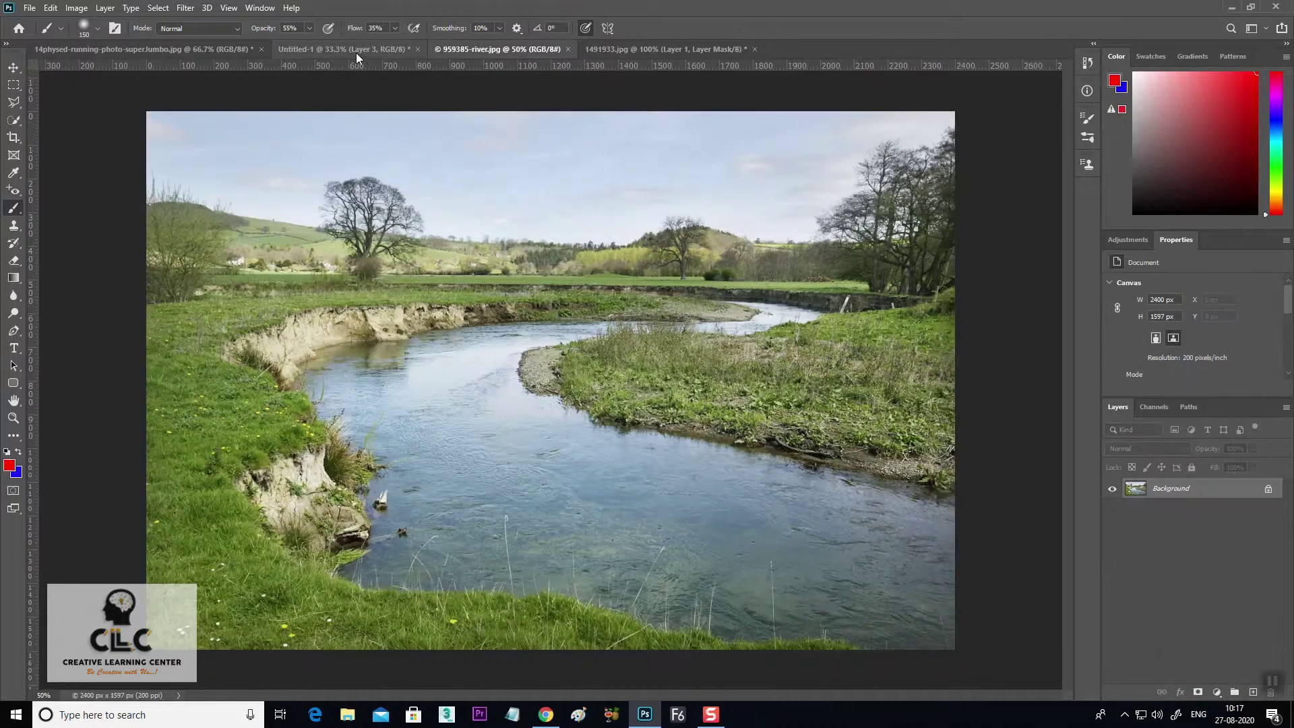
click(349, 49)
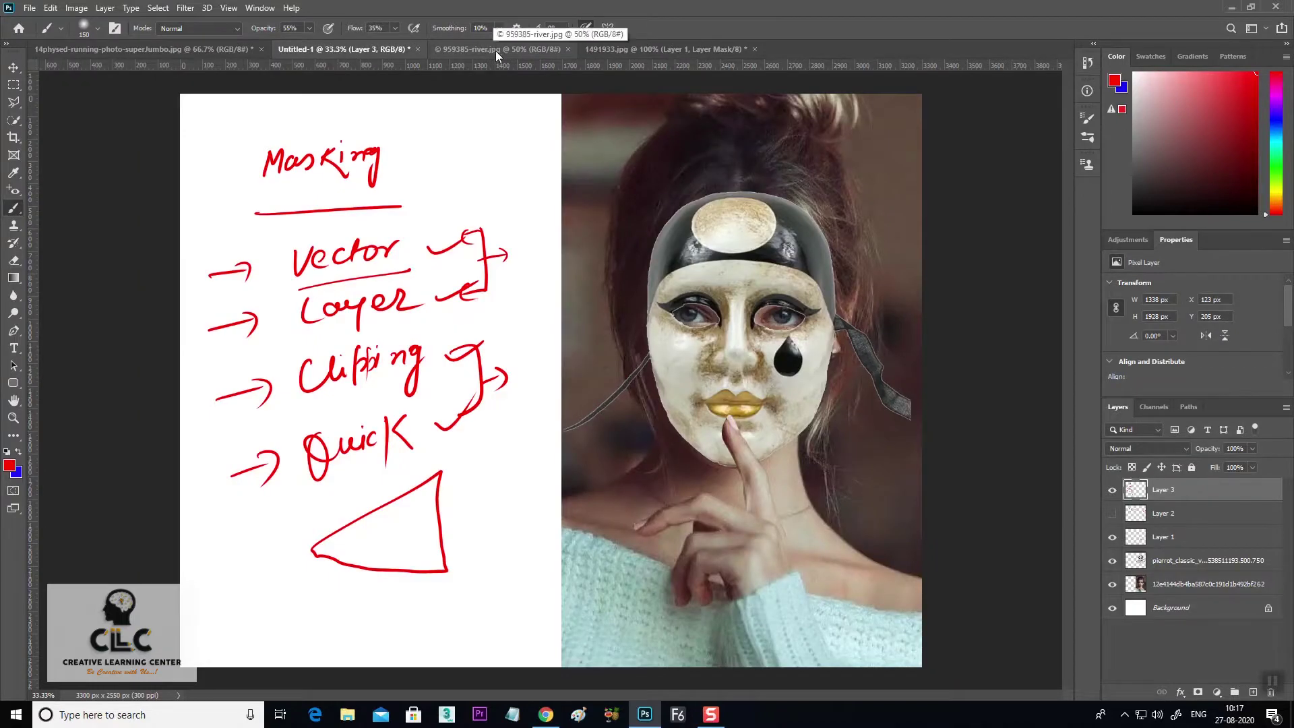
click(661, 50)
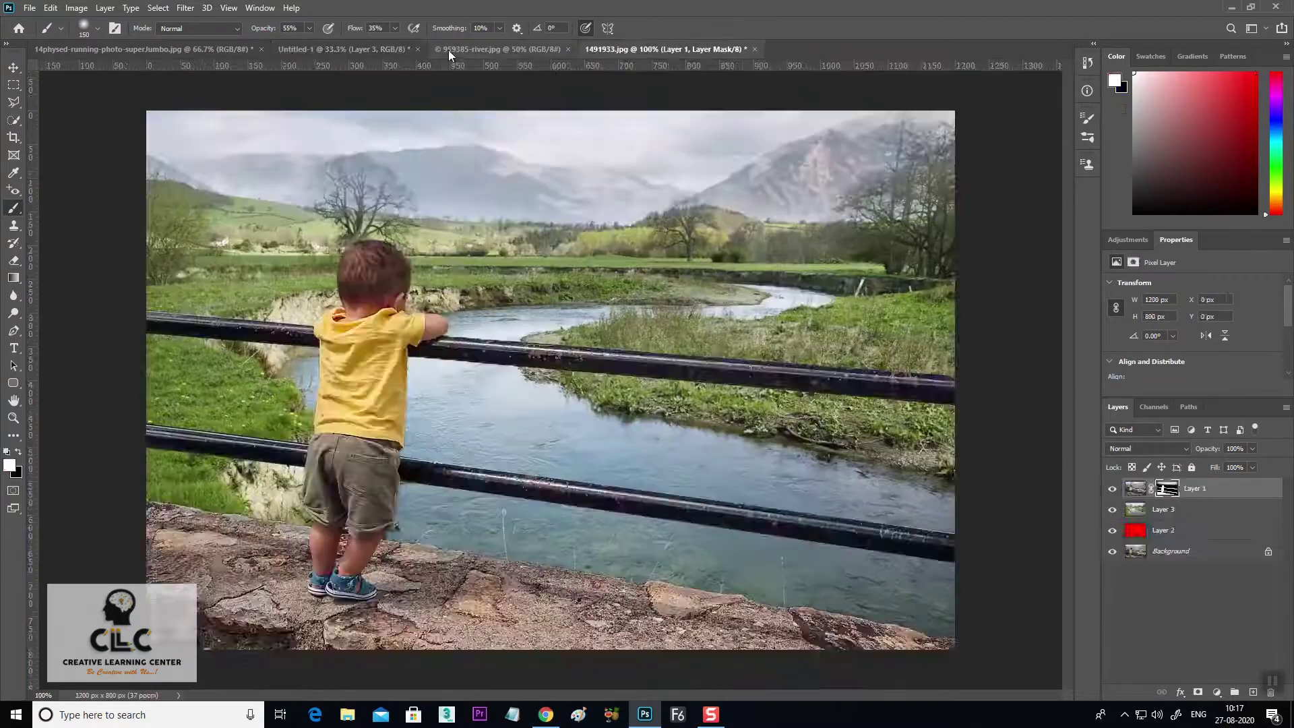
Return to the 959385-river.jpg document and open the trip-to-sundarban-10 photo from the Image folder inside IMAGES on drive E
click(448, 50)
click(29, 8)
click(41, 34)
scroll(480, 192, down, 2)
scroll(480, 192, up, 2)
double_click(593, 214)
click(19, 32)
double_click(457, 213)
click(19, 33)
double_click(382, 202)
scroll(382, 209, down, 10)
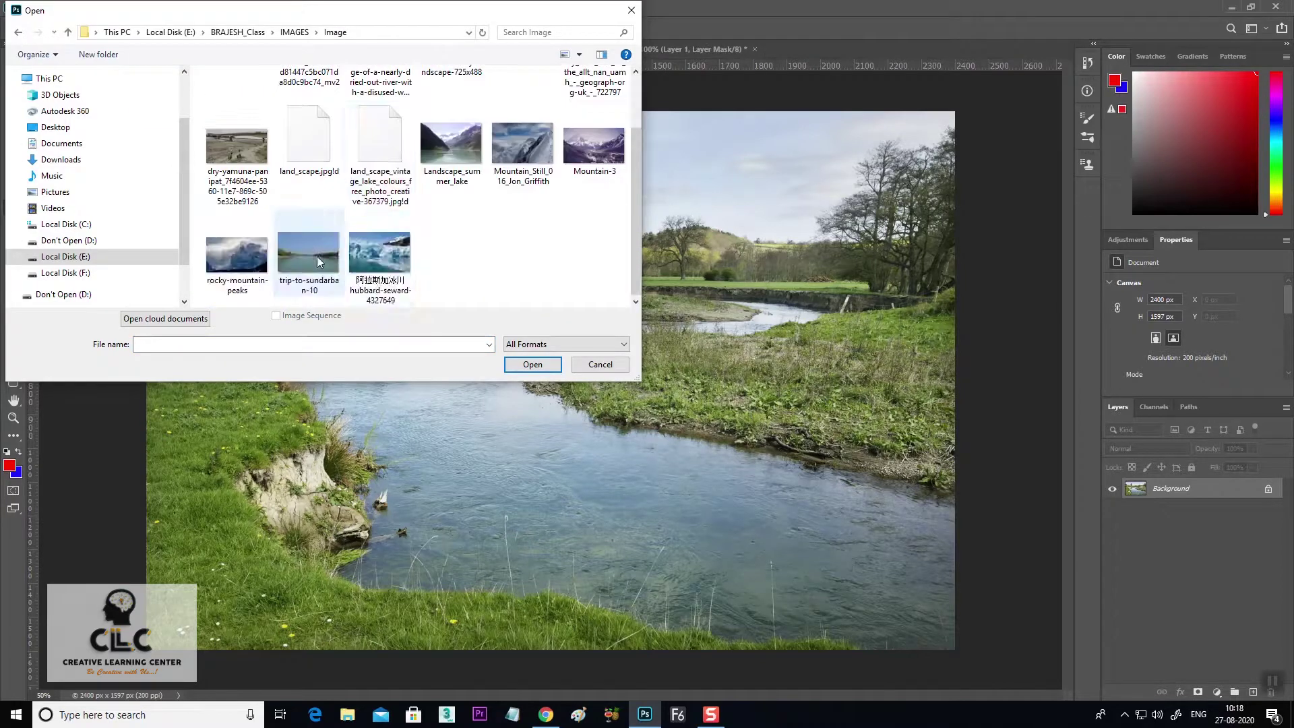
double_click(311, 257)
Copy the trip-to-sundarban-10.jpg photo into 959385-river.jpg and enlarge it to about 188%, shifting it over the river
click(15, 68)
drag(635, 207, 526, 293)
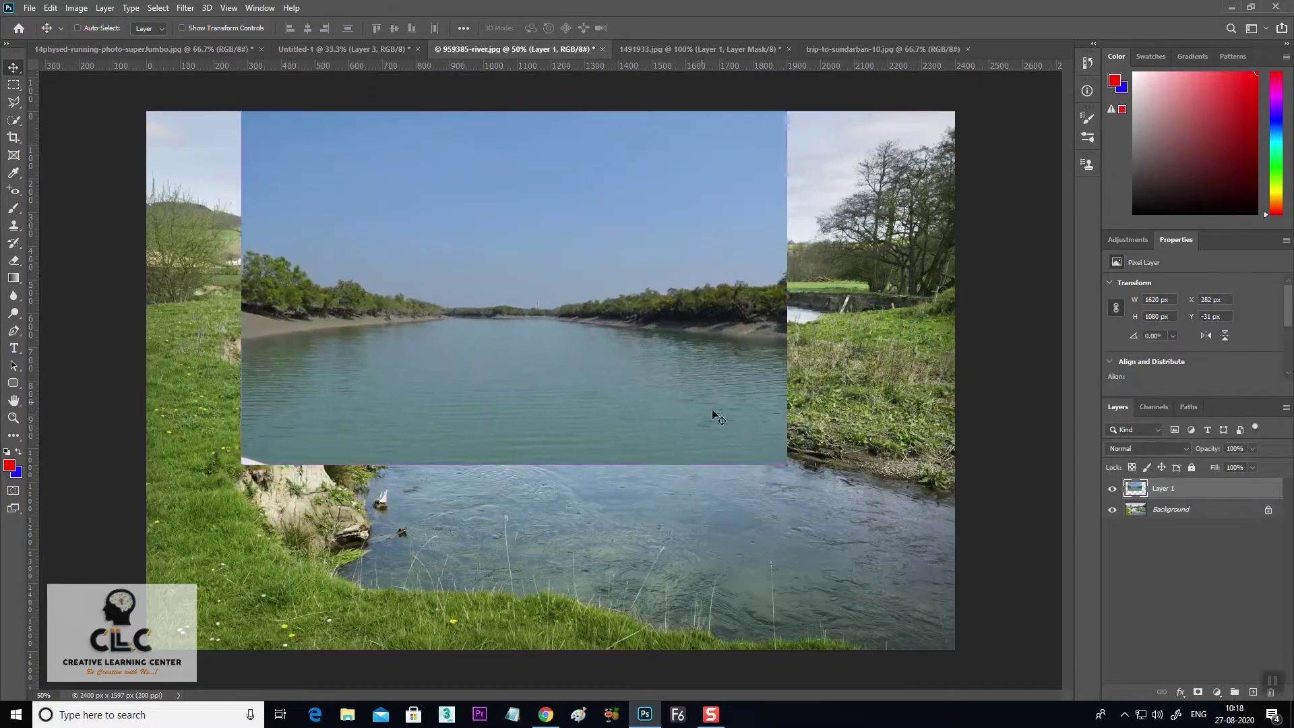
key(ctrl+t)
drag(788, 465, 1059, 676)
drag(812, 512, 703, 358)
drag(962, 509, 1043, 614)
drag(849, 519, 712, 442)
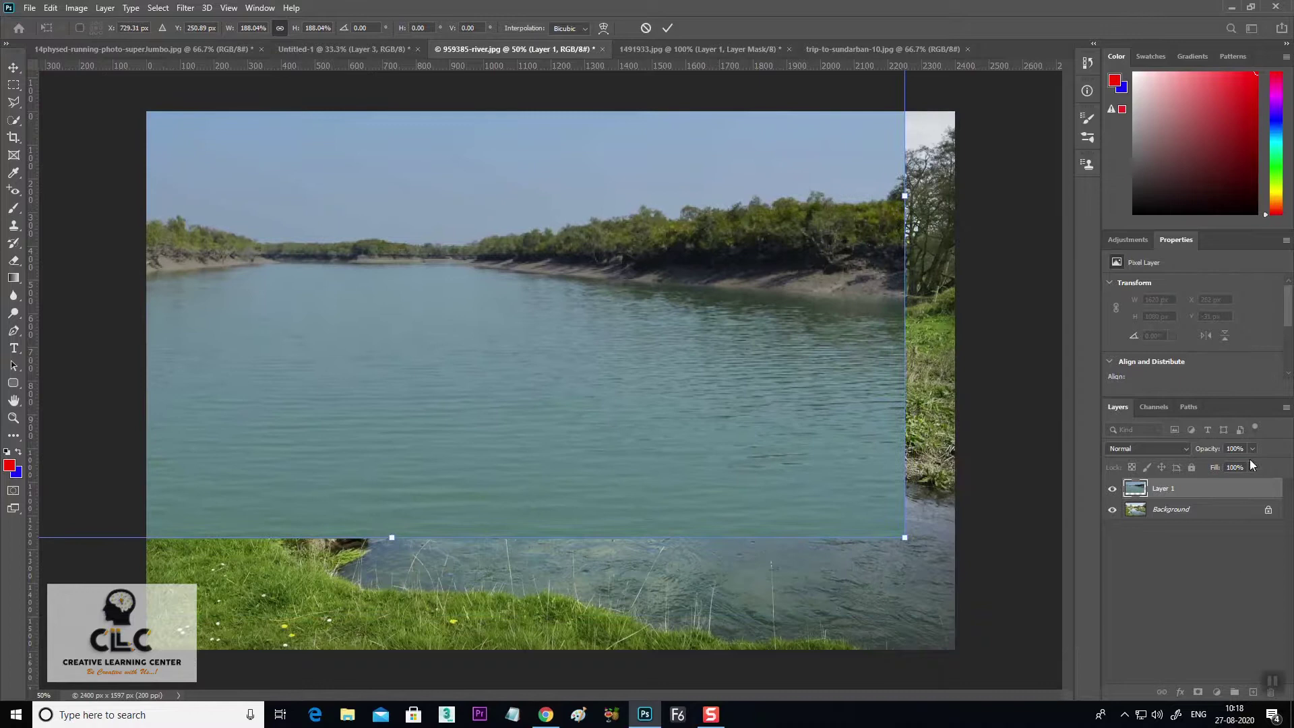
Temporarily lower the new layer's opacity, enlarge it to 3635 × 2423 px and align its water with the river scene
drag(1219, 461, 1218, 463)
drag(905, 537, 1103, 670)
drag(840, 552, 918, 485)
key(Return)
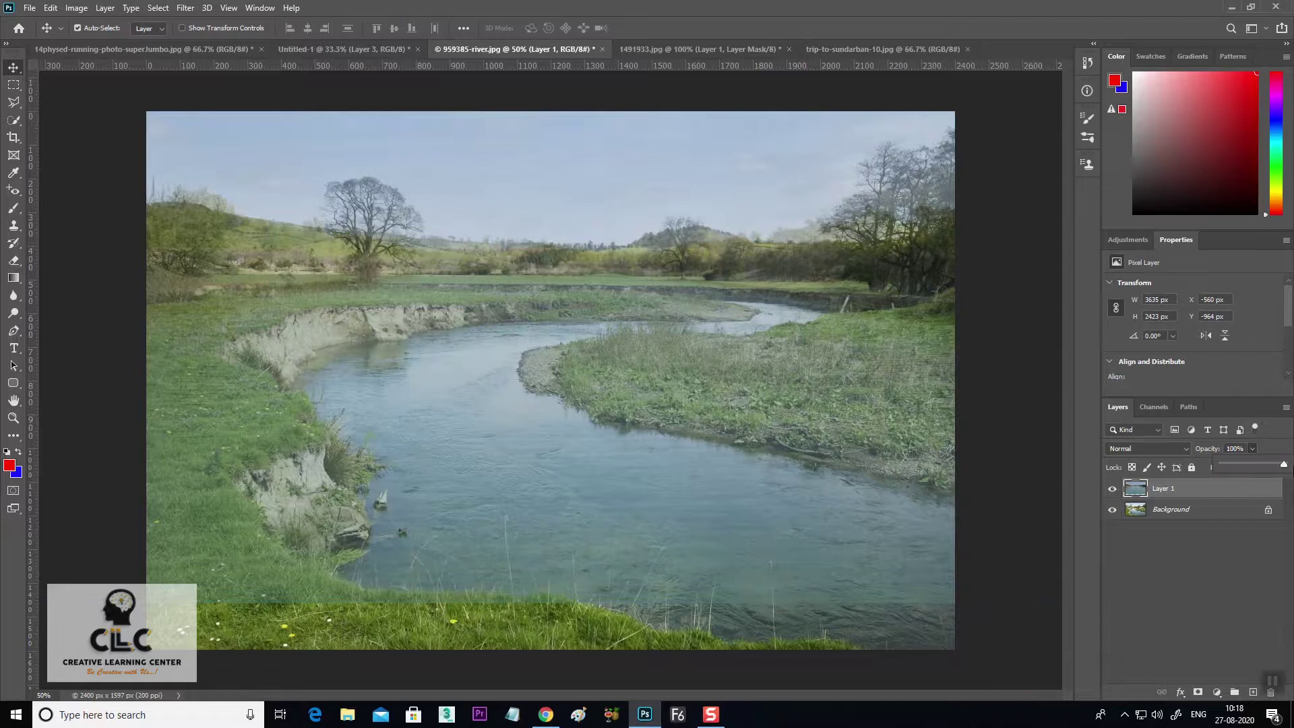
Unlock the original river background, stack it above the open-water layer, and add a white layer mask to it
click(1267, 510)
drag(1176, 489, 1178, 512)
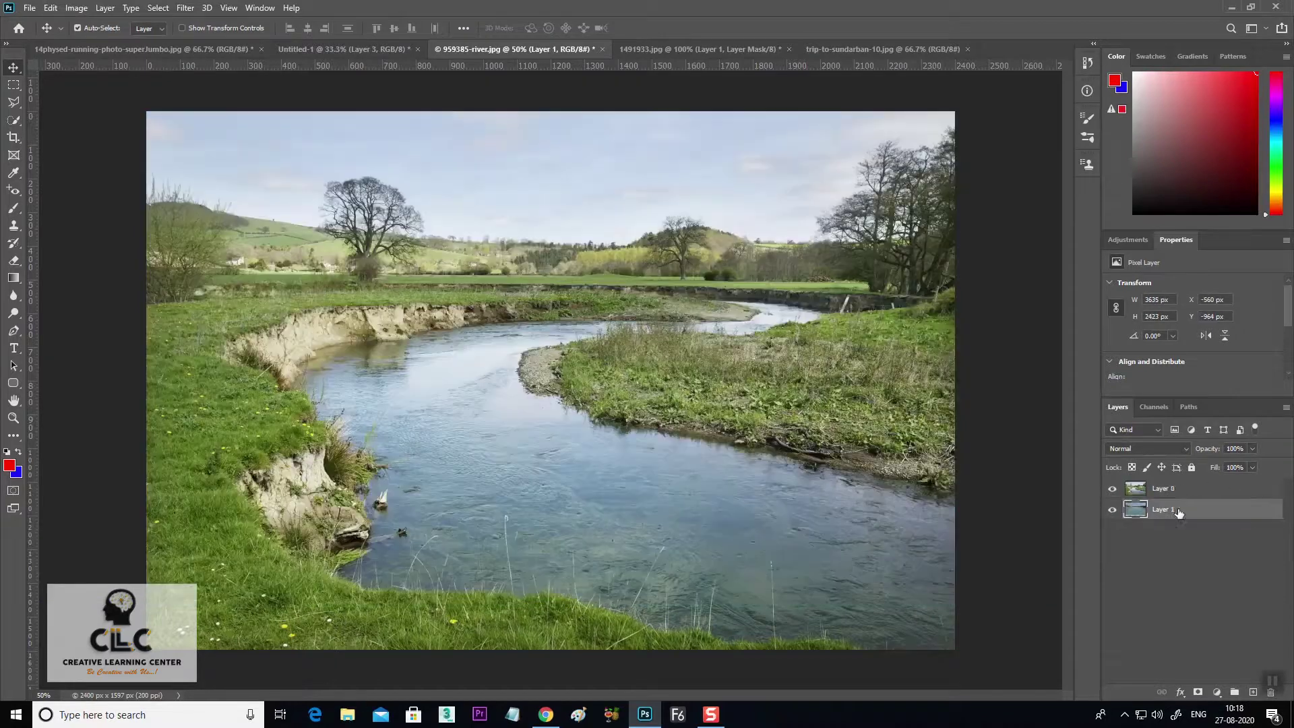
click(1172, 490)
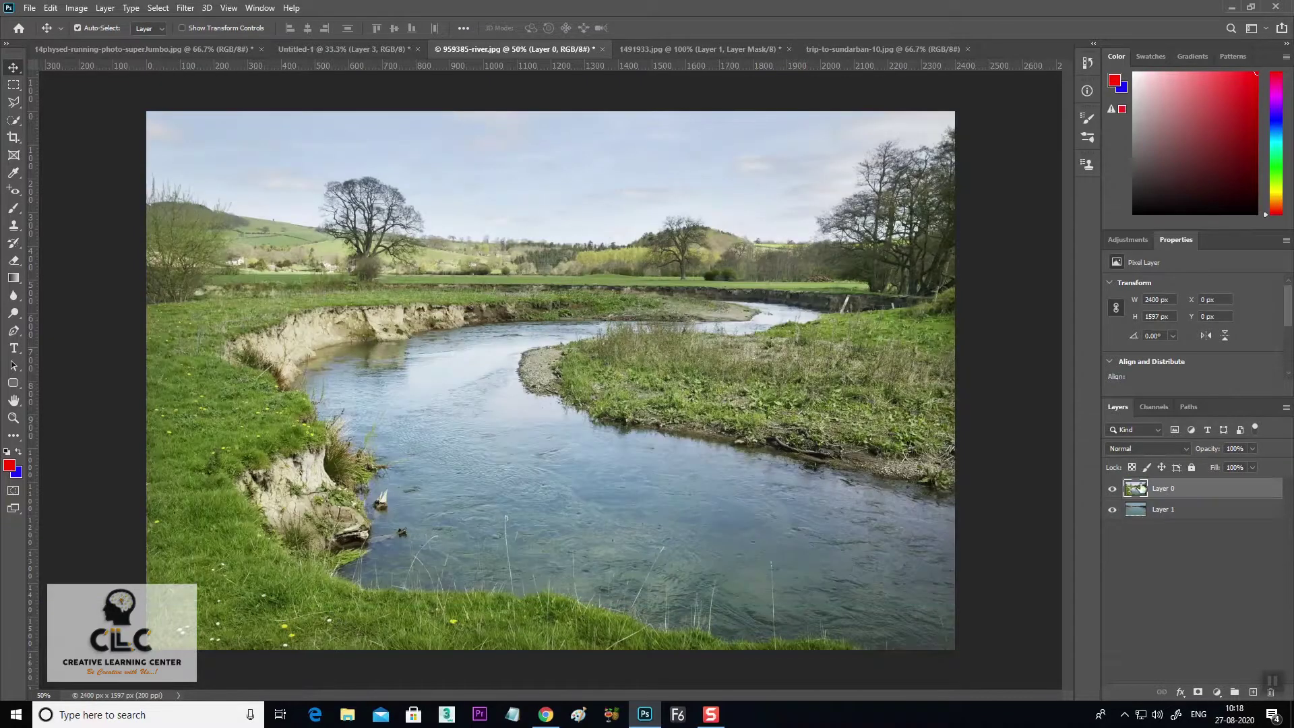
click(1198, 692)
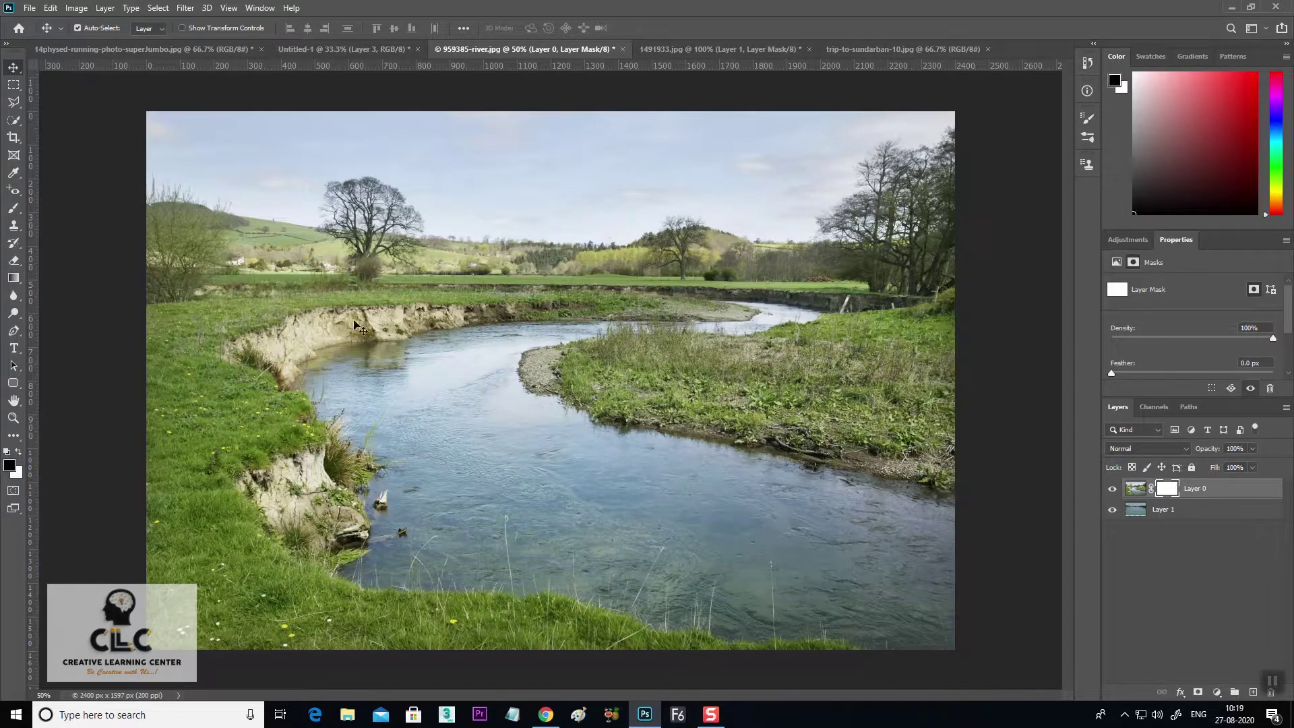
Paint black on Layer 0's mask around the tip of the grassy bank with a 200 px brush at 84% opacity and 86% flow
click(20, 209)
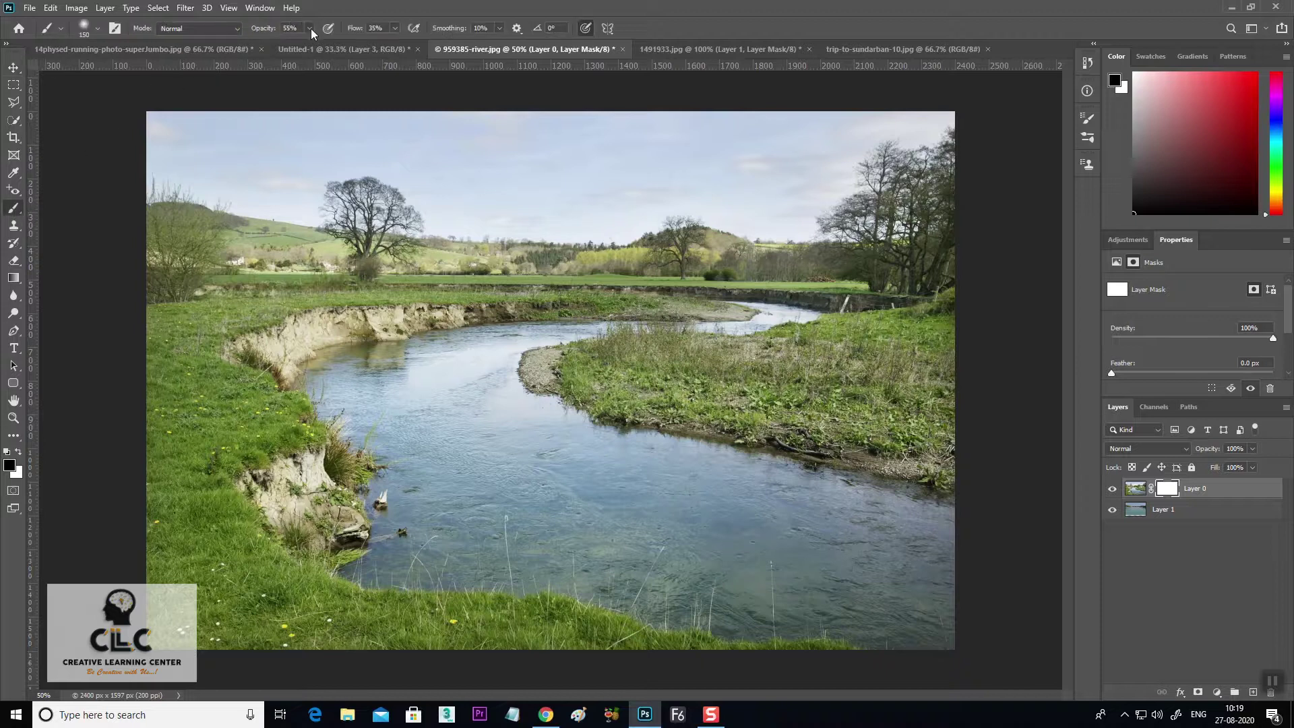
drag(329, 45, 327, 45)
key(bracketright)
key(bracketright)
mouse_move(537, 357)
mouse_down()
mouse_move(626, 364)
mouse_move(506, 370)
mouse_move(576, 356)
mouse_up()
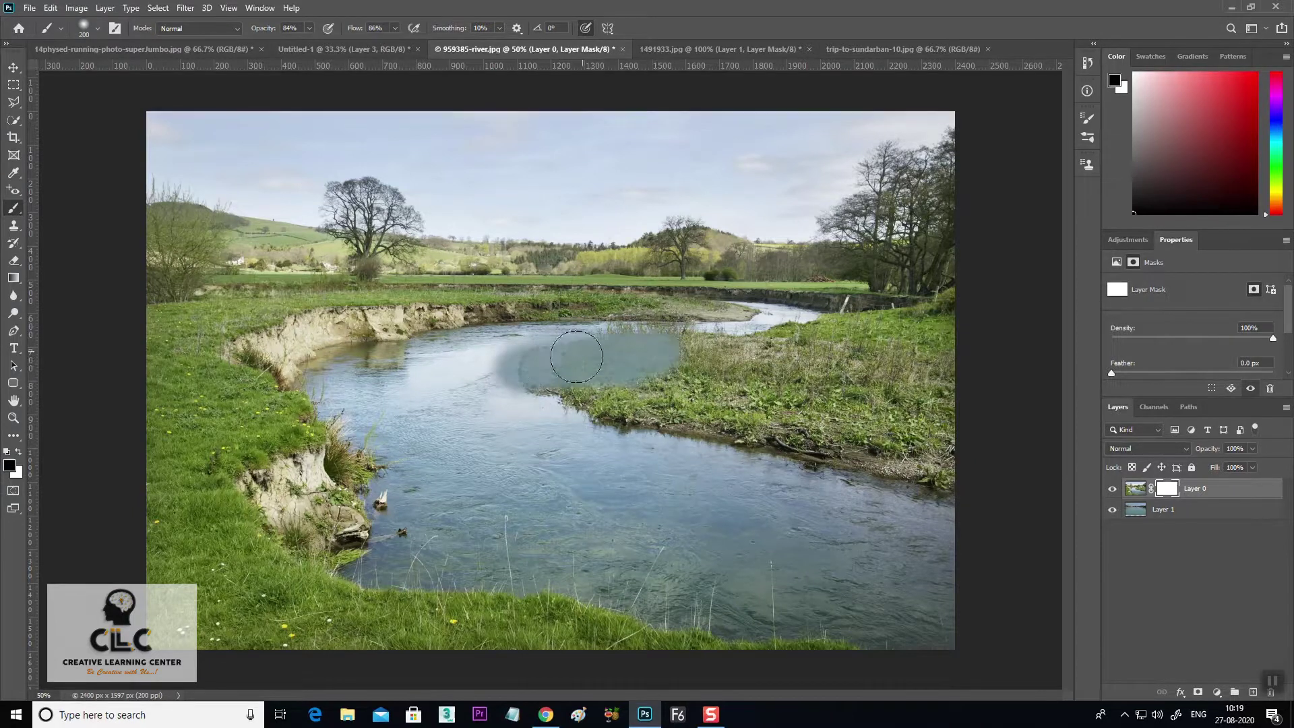
mouse_move(459, 359)
mouse_down()
mouse_move(843, 354)
mouse_move(936, 331)
mouse_move(702, 448)
mouse_move(930, 492)
mouse_move(694, 465)
mouse_move(570, 431)
mouse_move(526, 404)
mouse_up()
Mask out the rest of the grassy bank and the far shoreline with a black brush of about 400 px
key(bracketright)
key(bracketright)
key(bracketright)
key(bracketright)
key(bracketleft)
key(bracketleft)
key(bracketleft)
key(bracketleft)
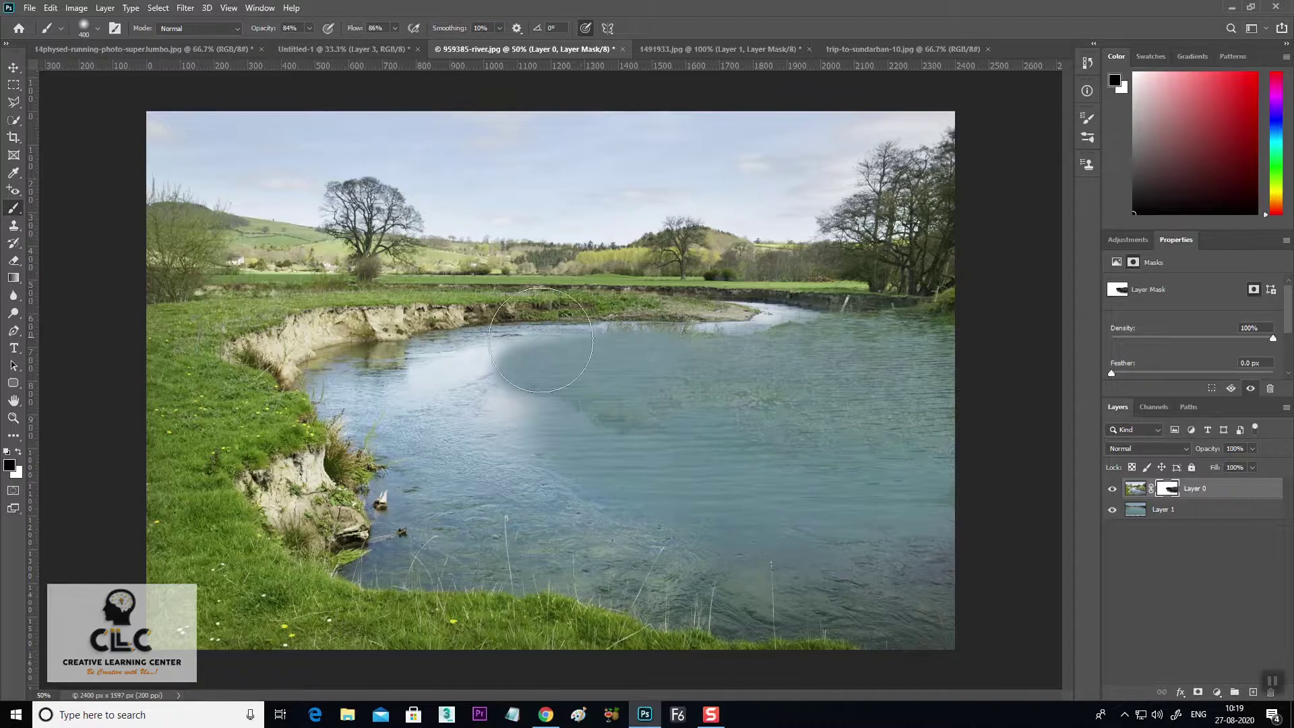
mouse_move(490, 349)
mouse_down()
mouse_move(598, 336)
mouse_move(453, 347)
mouse_move(788, 325)
mouse_move(744, 306)
mouse_move(852, 314)
mouse_up()
Reduce the brush to 90 px and extend the masked water along its upper-left edge
key(bracketleft)
key(bracketleft)
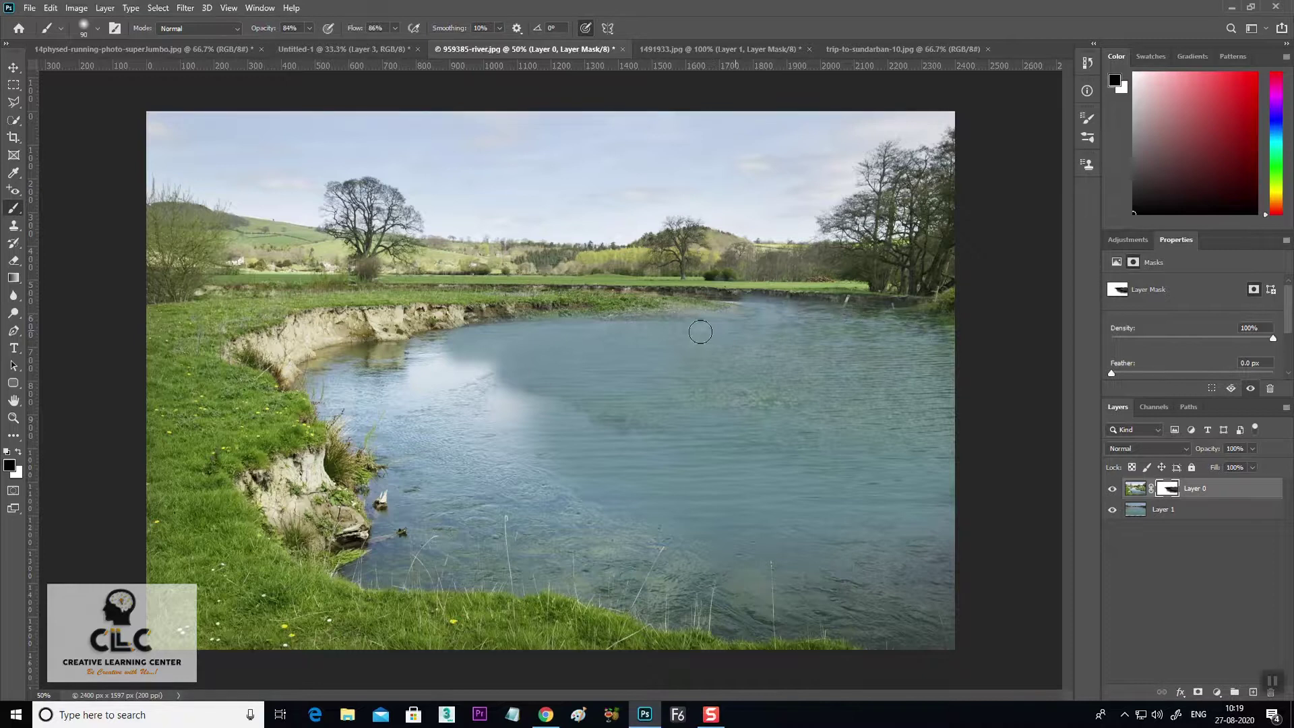
mouse_move(524, 338)
mouse_down()
mouse_move(463, 381)
mouse_move(526, 396)
mouse_up()
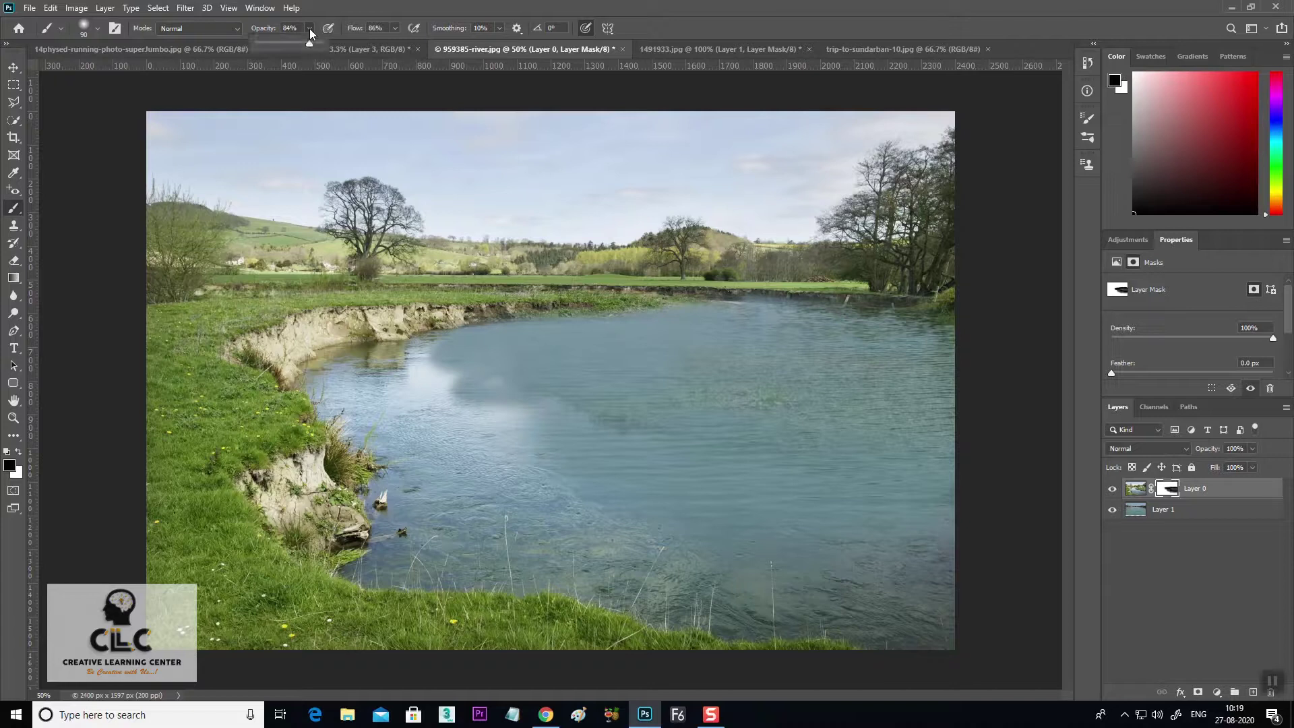
Set the brush to 41% opacity and 72% flow, enlarge it up to 300 px, and mask the remaining original water beside the eroded left bank
drag(287, 44, 282, 45)
click(397, 28)
drag(394, 41, 389, 43)
key(bracketright)
key(bracketright)
key(bracketright)
key(bracketright)
key(bracketright)
mouse_move(420, 385)
mouse_down()
mouse_move(510, 381)
mouse_move(391, 375)
mouse_move(468, 364)
mouse_up()
mouse_move(504, 410)
mouse_down()
mouse_move(427, 426)
mouse_move(620, 421)
mouse_up()
key(bracketright)
key(bracketright)
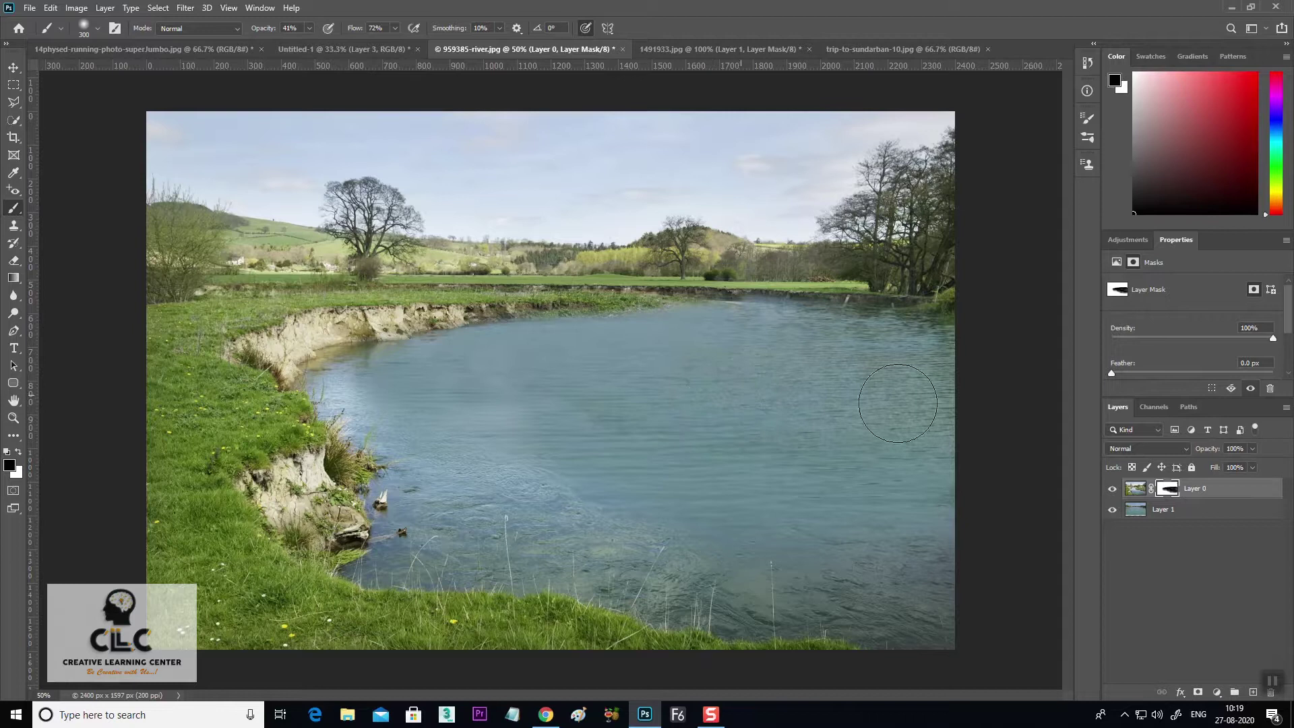
Blend the lower edge of the masked water toward the foreground grass, using brush sizes of 175 px and 300 px
key(bracketleft)
key(bracketleft)
key(bracketleft)
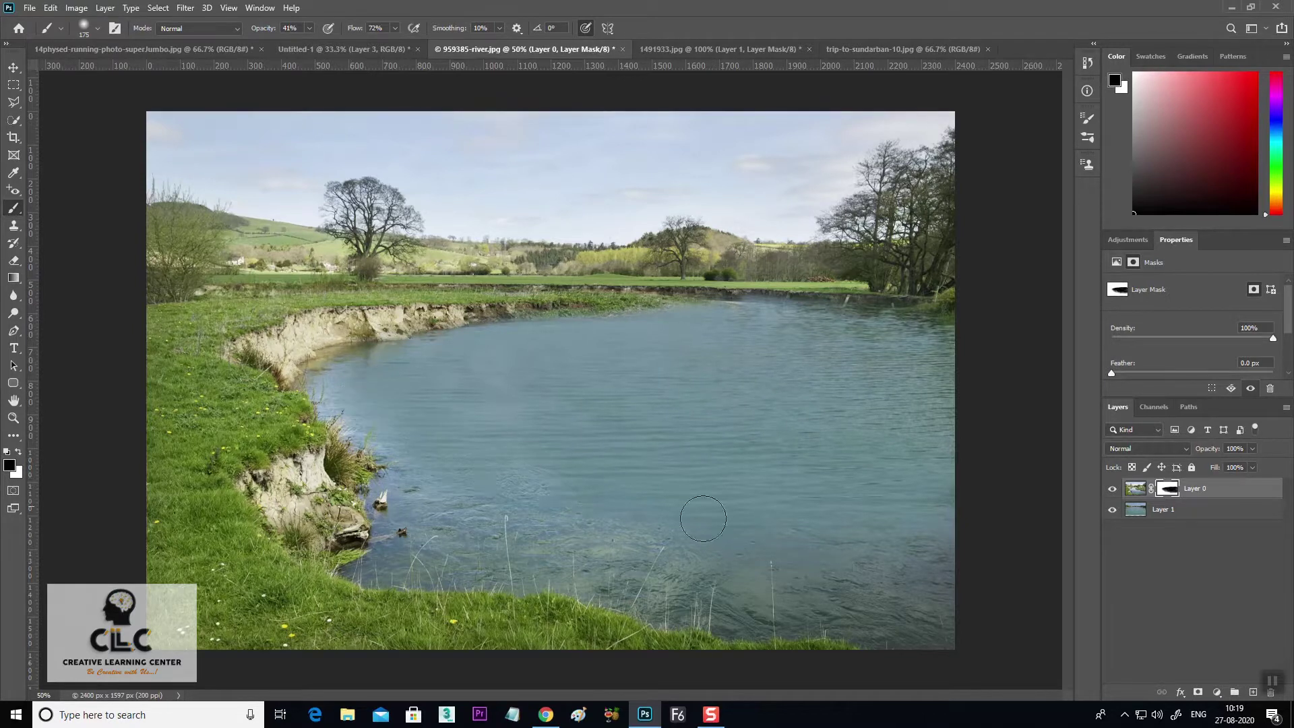
key(bracketright)
key(bracketright)
key(bracketright)
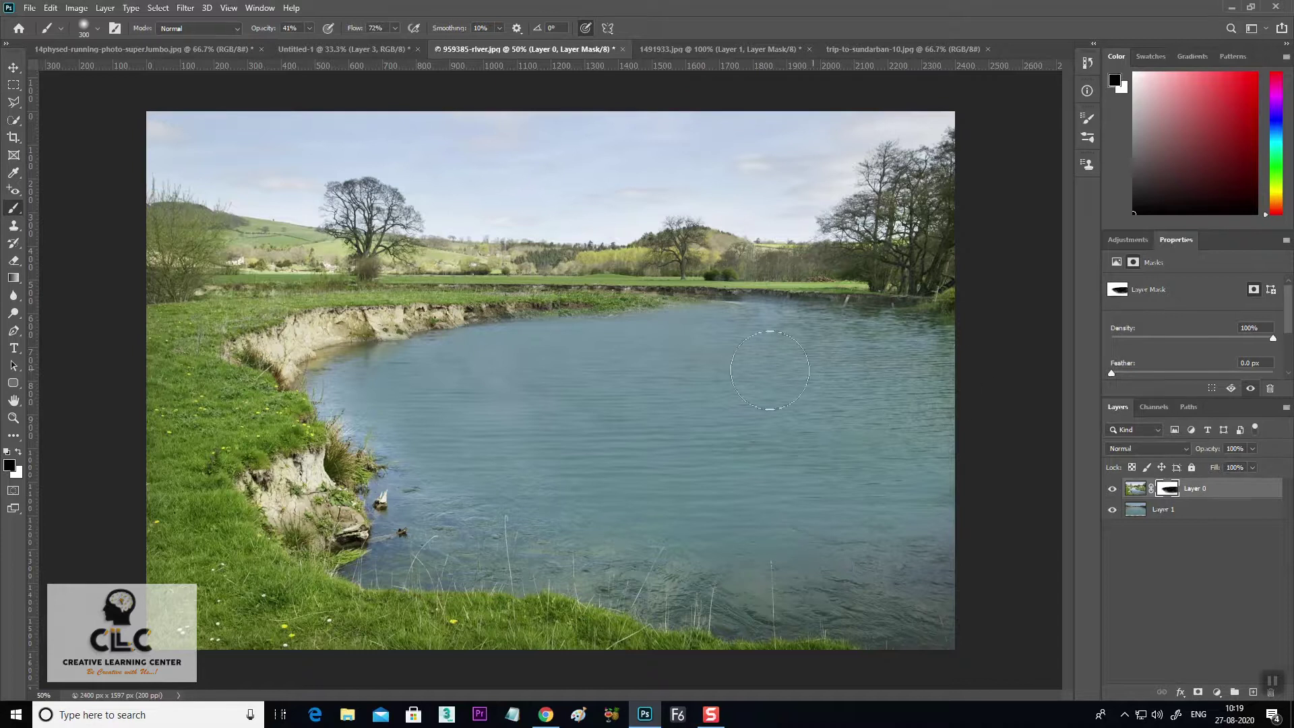
Reduce the mask brush to 80 px for the water near the far shoreline below the trees
key(bracketleft)
key(bracketleft)
key(bracketleft)
key(bracketleft)
key(bracketleft)
key(bracketleft)
key(bracketleft)
key(bracketleft)
key(bracketleft)
key(bracketleft)
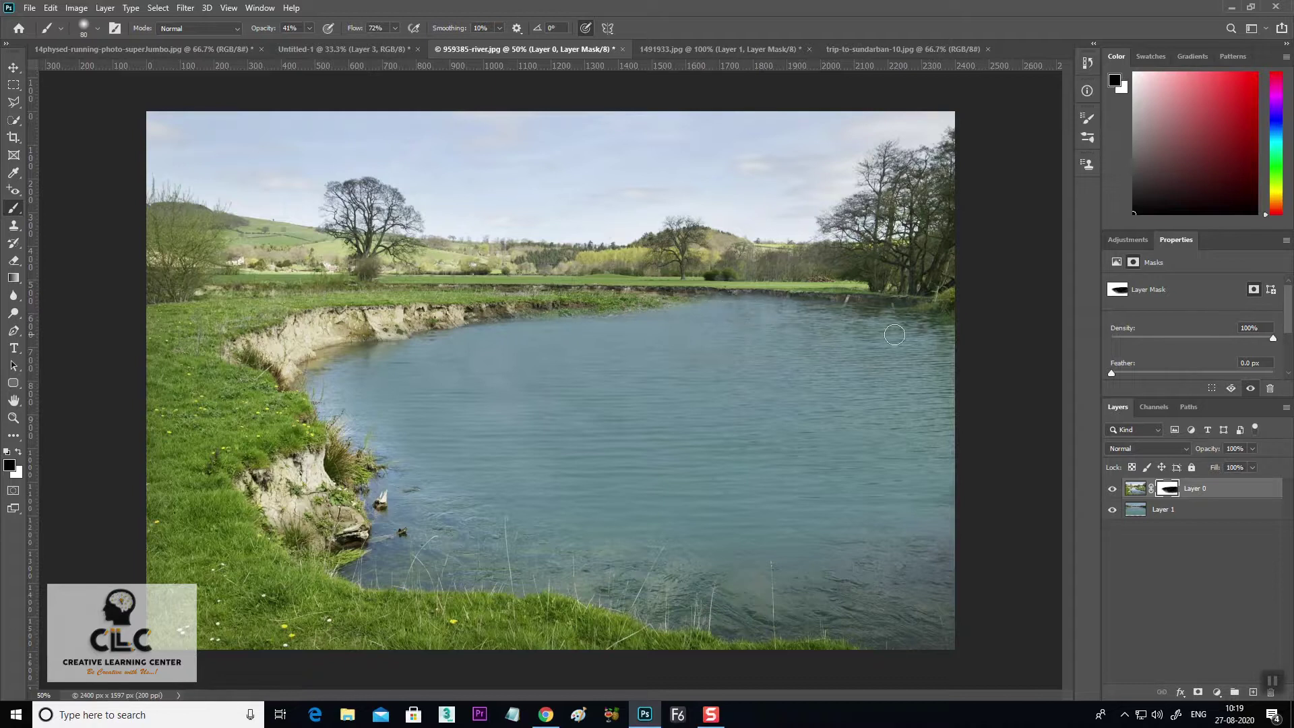
Brighten the open water on Layer 1 with Levels, setting the white input level to 232
click(1150, 510)
key(ctrl+l)
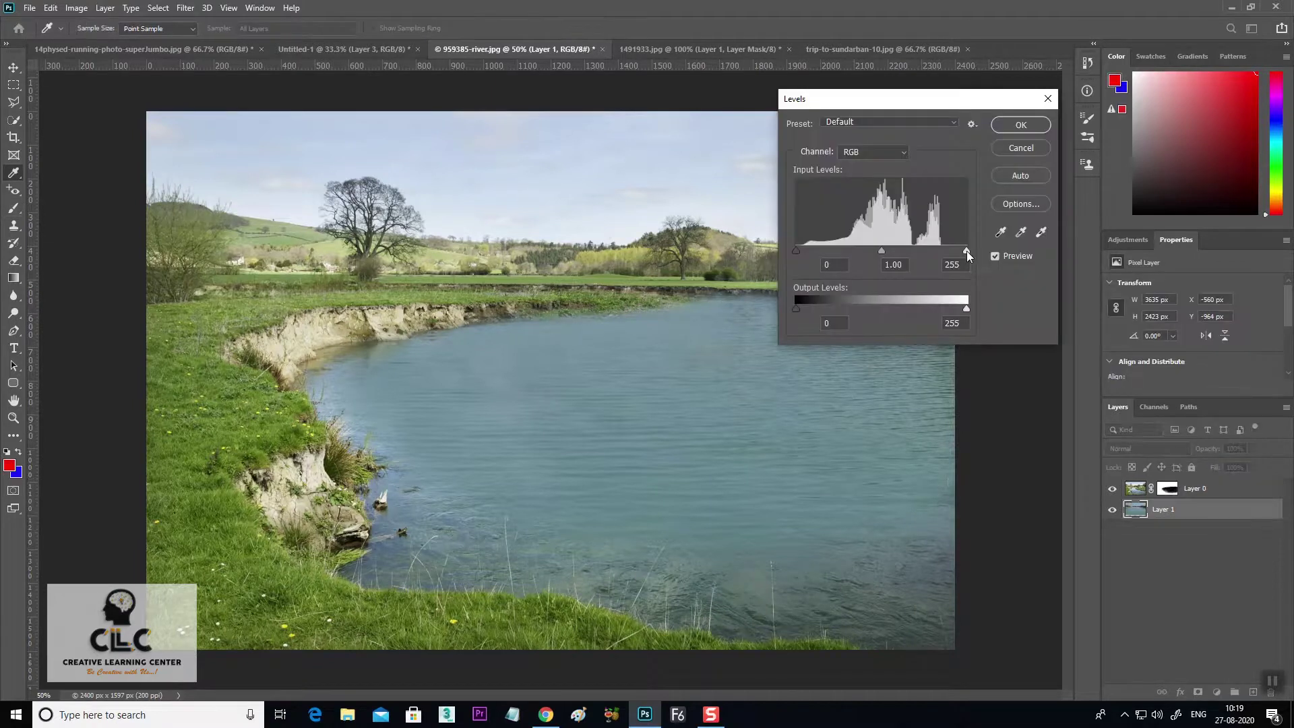
mouse_move(966, 250)
mouse_down()
mouse_move(929, 248)
mouse_move(952, 249)
mouse_up()
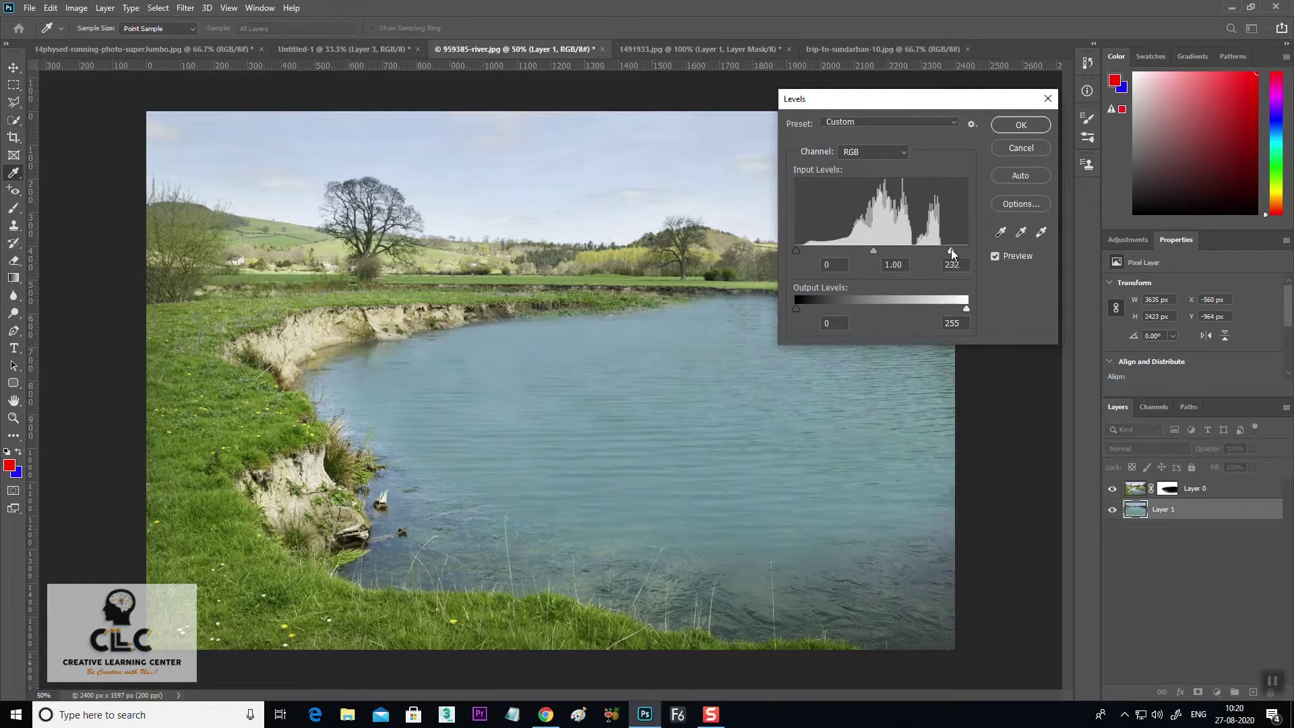
click(1021, 125)
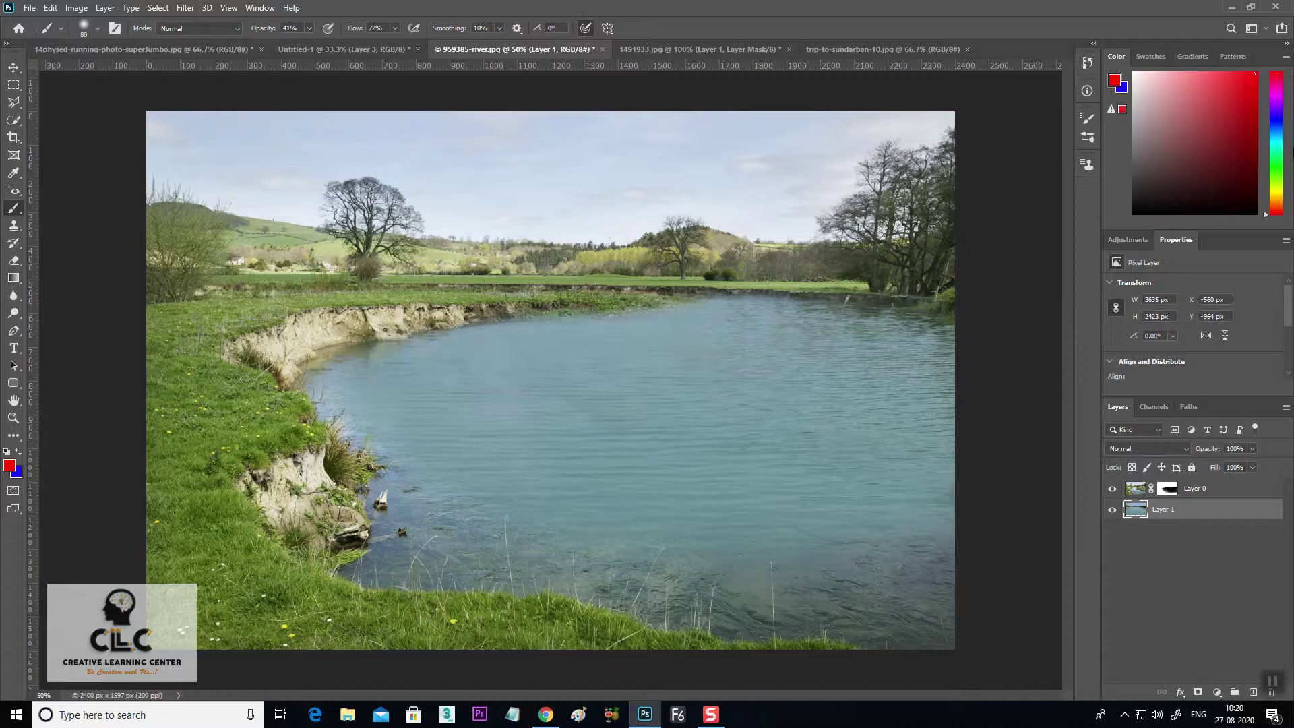